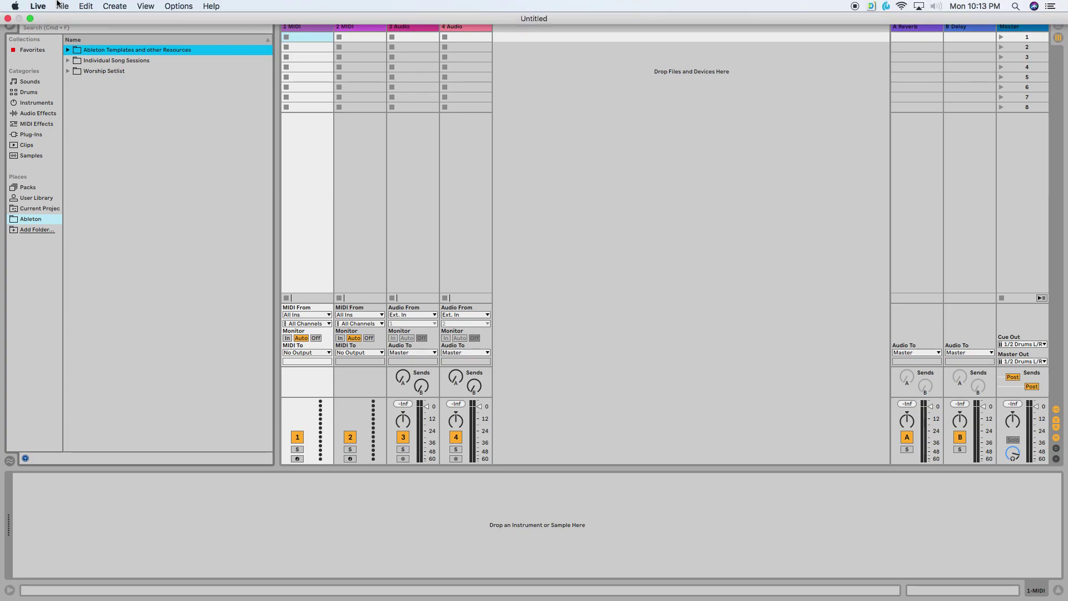
Step: Open Cornerstone Template.als from the Cornerstone Template Project folder inside the Ableton templates and resources folder
left_click(58, 5)
left_click(71, 30)
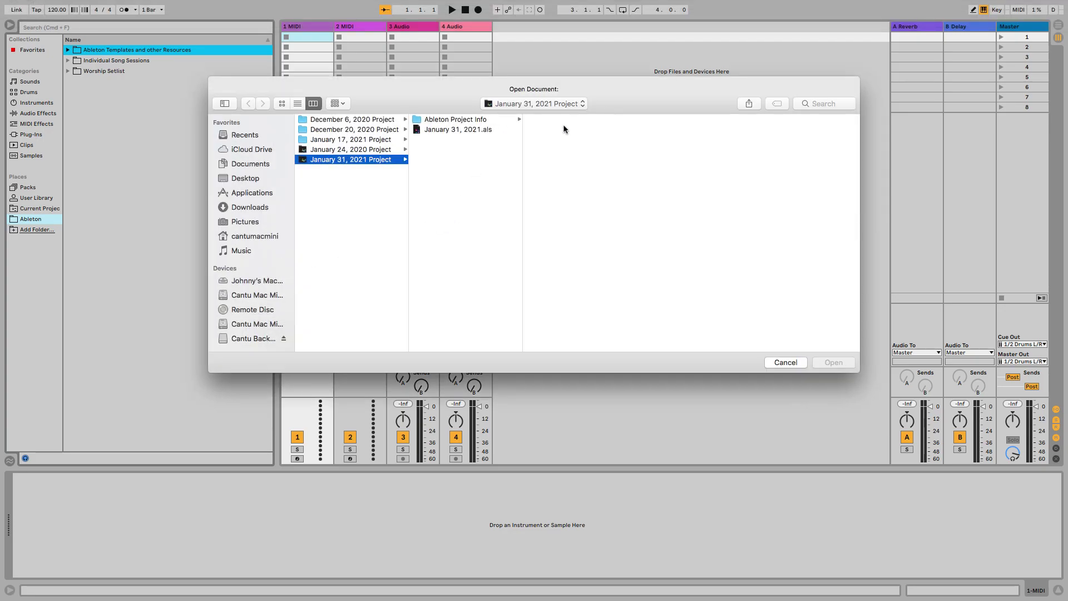
left_click(558, 103)
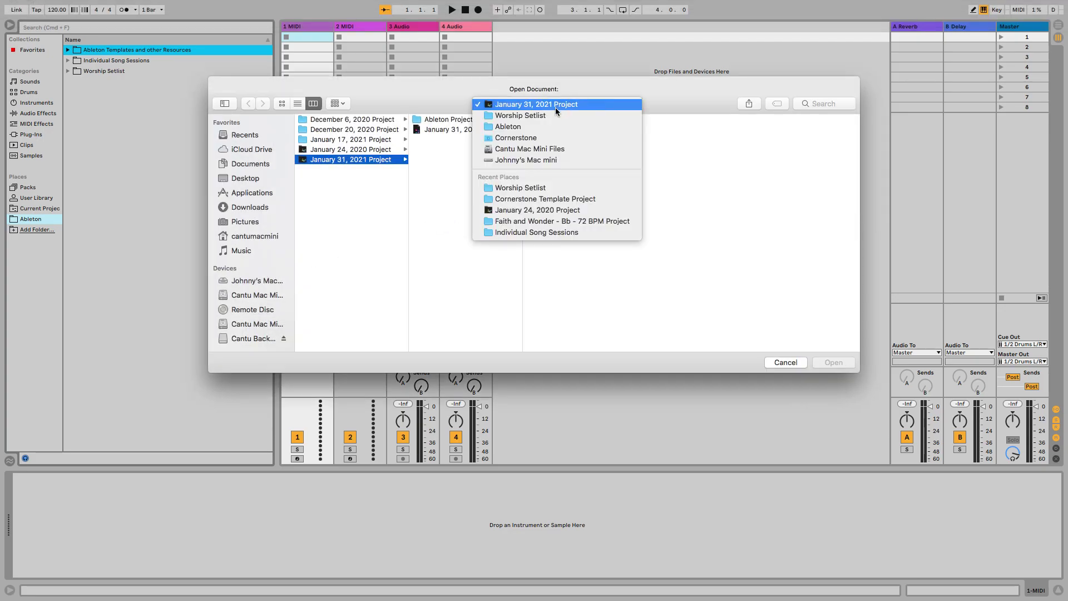
left_click(531, 128)
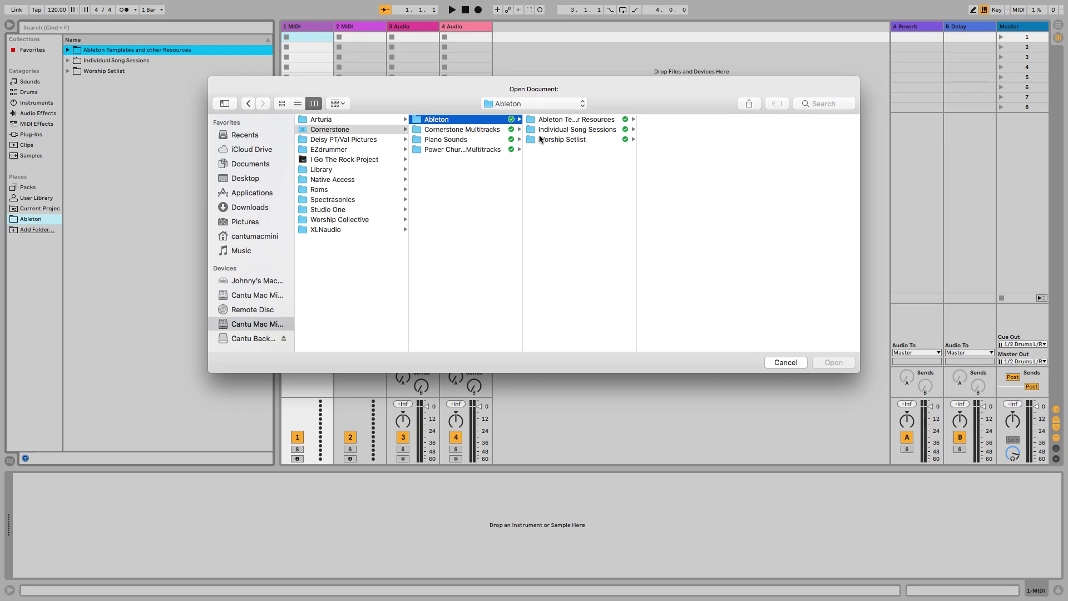
left_click(573, 120)
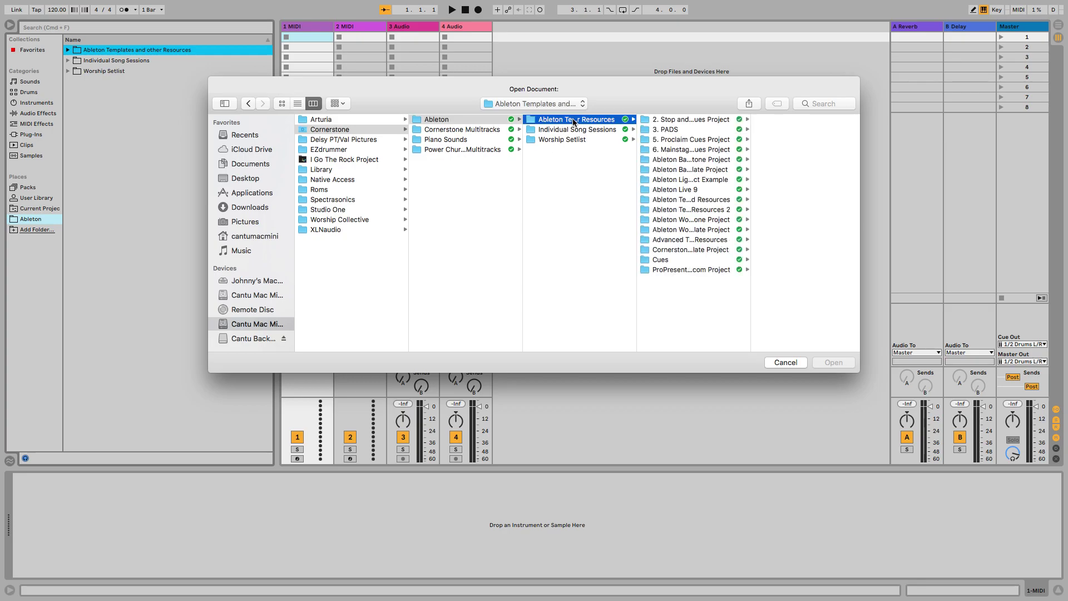
left_click(689, 251)
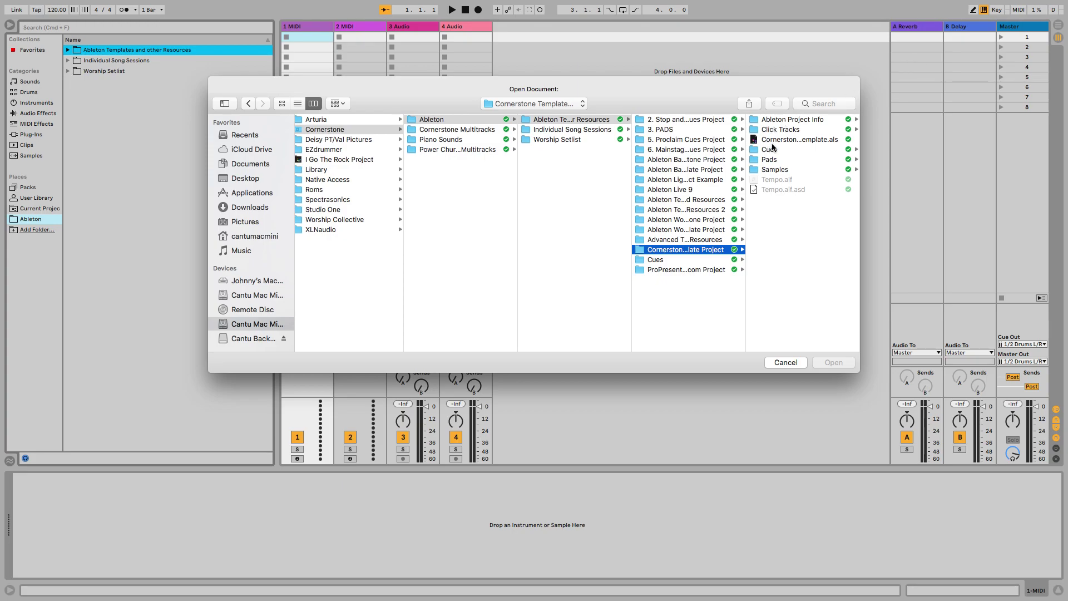
left_click(790, 140)
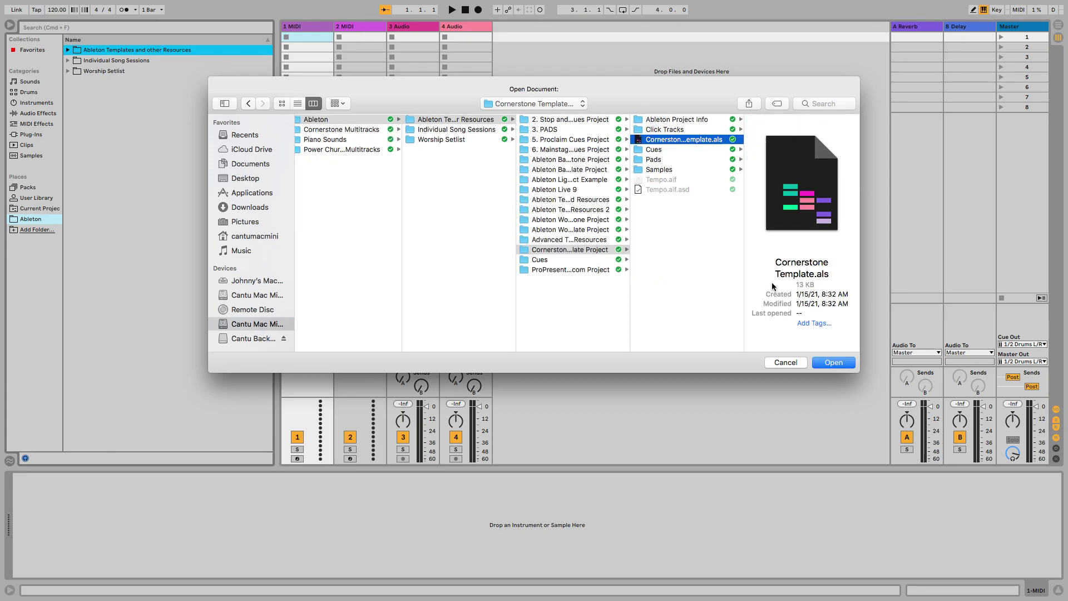
left_click(829, 364)
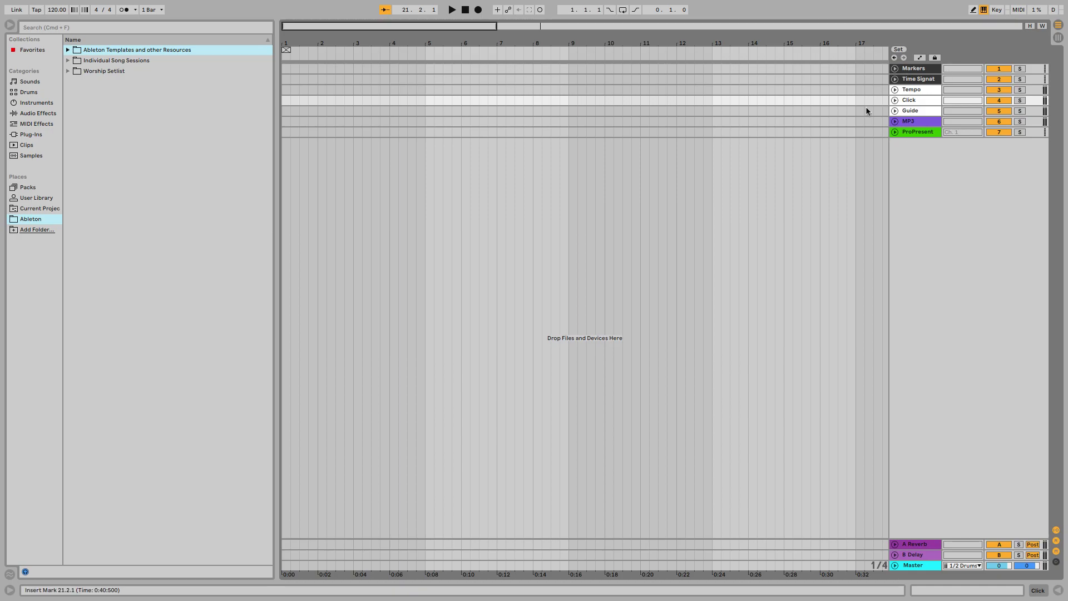
Step: Import the Great Things-C-102 BPM.als session from Individual Song Sessions into the arrangement at bar 1
left_click(68, 61)
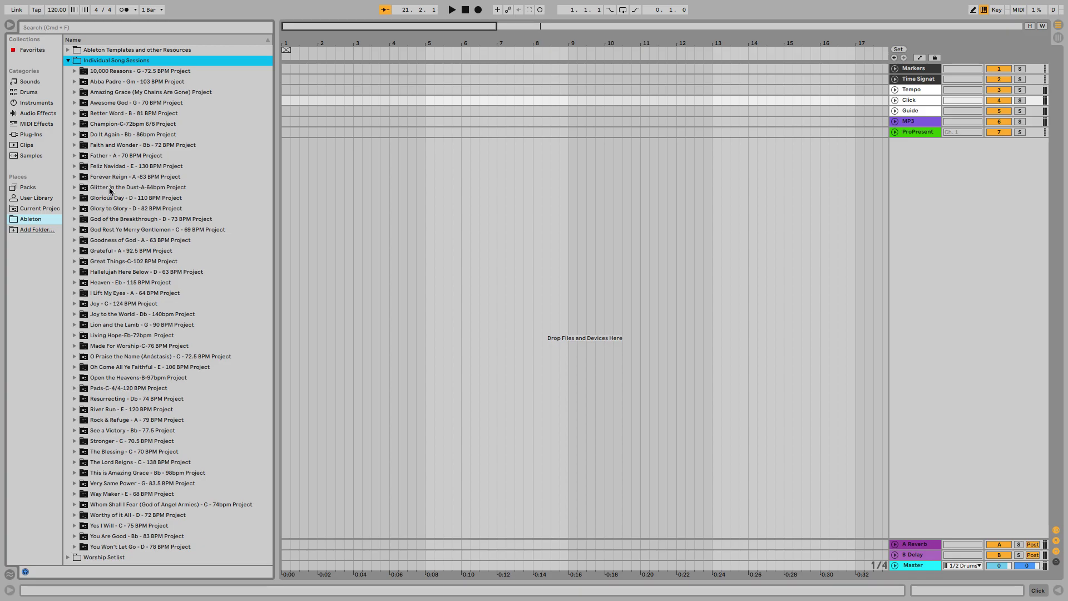
left_click(75, 263)
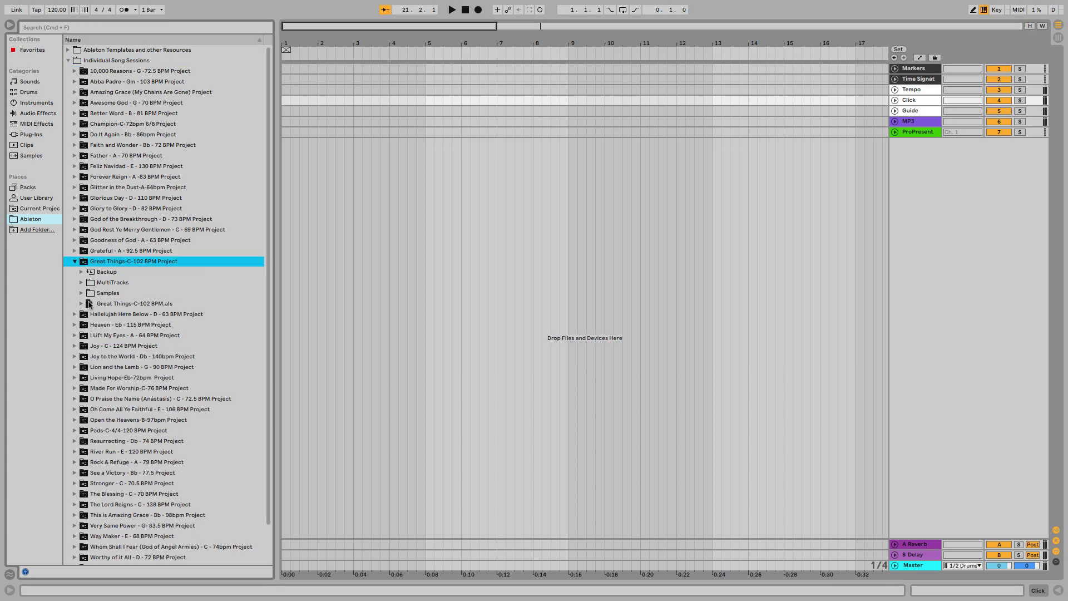
left_click_drag(99, 304, 339, 220)
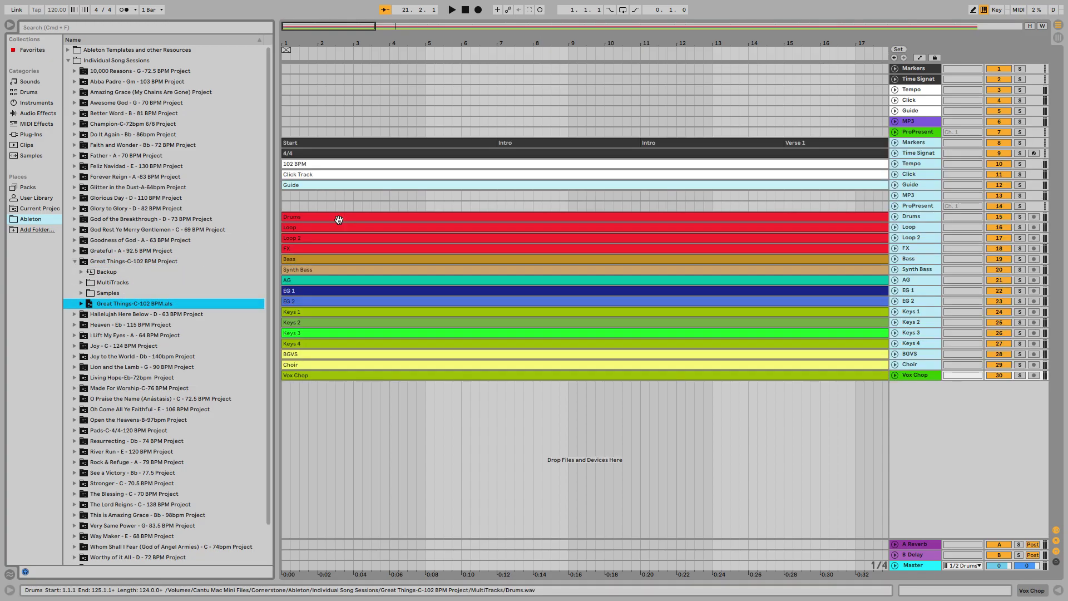
left_click(923, 144)
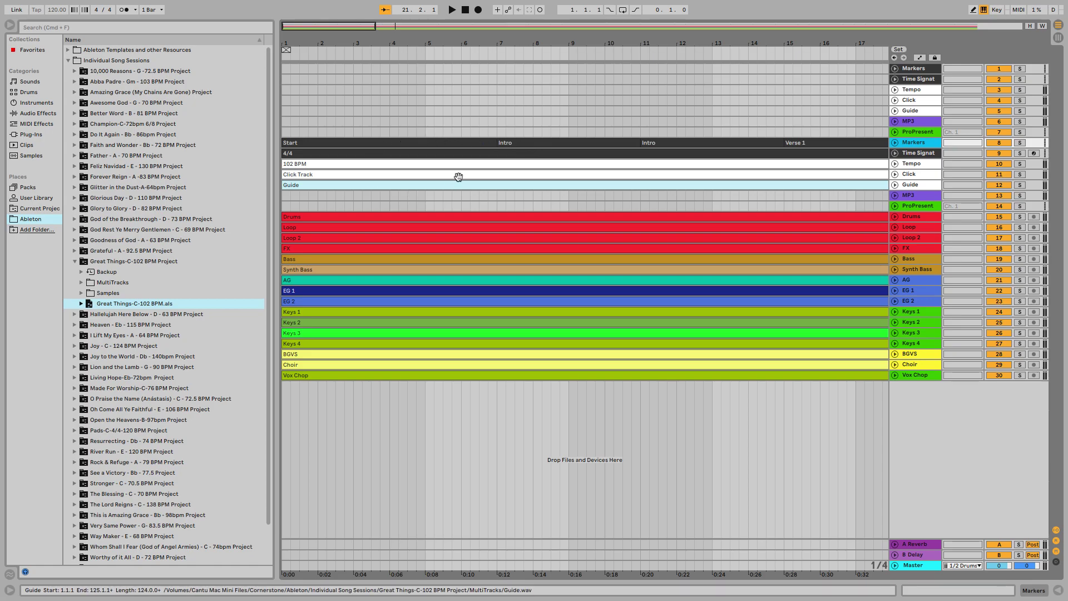
Step: Move the imported clips on the Markers through Guide tracks to the template's matching tracks, starting at bar 1
left_click(291, 143)
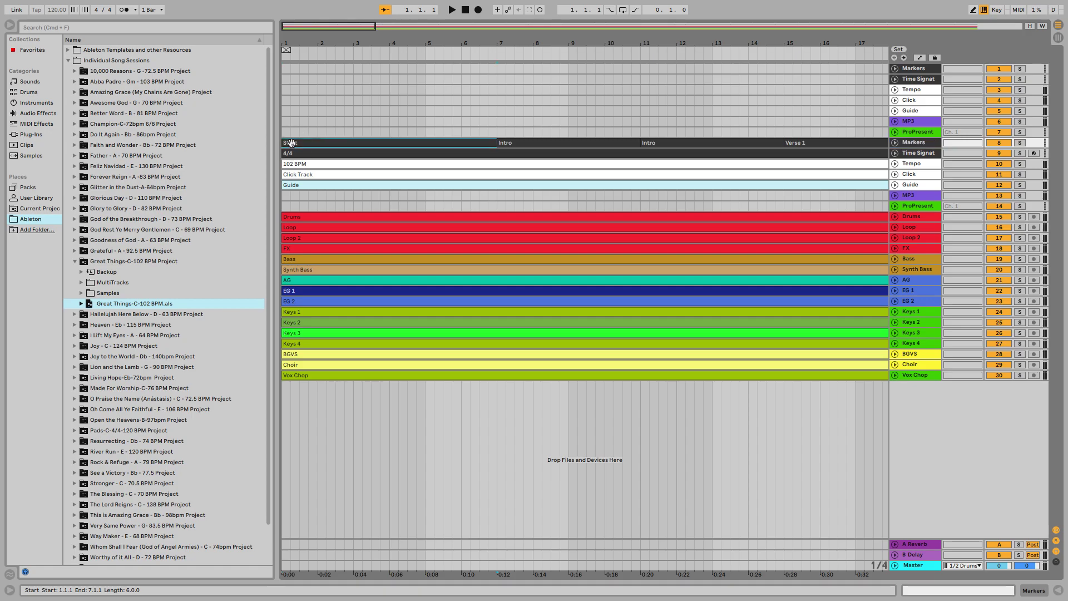
left_click(302, 186, "shift")
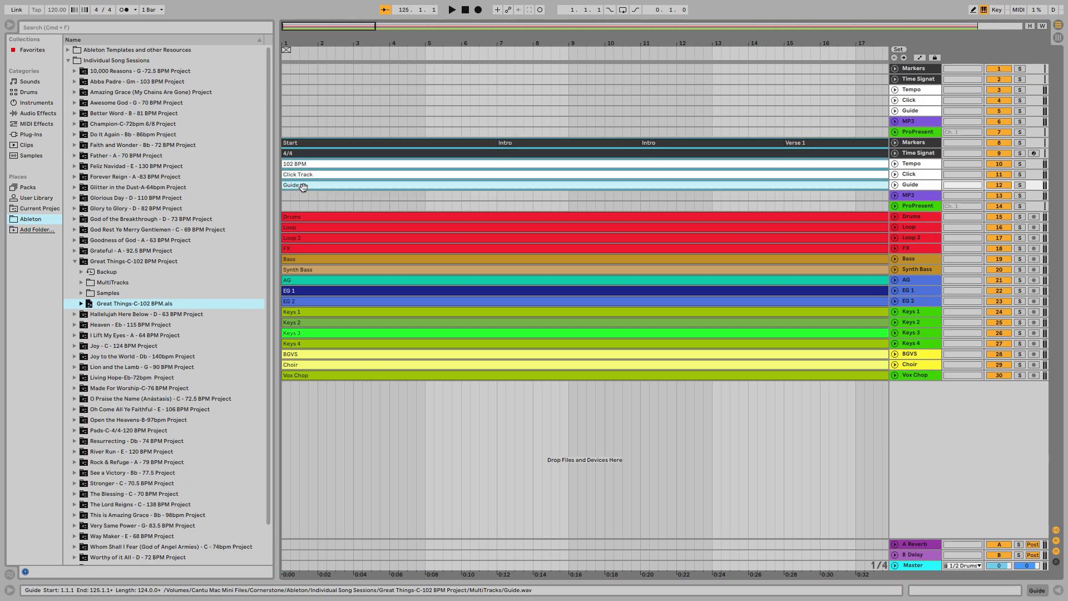
right_click(321, 184)
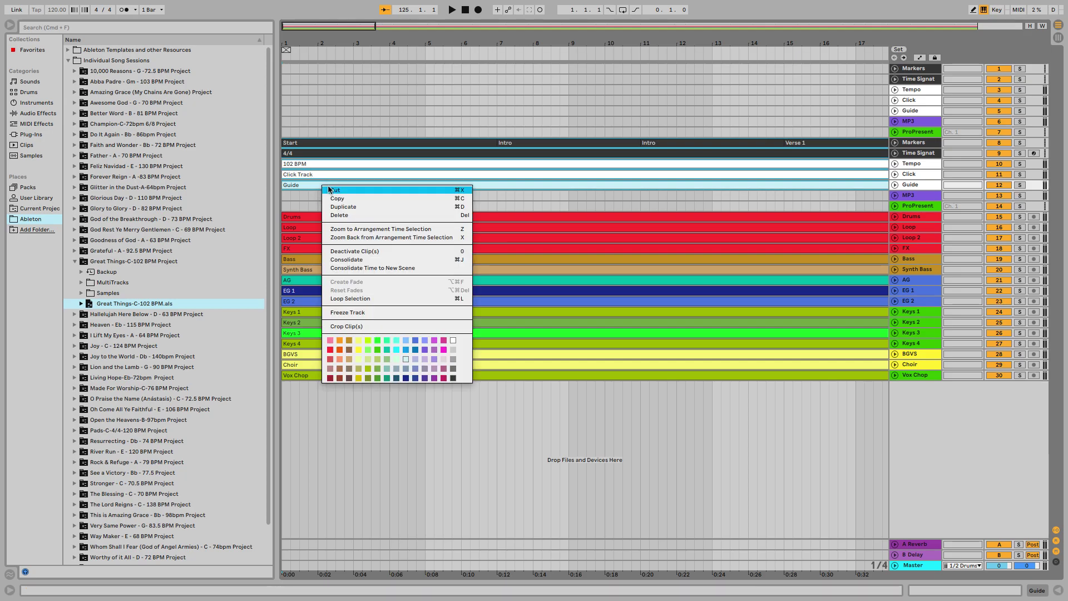
left_click(330, 190)
left_click(282, 71)
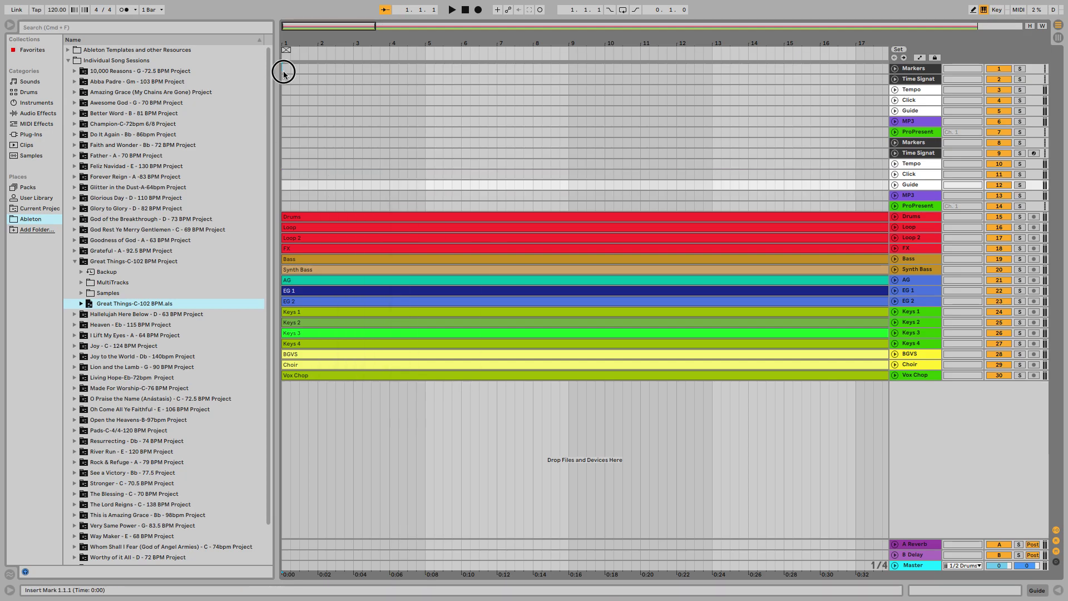
right_click(283, 71)
left_click(298, 77)
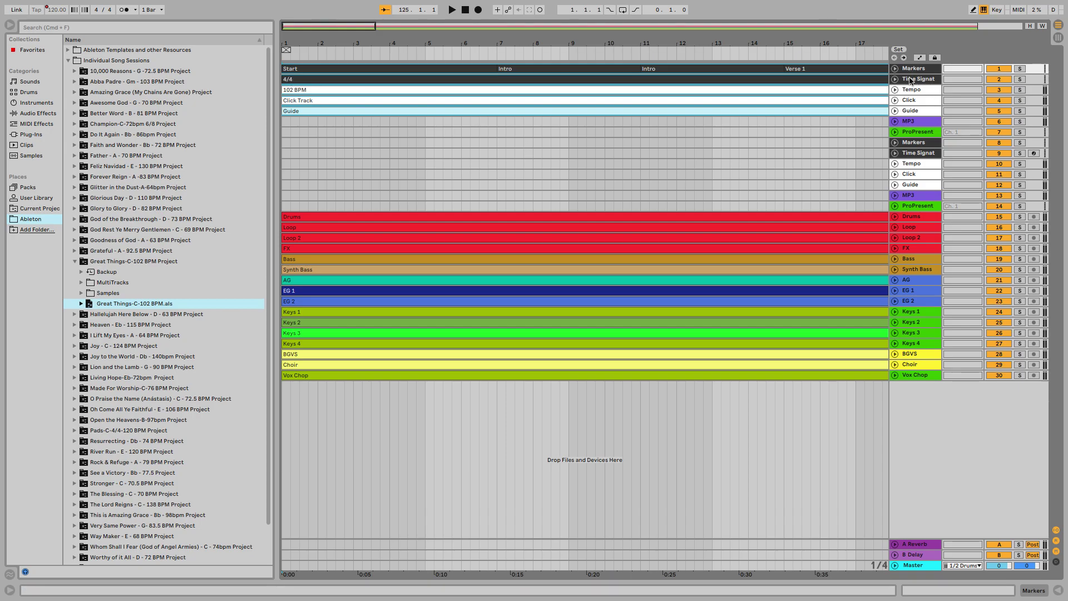
Step: Delete the emptied duplicate tracks from the imported session, from Markers through ProPresenter Lyrics
left_click(921, 146)
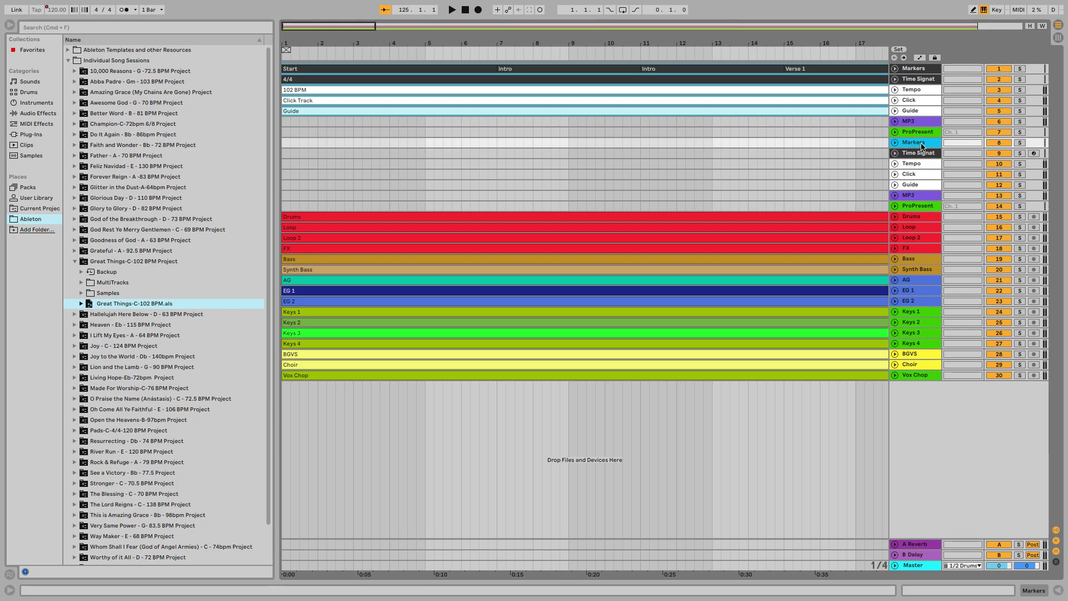
left_click(921, 206, "shift")
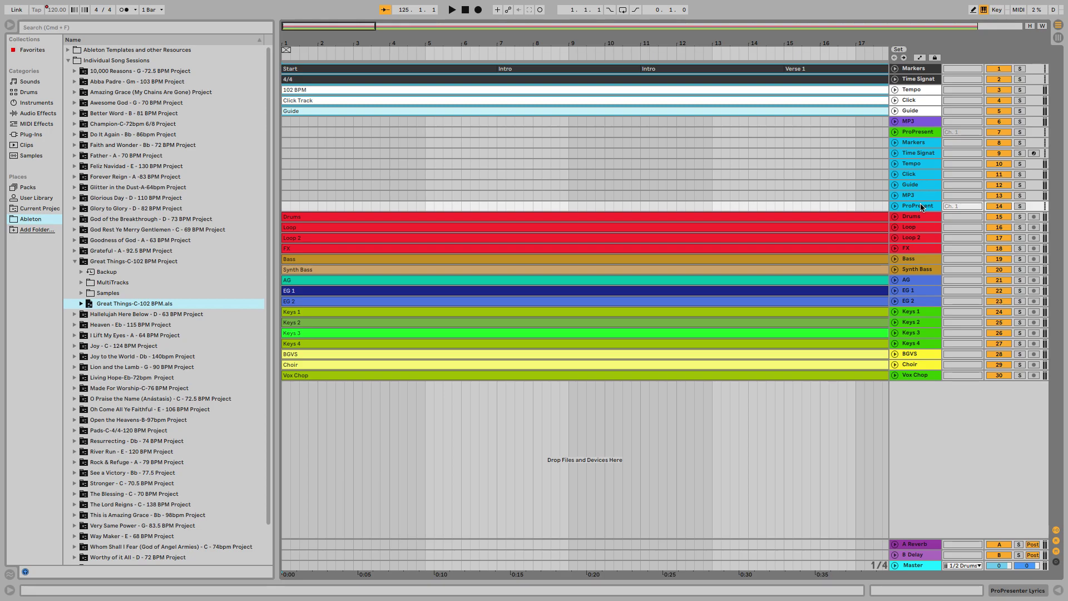
key("BackSpace")
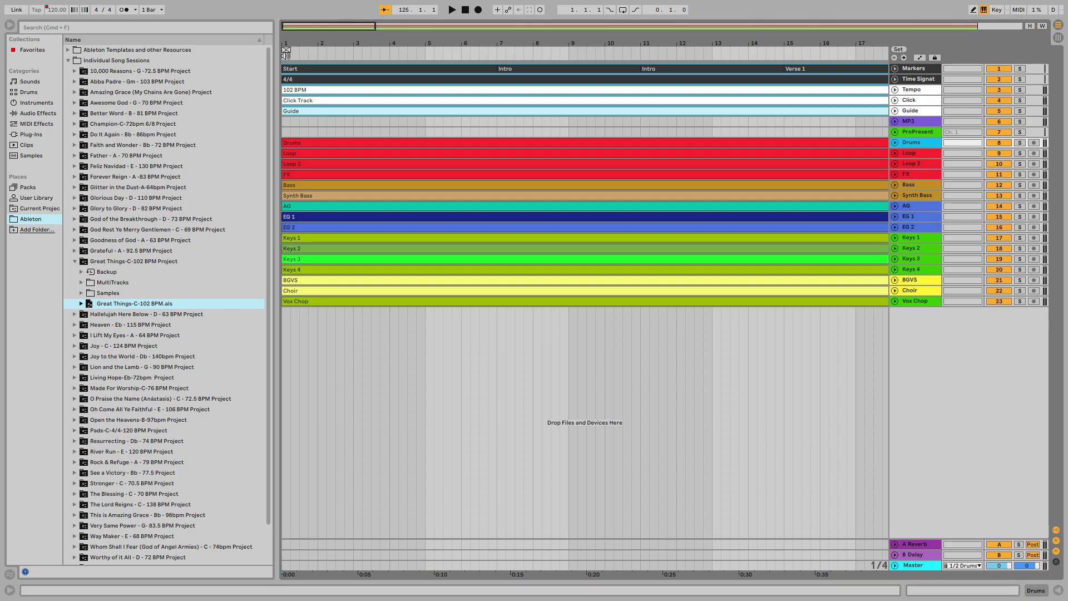
Step: Name the locator at bar 1 "Great Things" and hide the browser
left_click(288, 57)
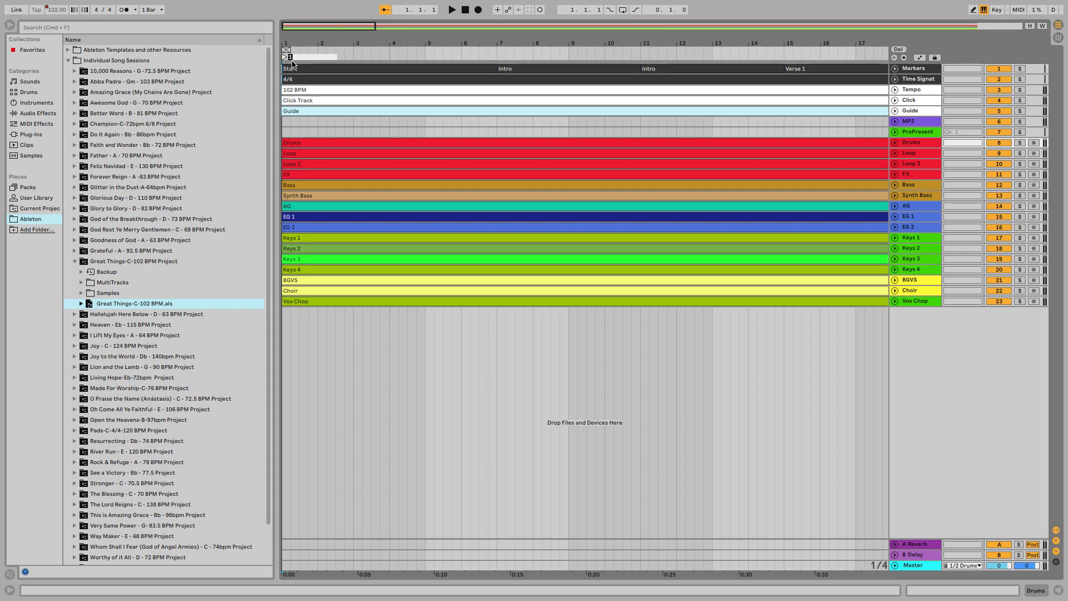
type("G")
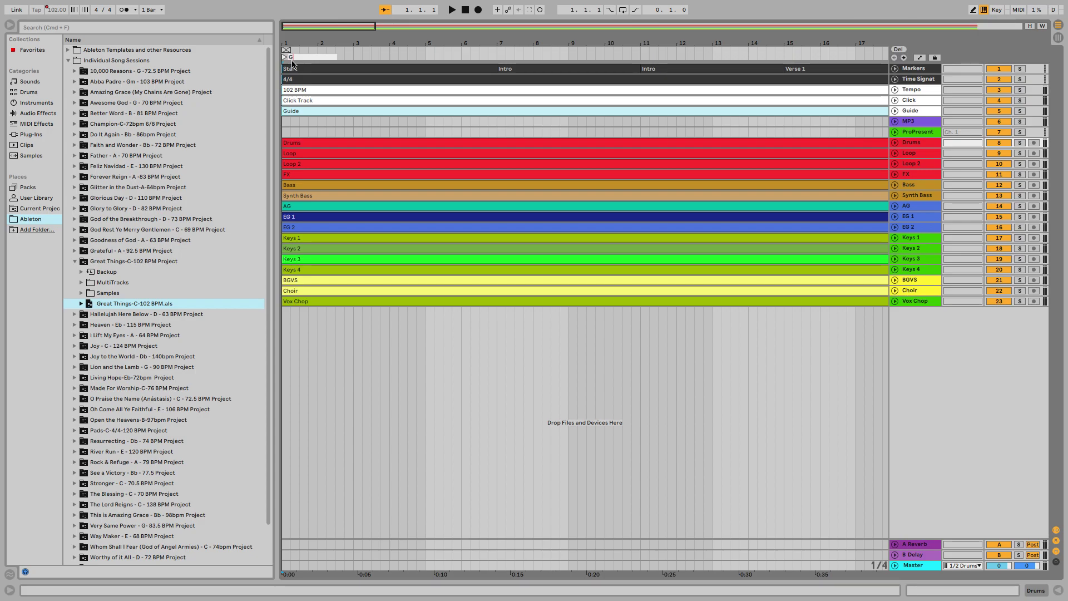
type("reat Things")
key("Return")
left_click(14, 26)
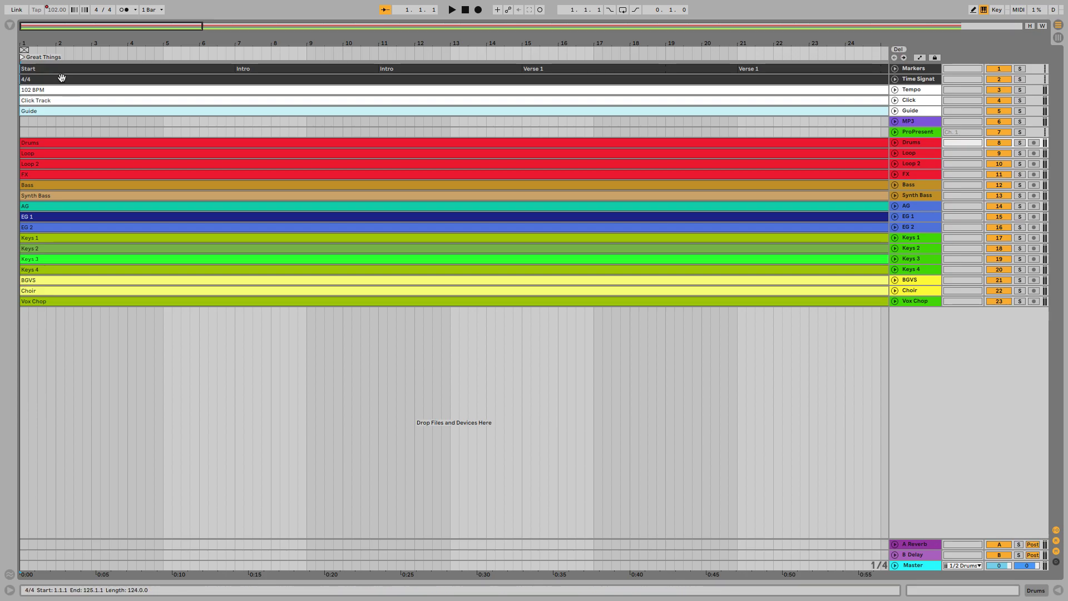
Step: Unfold the Markers track and add a locator named "Intro" at bar 7, where the first Intro marker begins
left_click(895, 69)
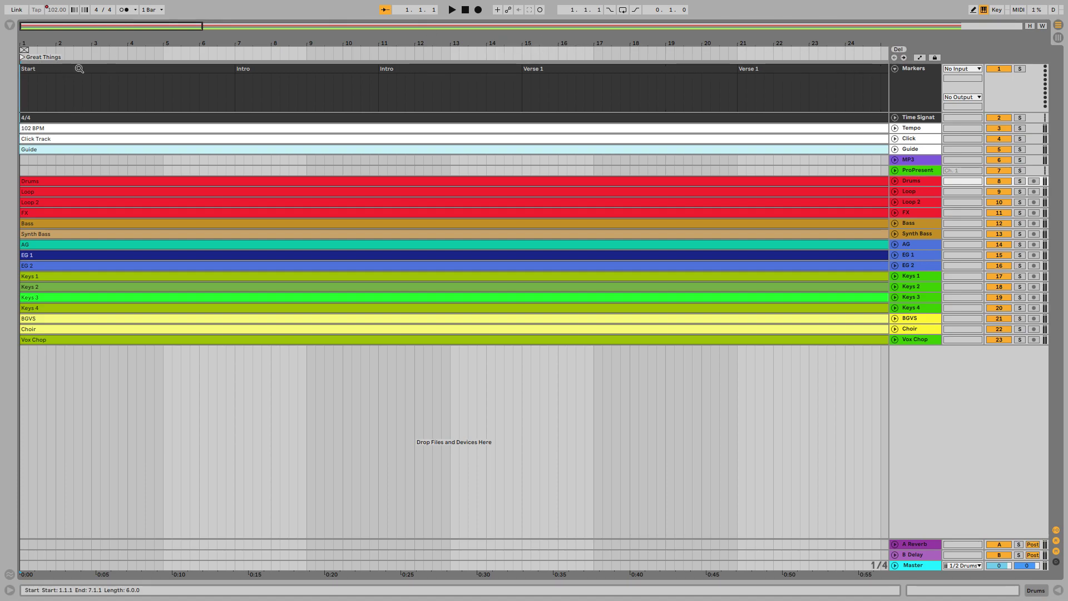
right_click(234, 55)
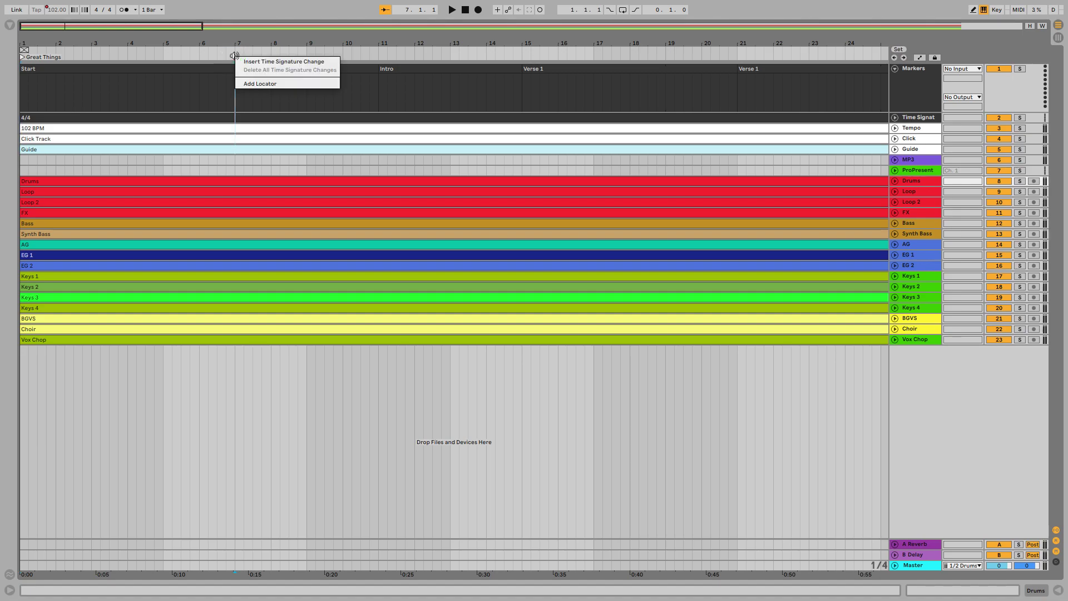
left_click(256, 84)
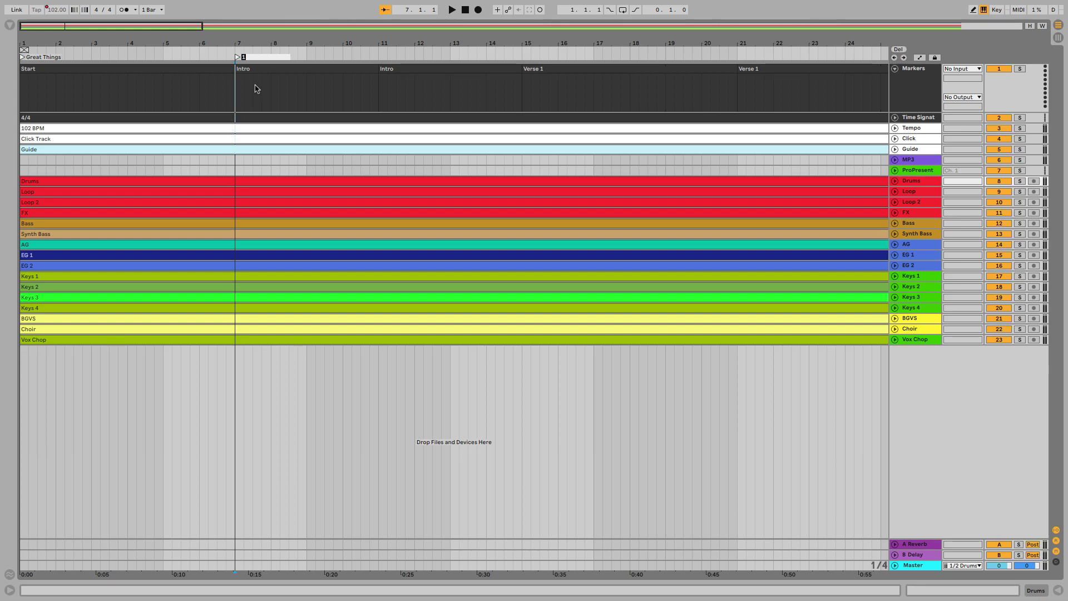
type("Intro")
key("Return")
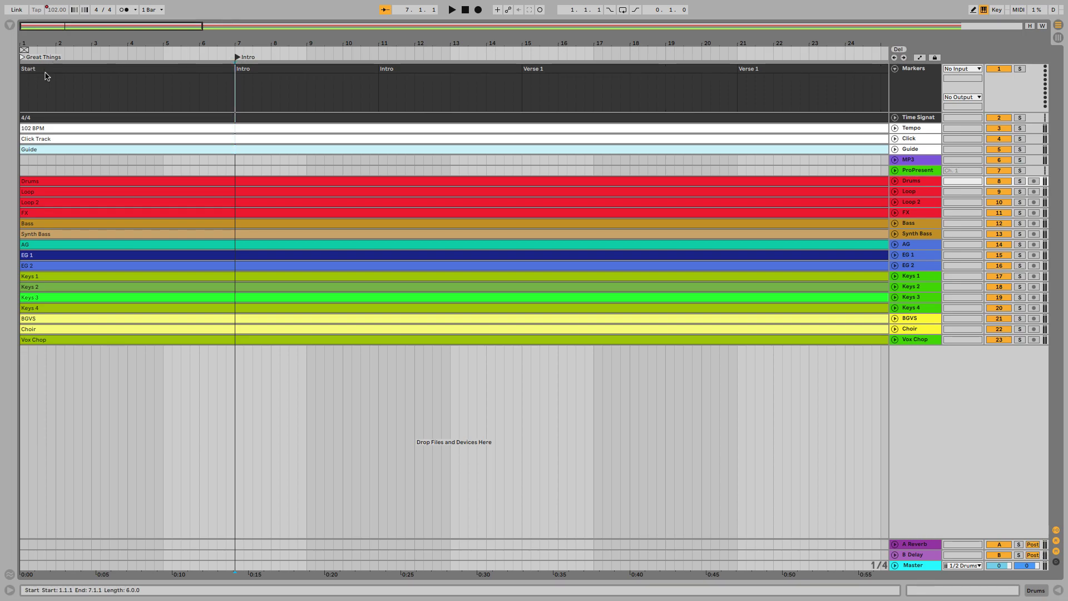
Step: Play the song briefly from the Intro locator and stop playback
left_click(237, 58)
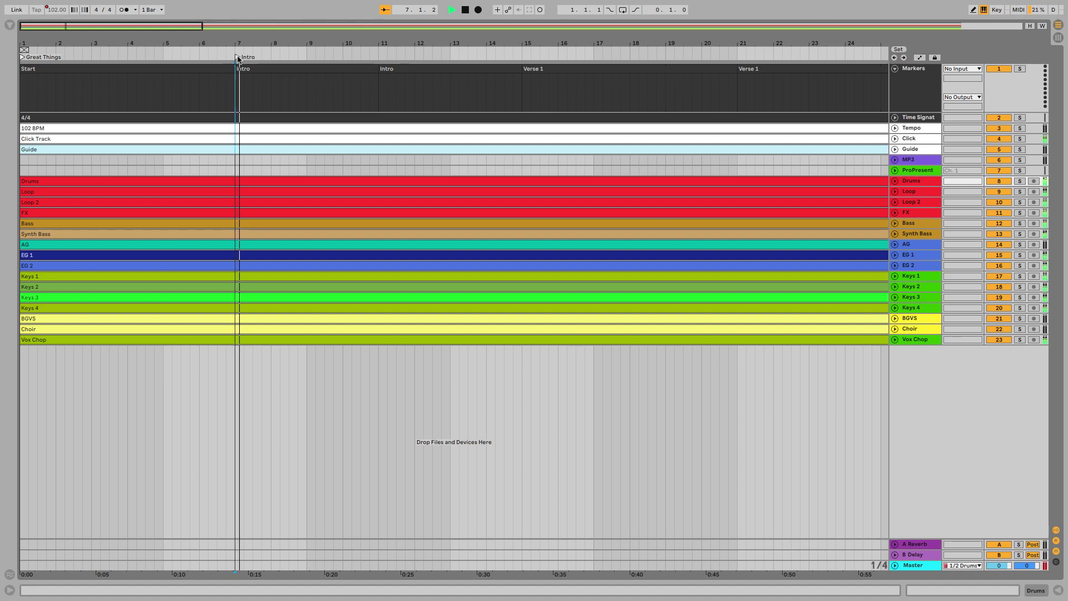
left_click(465, 10)
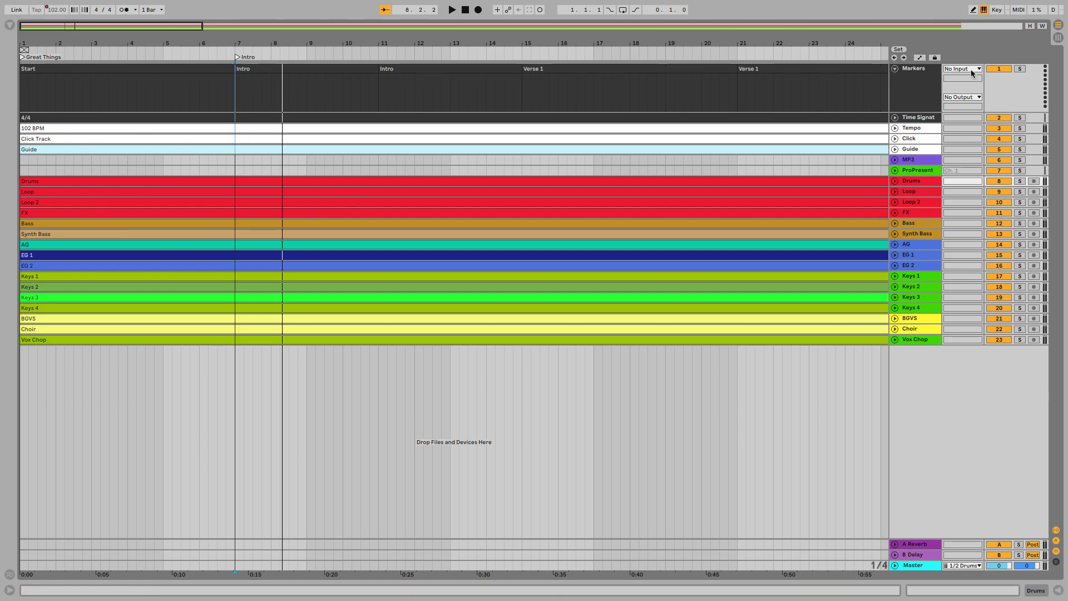
Step: Fold the Markers track, unfold the Time Signature track and examine its time signature along the song
left_click(895, 70)
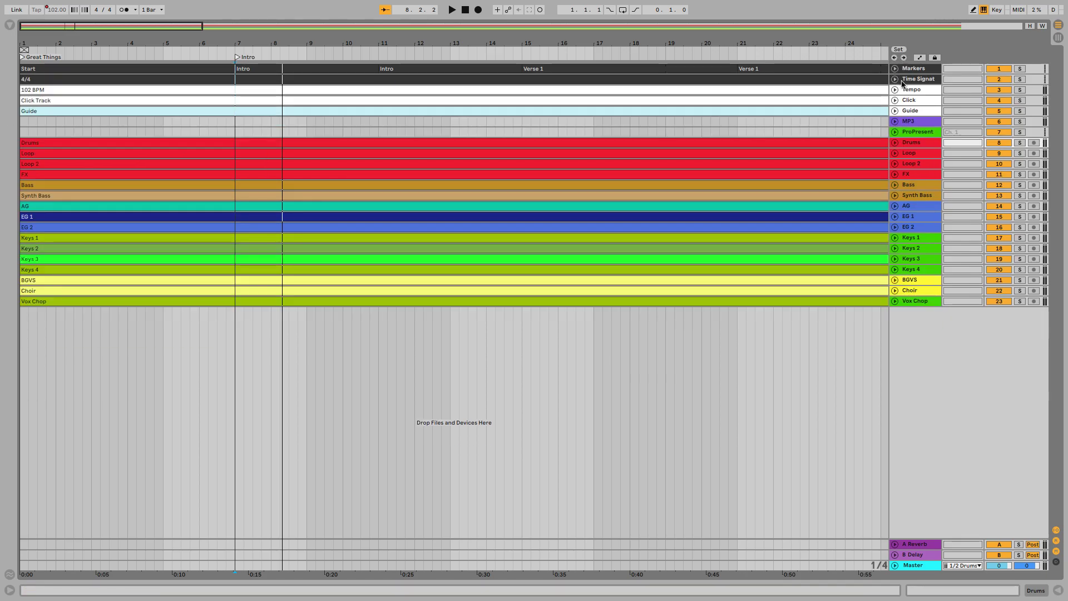
left_click(894, 79)
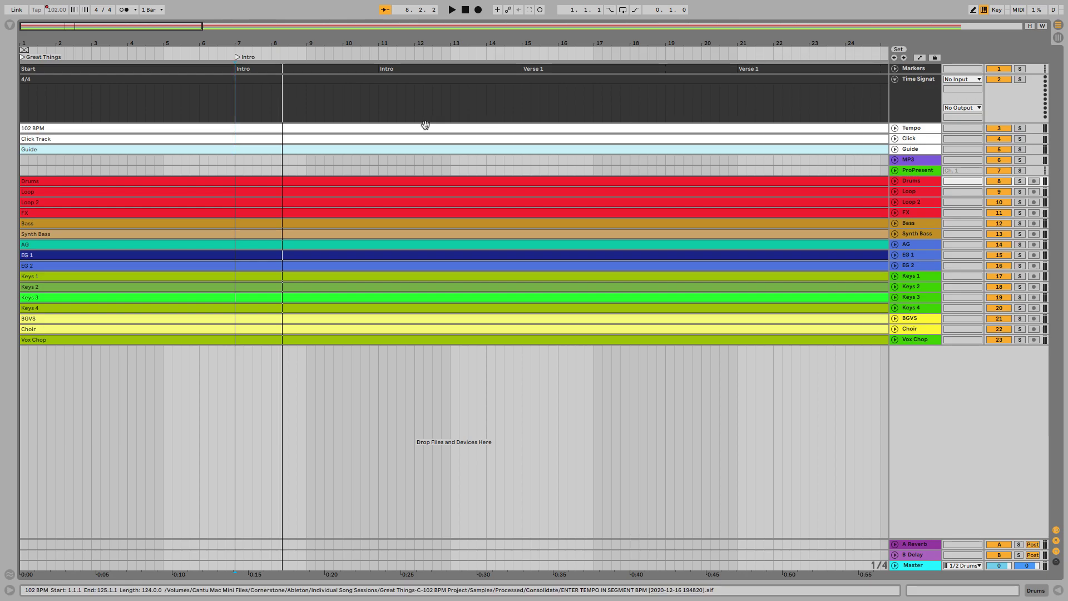
scroll(304, 93, "right", 15)
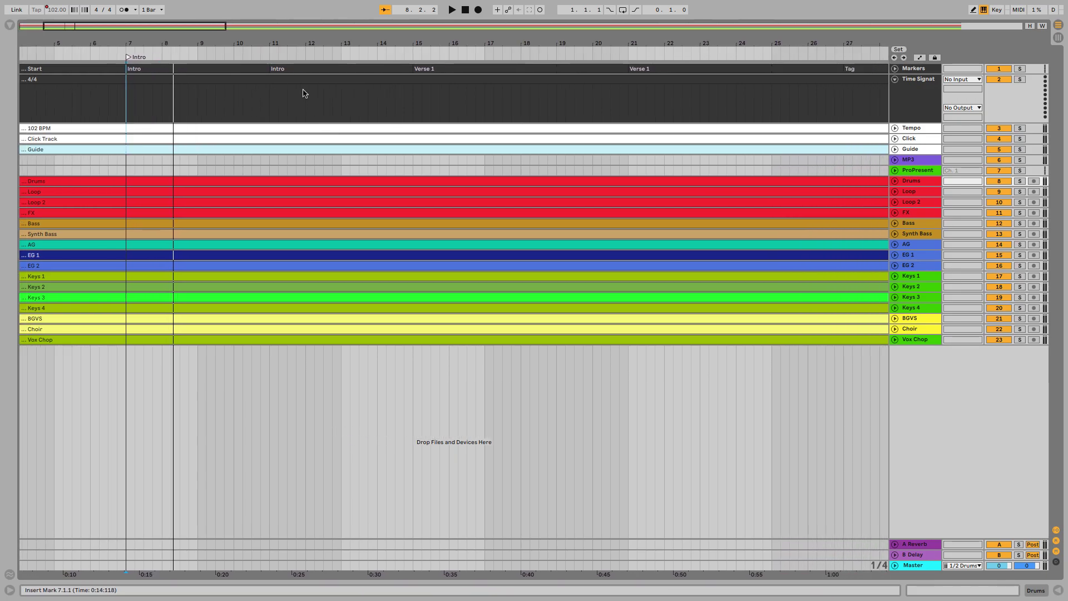
scroll(304, 93, "right", 20)
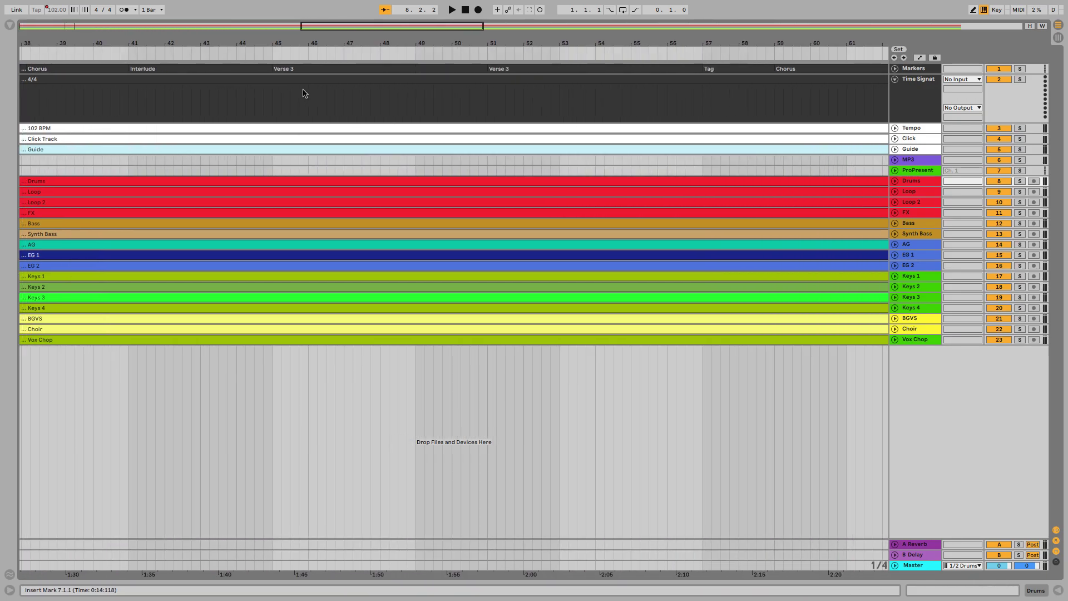
scroll(304, 93, "left", 20)
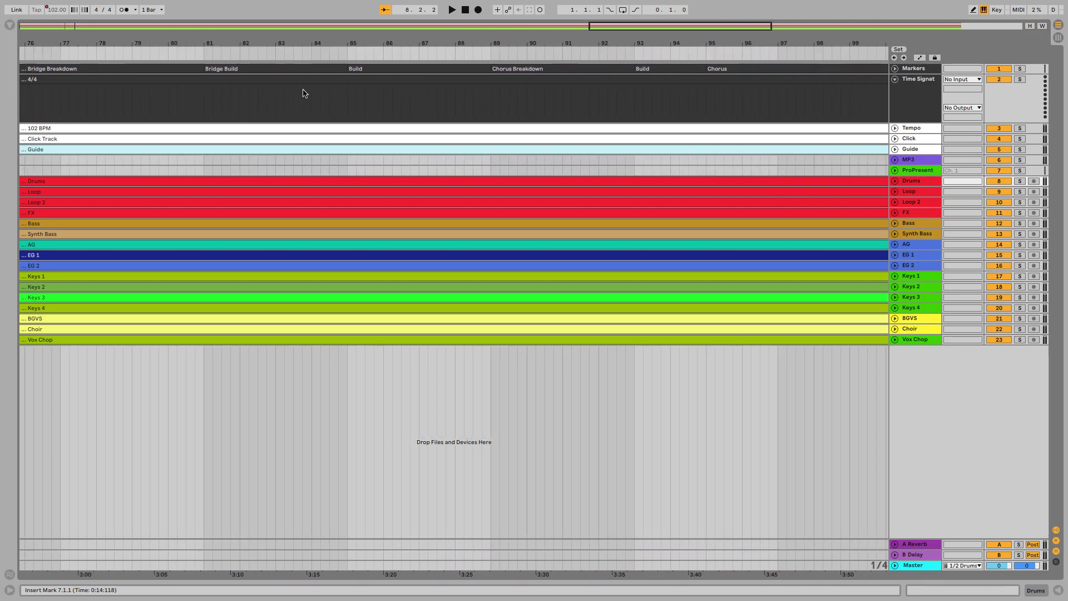
scroll(305, 93, "left", 6)
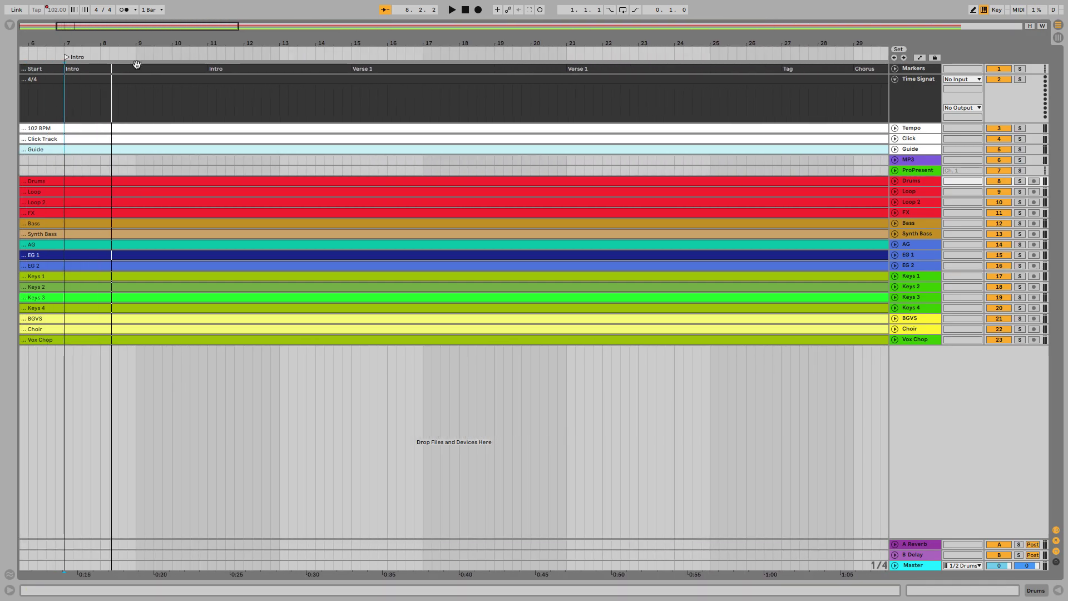
Step: Return the playhead to the beginning of the song and fold the Time Signature track
right_click(89, 56)
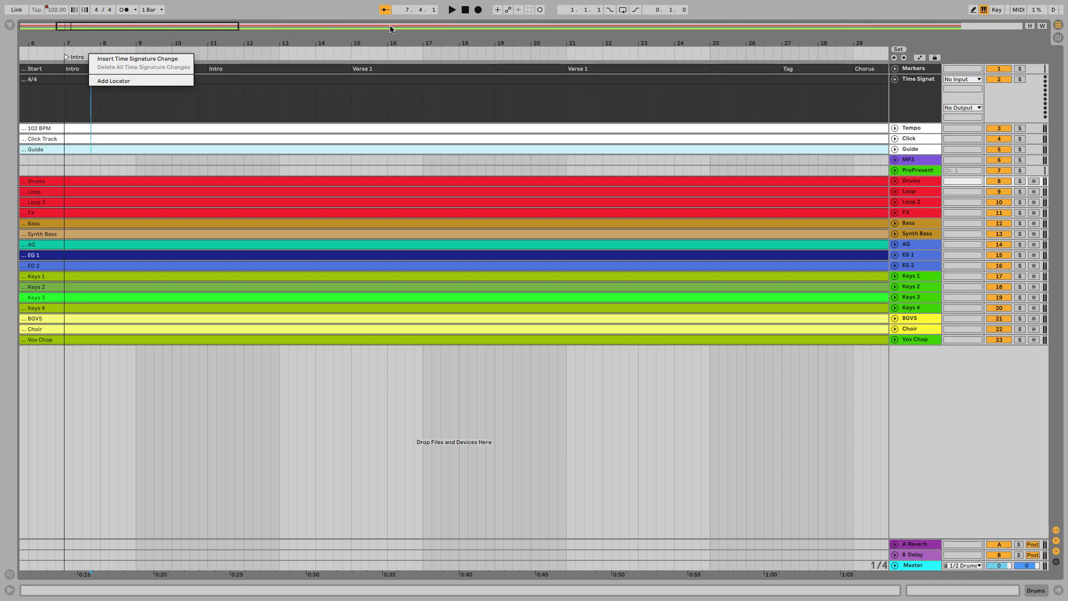
left_click(466, 11)
left_click(466, 11)
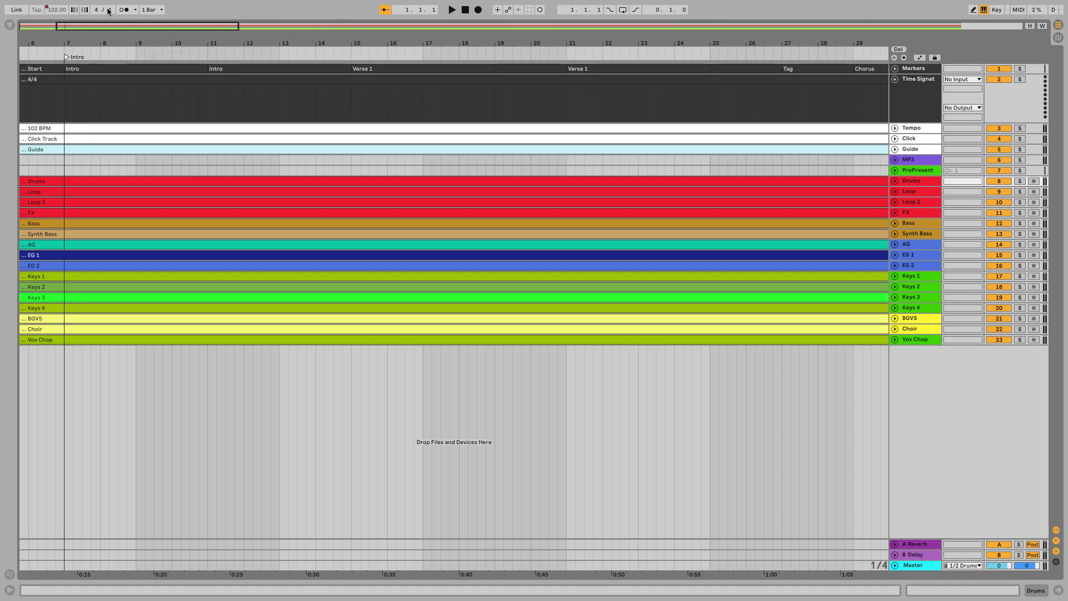
scroll(42, 139, "left", 5)
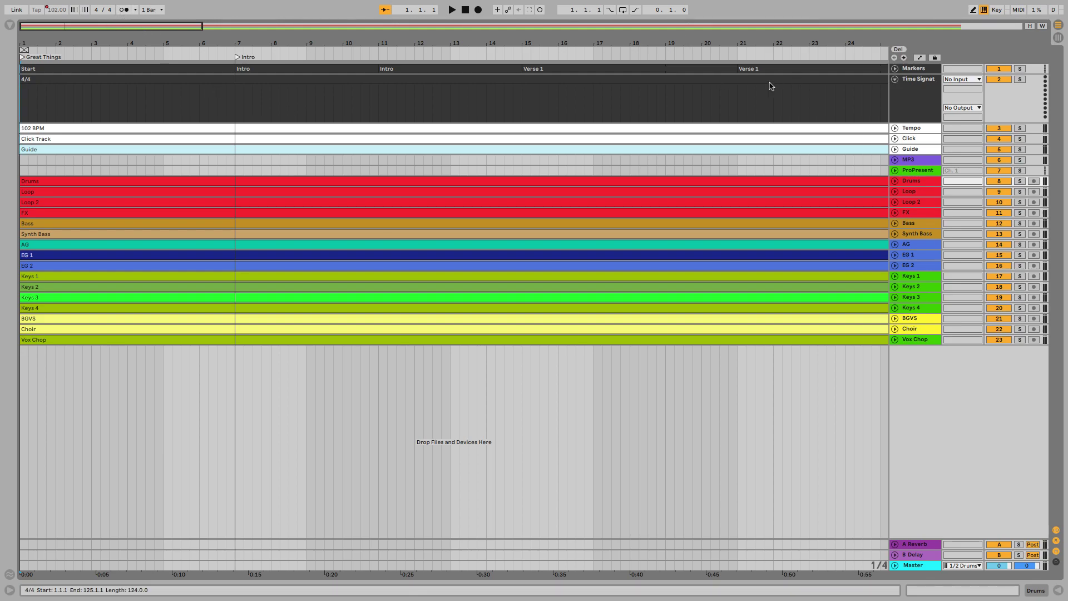
left_click(895, 79)
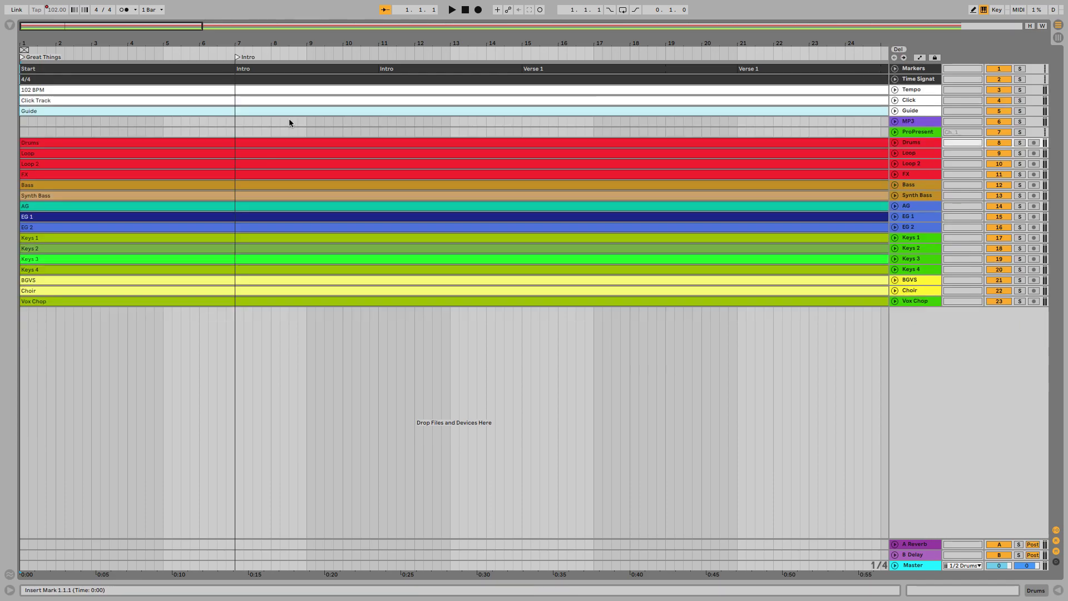
Step: Unfold the Tempo track, look along its length and open the 102 BPM clip's sample settings
left_click(895, 91)
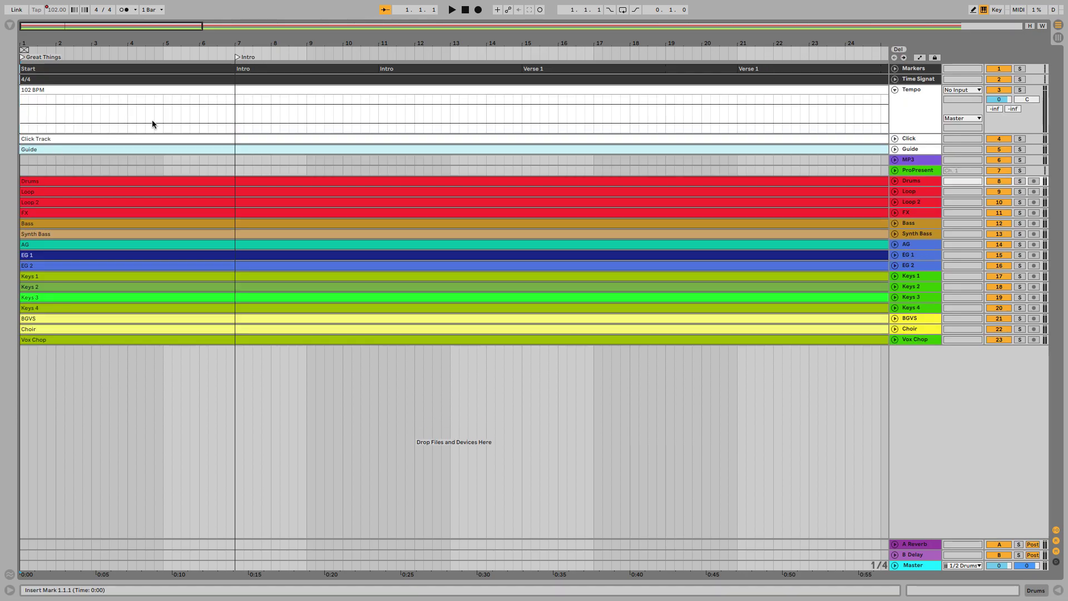
scroll(587, 101, "right", 10)
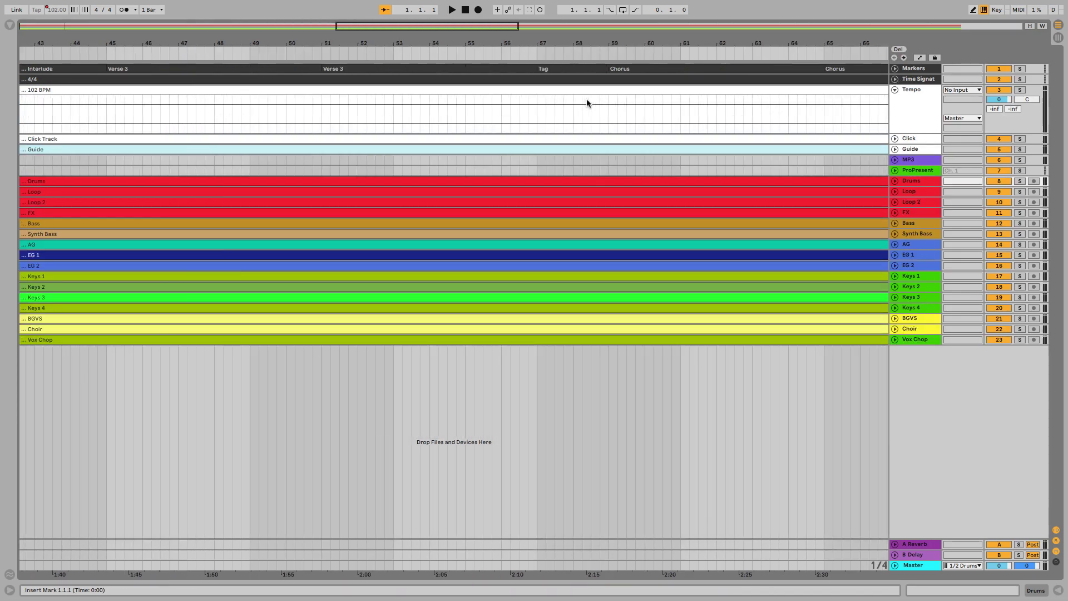
scroll(586, 98, "left", 10)
left_click(430, 93)
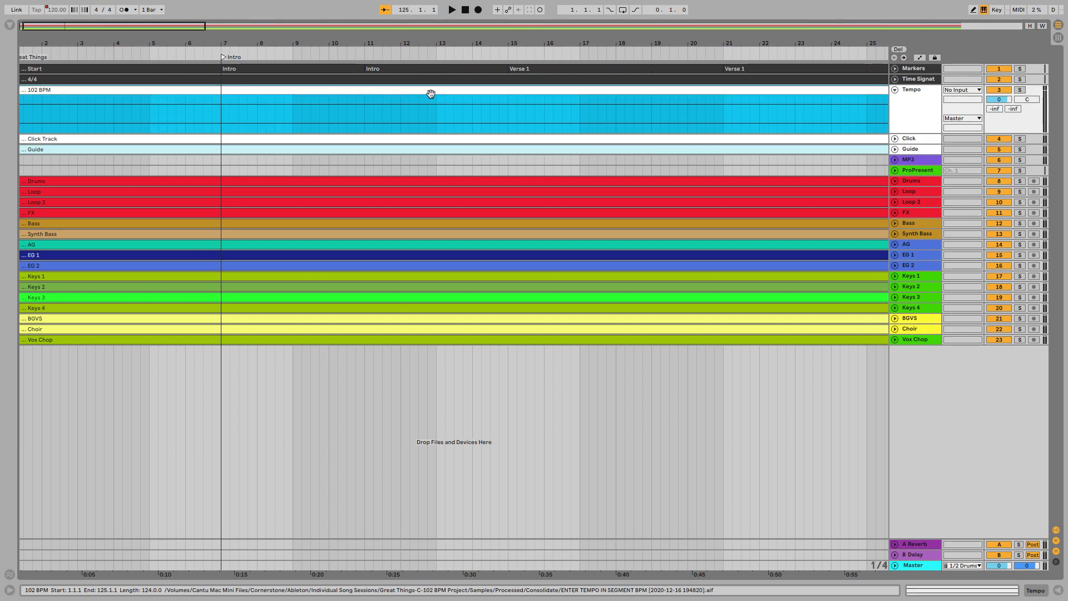
double_click(430, 94)
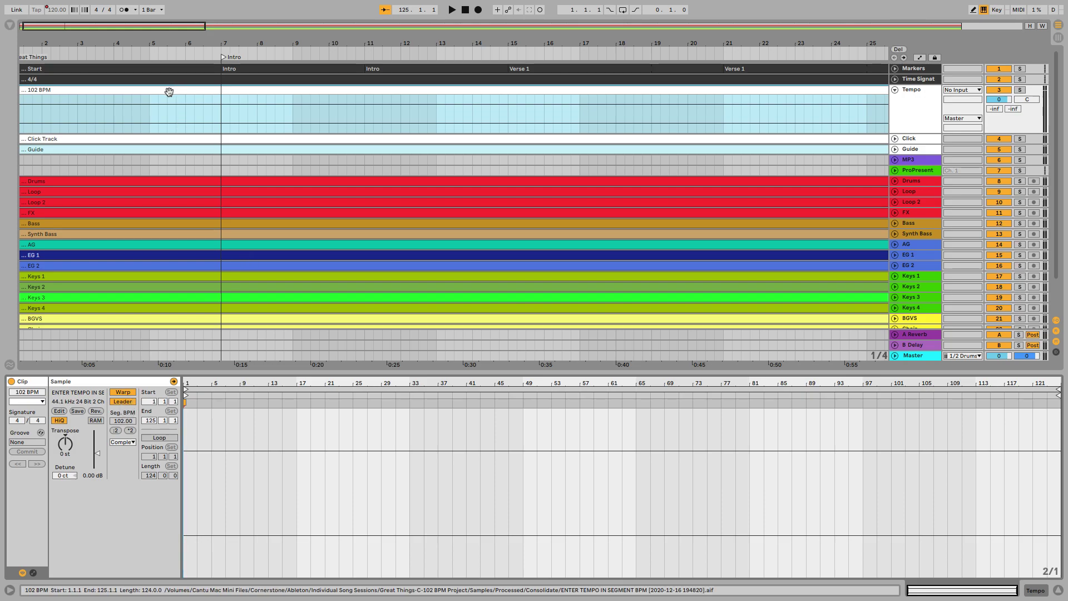
Step: Switch the tempo clip to follower and back to leader, and toggle its warping, reverting to the previous warp markers
left_click(129, 402)
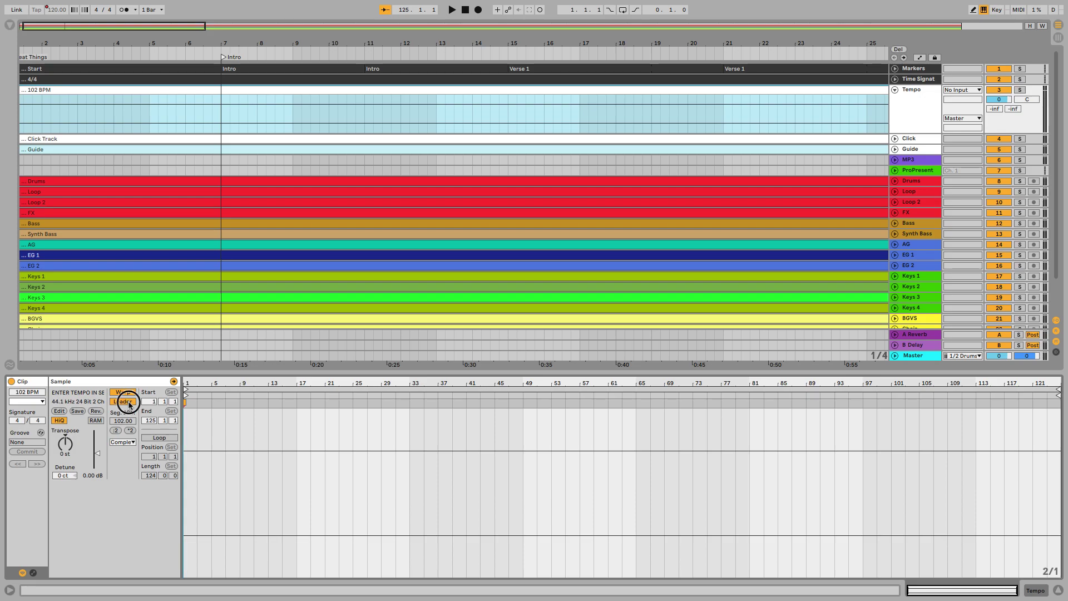
left_click(123, 421)
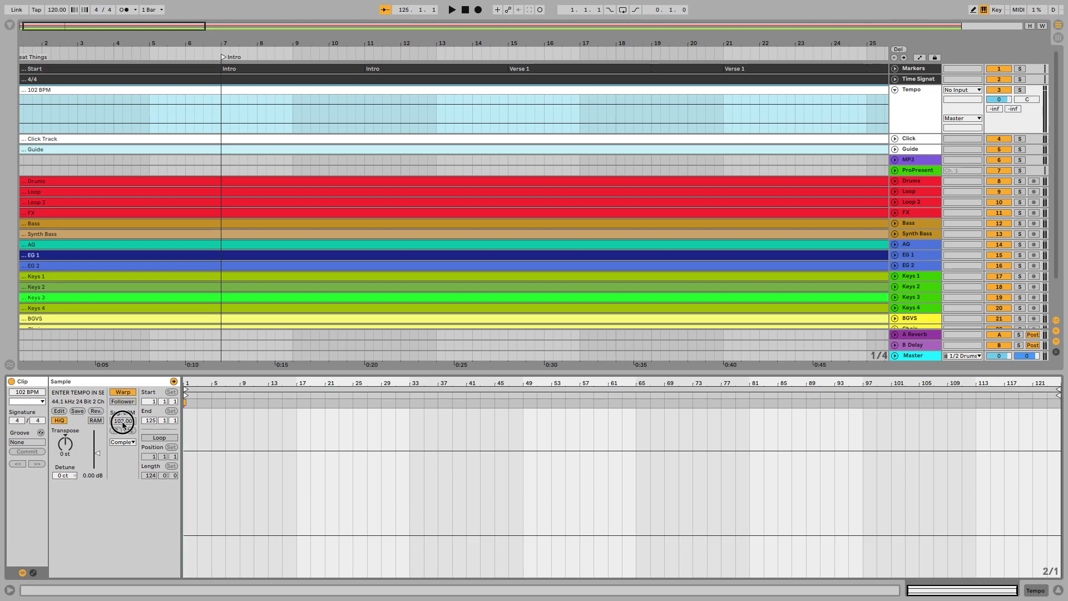
left_click(123, 422)
left_click(129, 95)
left_click(121, 423)
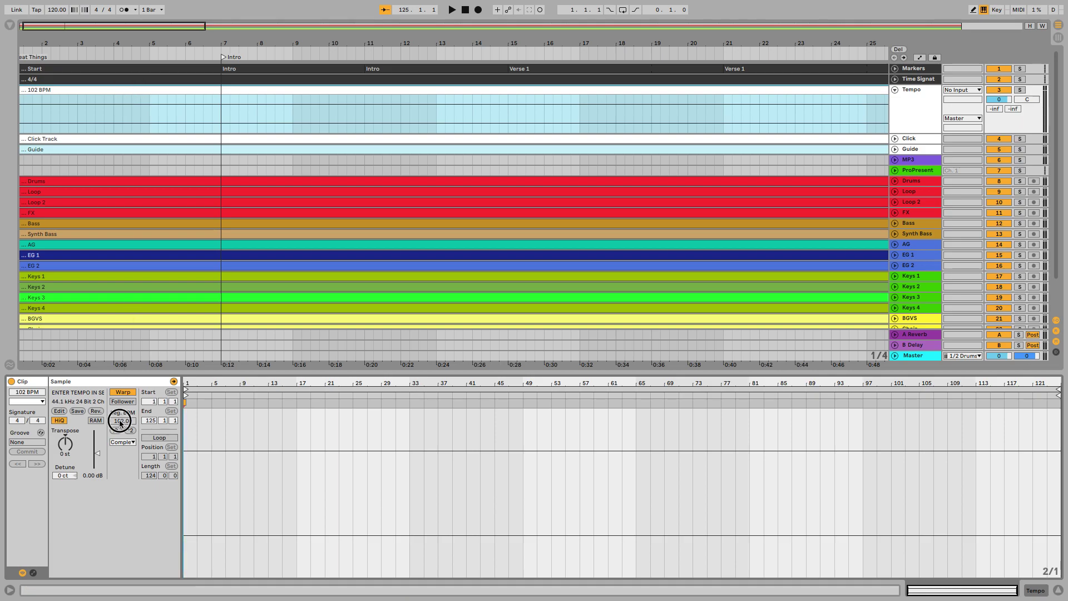
left_click(119, 402)
left_click(122, 392)
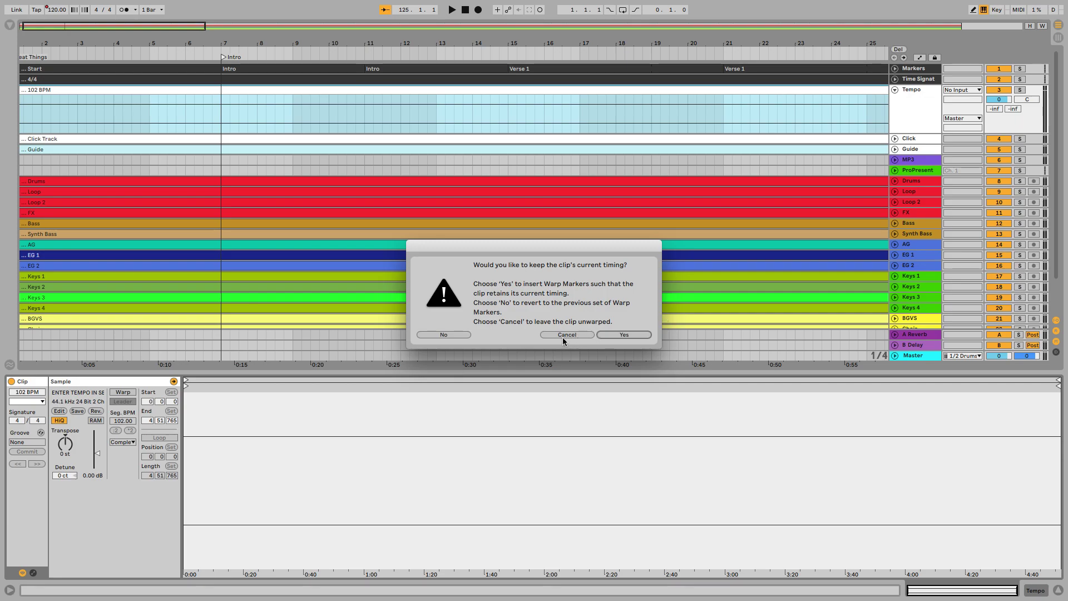
left_click(462, 336)
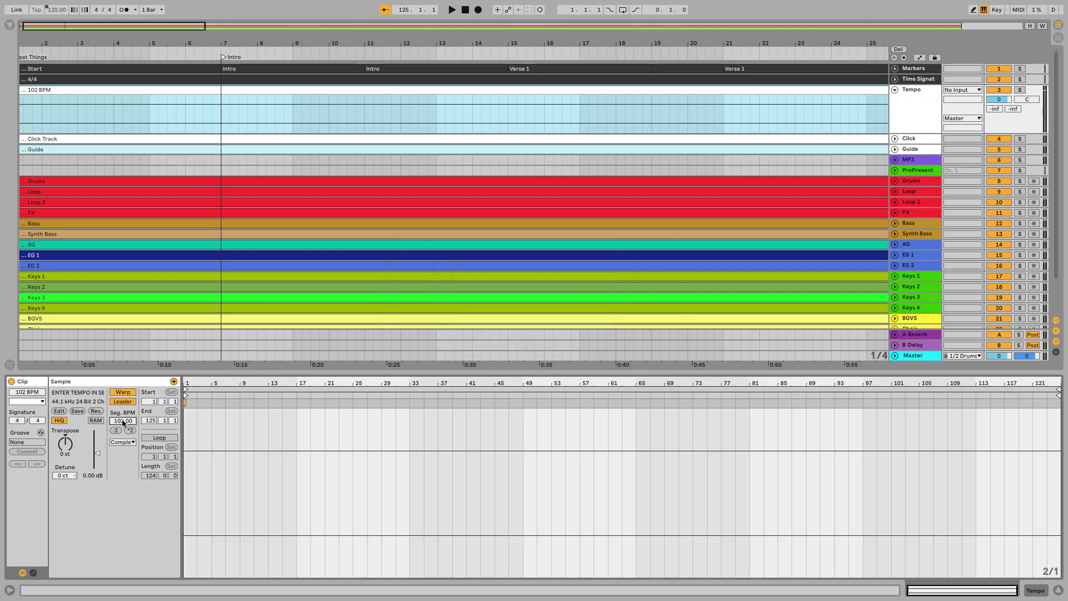
Step: Try a segment BPM of 164 on the tempo clip while playing the song, and make the clip a tempo follower
left_click_drag(122, 421, 122, 387)
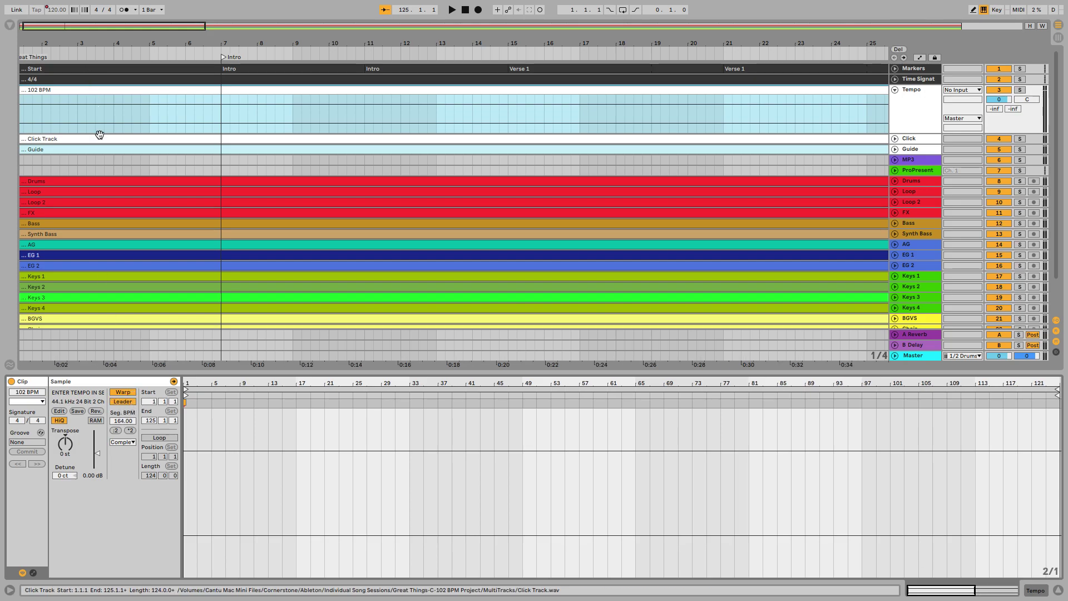
left_click(164, 50)
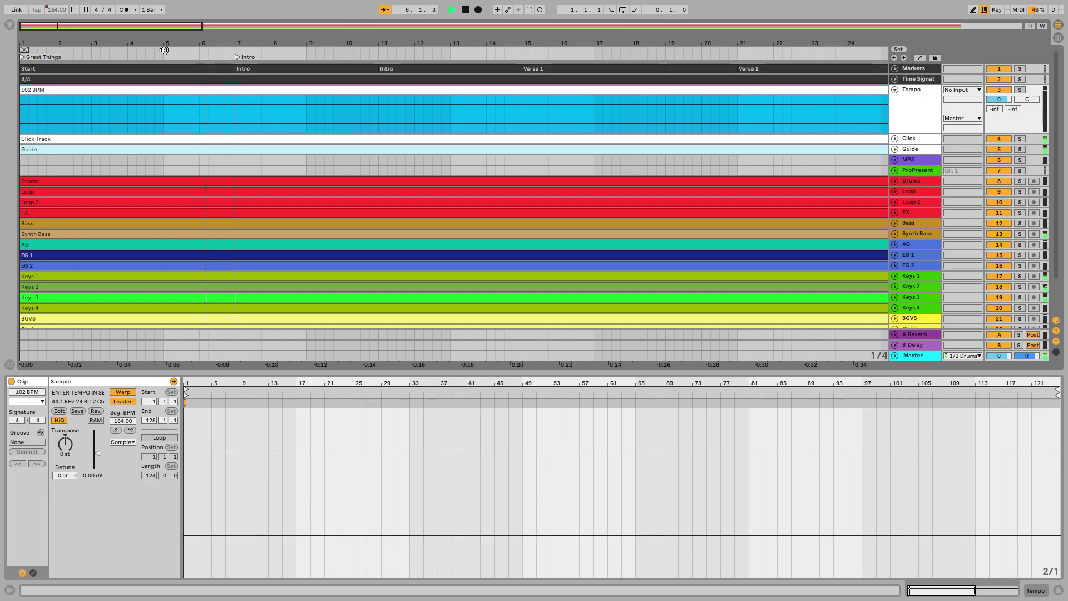
left_click(121, 405)
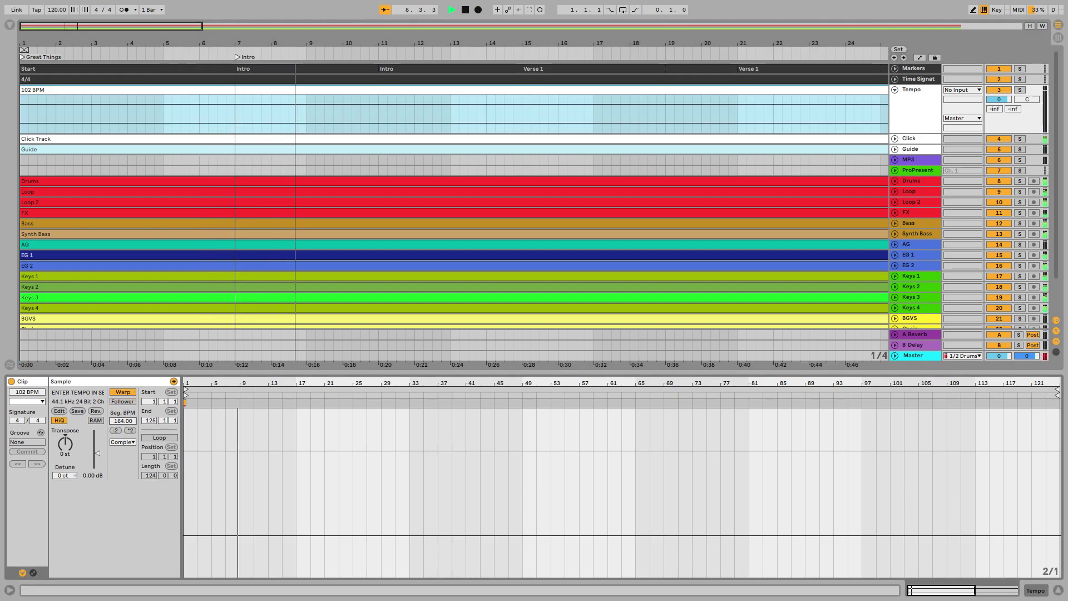
Step: Set the tempo clip's segment BPM to 102, make it the tempo leader and stop playback
left_click_drag(121, 421, 122, 446)
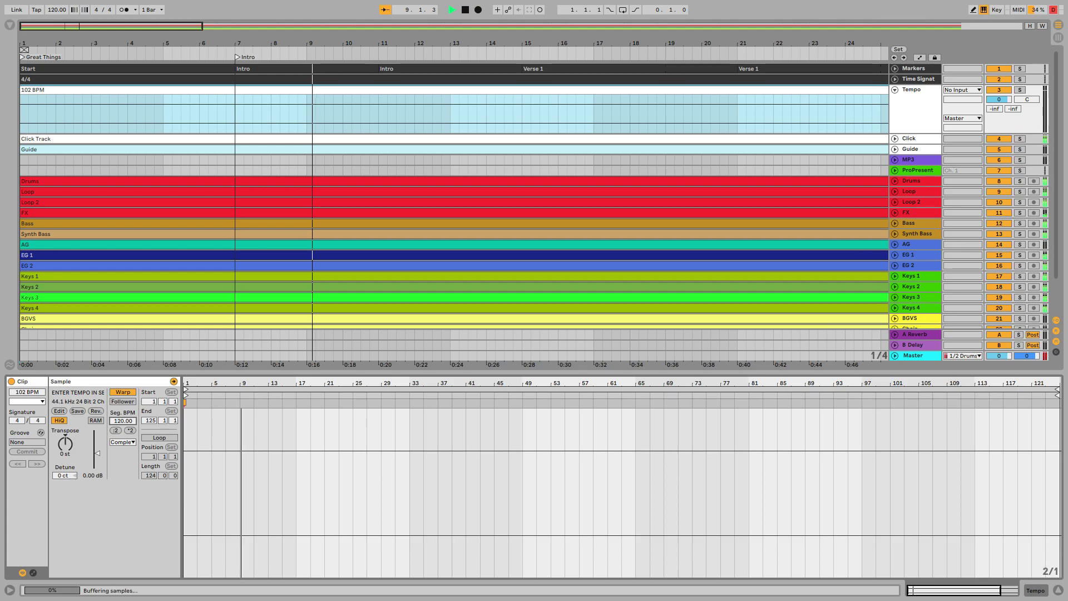
type("102")
left_click(123, 403)
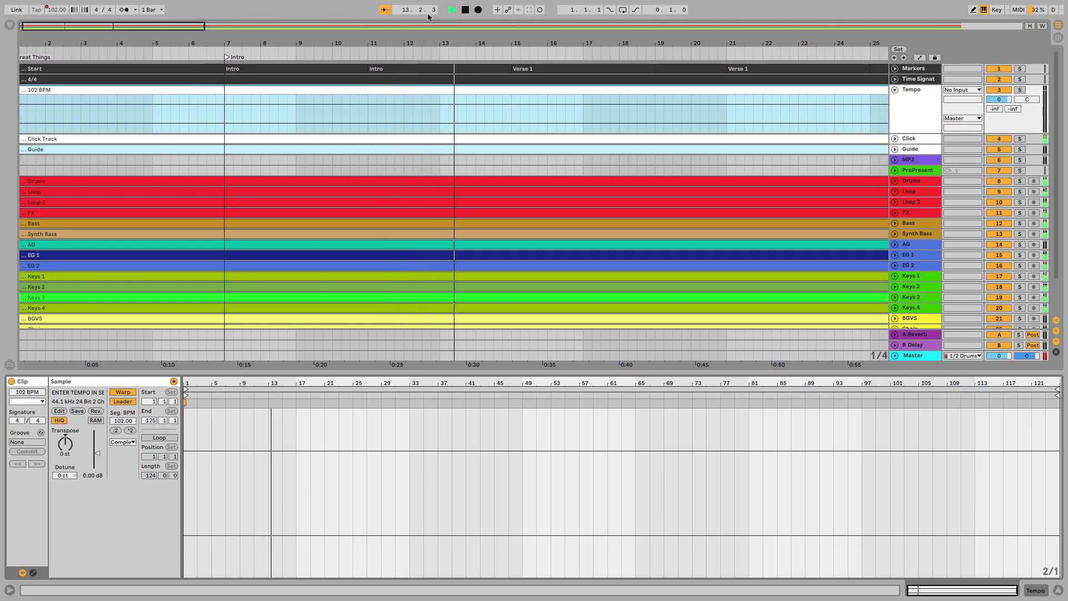
left_click(466, 11)
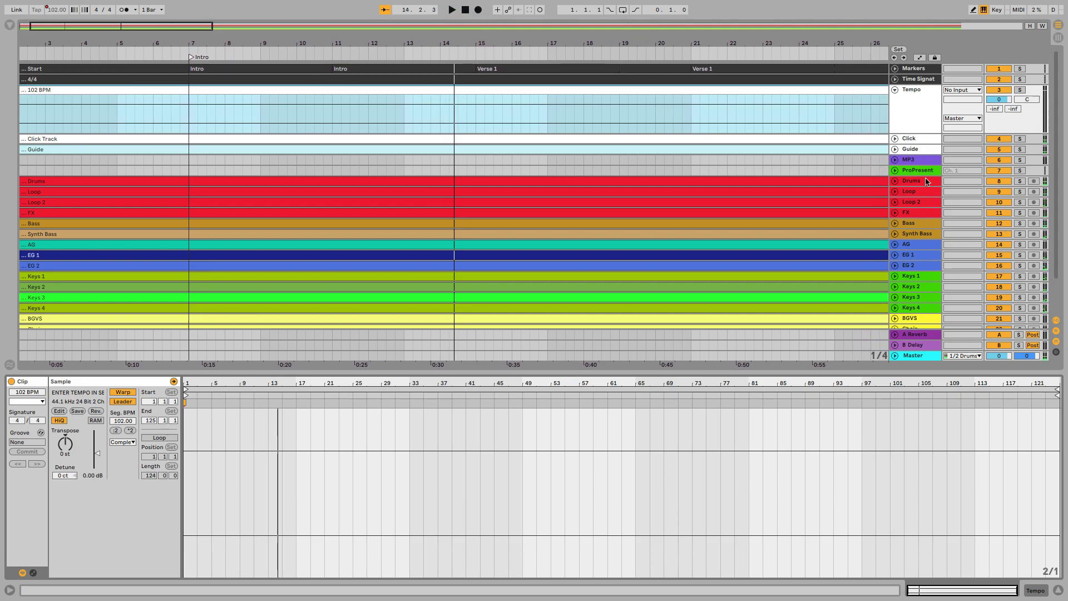
Step: Fold the Tempo track and select all clips from Click Track down to Vox Chop
left_click(894, 91)
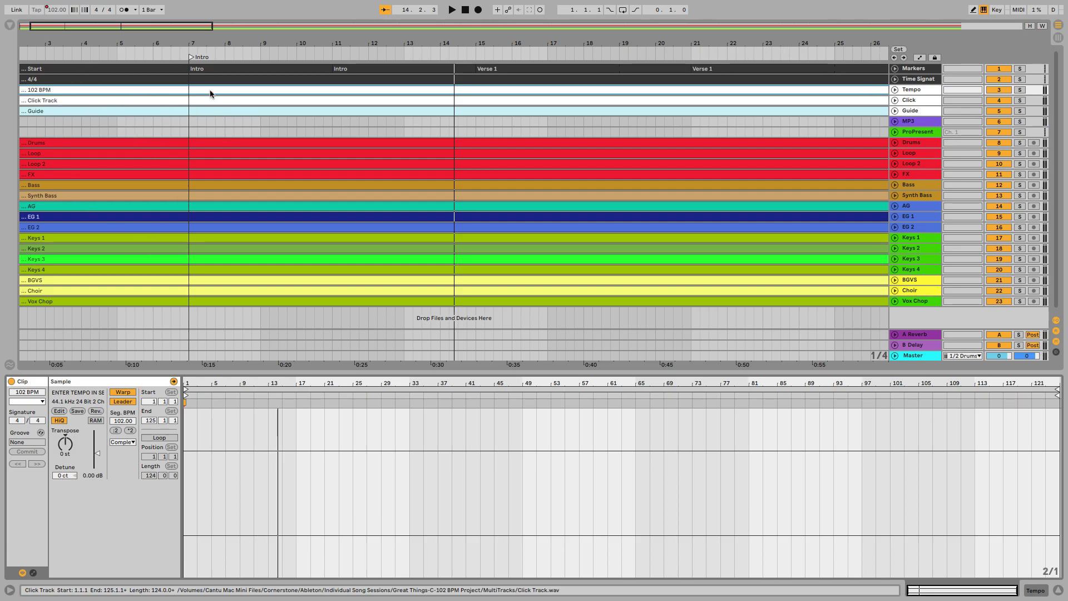
left_click(598, 100)
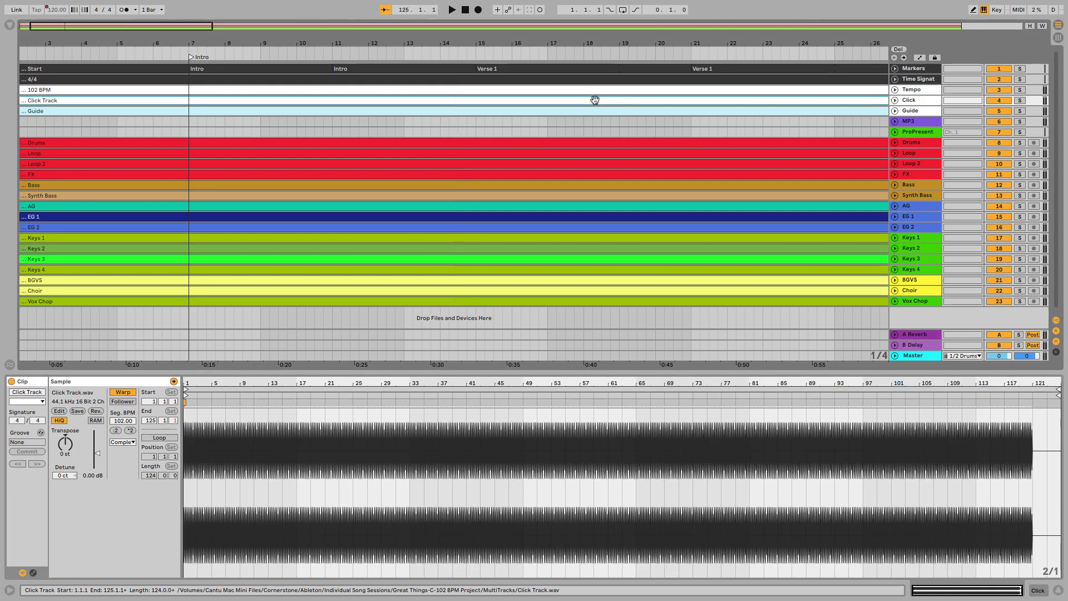
scroll(215, 221, "right", 3)
scroll(234, 223, "right", 3)
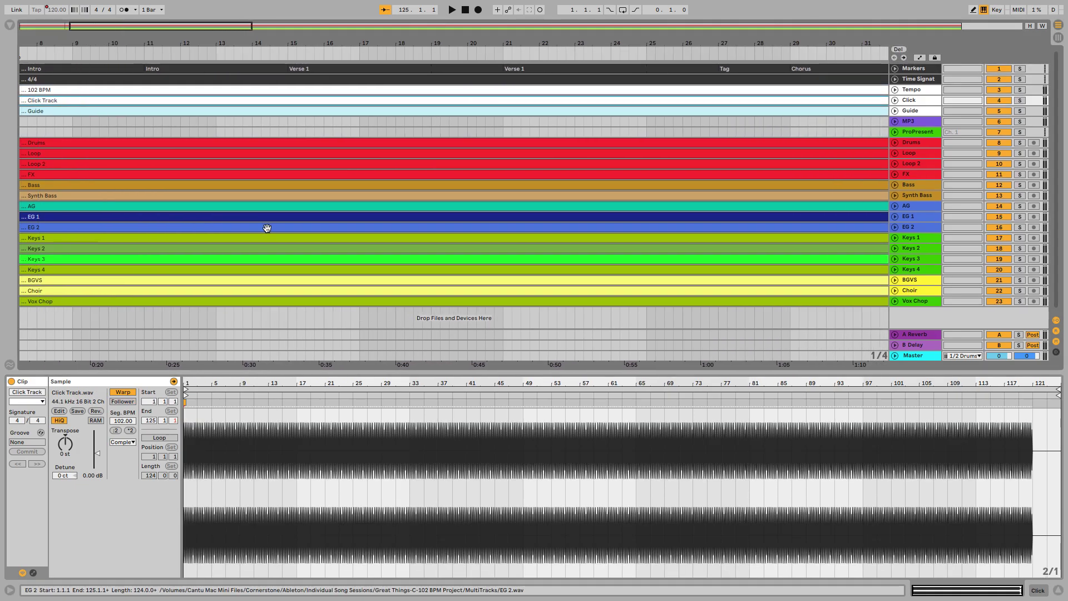
left_click(119, 303, "shift")
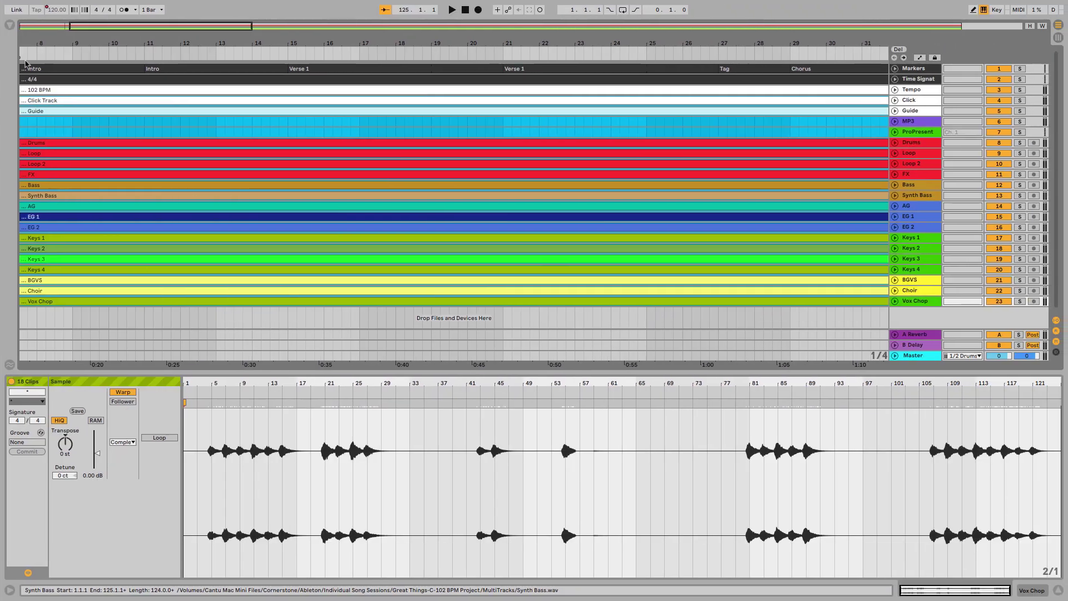
Step: Show the browser, check the song keys in the Planning Center plan for January 31, 2021, and return to the Ableton Live session
left_click(8, 26)
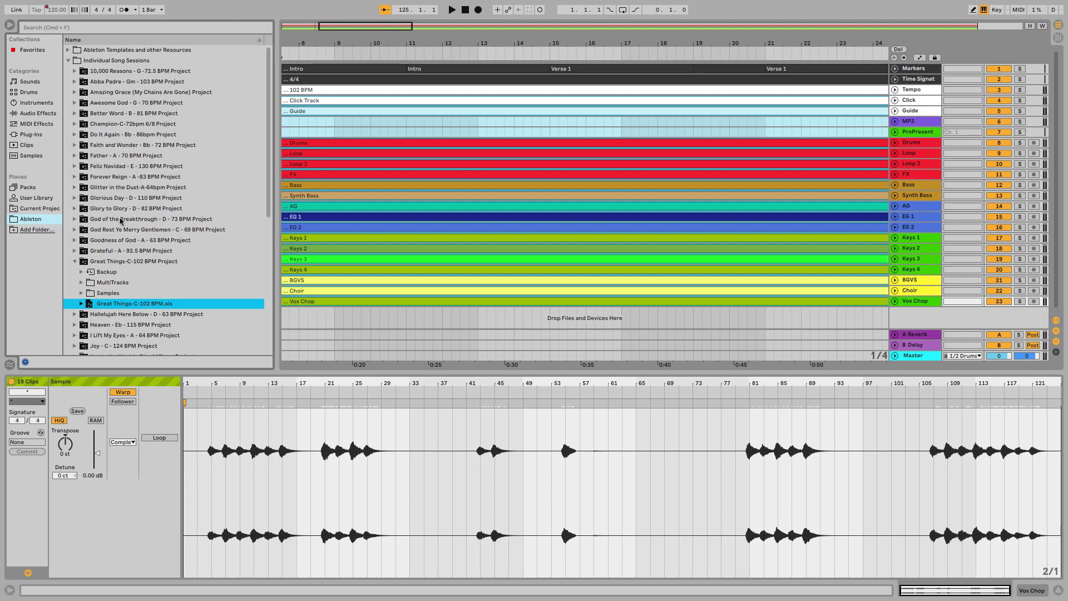
key("ctrl+Left")
key("ctrl+Left")
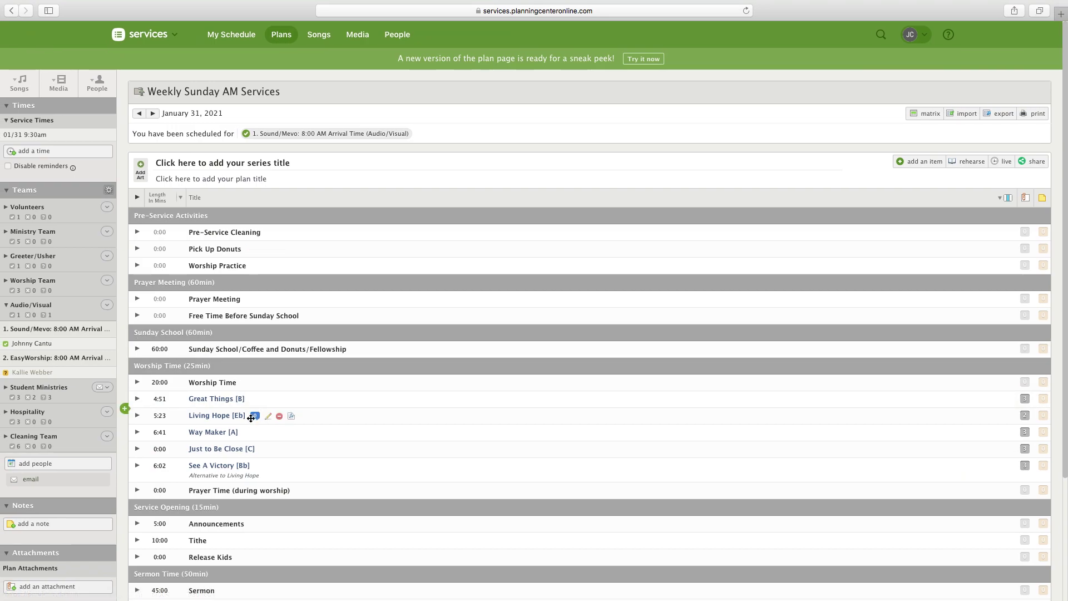
key("ctrl+Right")
key("ctrl+Right")
key("ctrl+Right")
key("ctrl+Left")
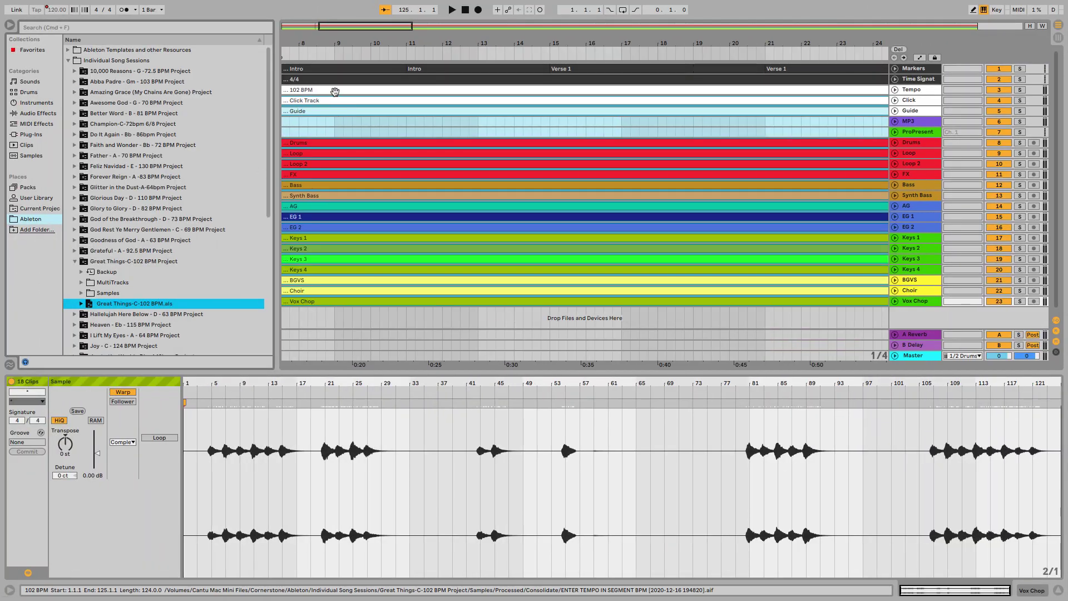
Step: Select only the pitched clips, from Bass down to Vox Chop, leaving out the click, guide, drum, loop and FX clips
left_click(309, 101)
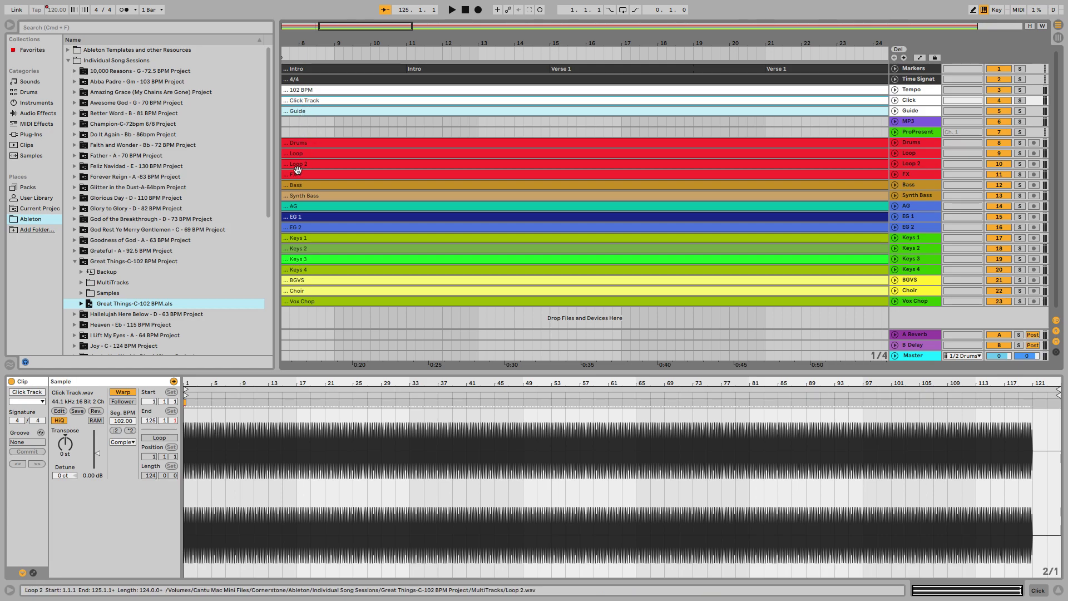
left_click(297, 185)
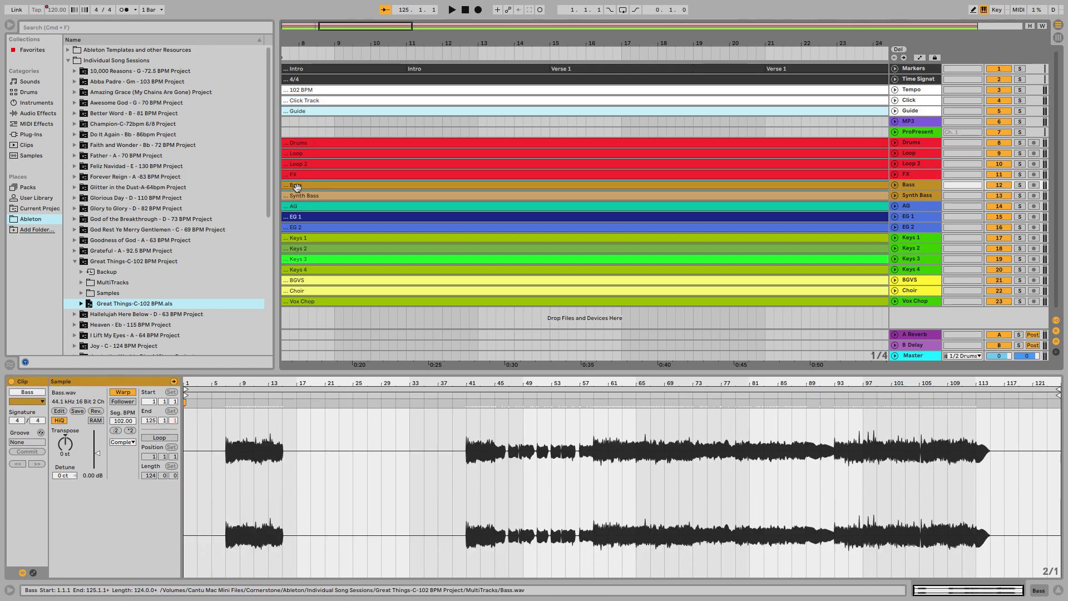
left_click(305, 303)
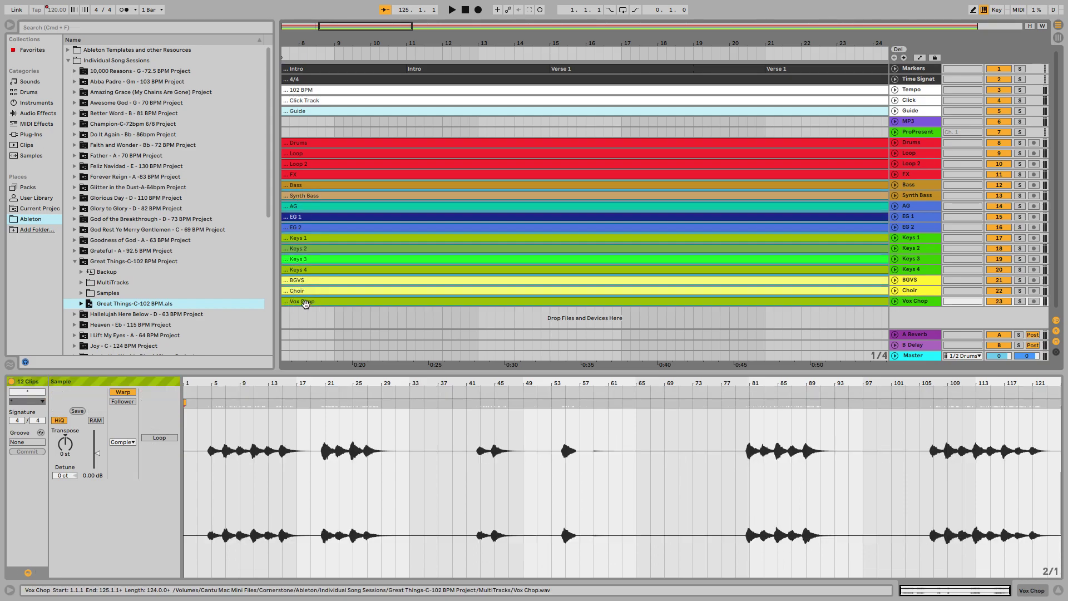
left_click(301, 185)
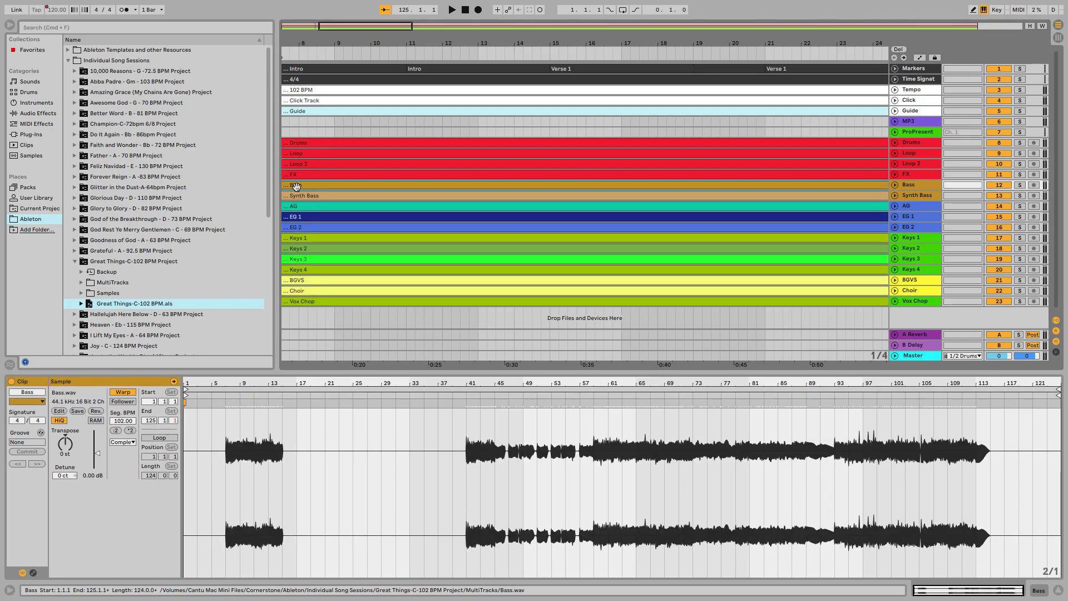
left_click(297, 302)
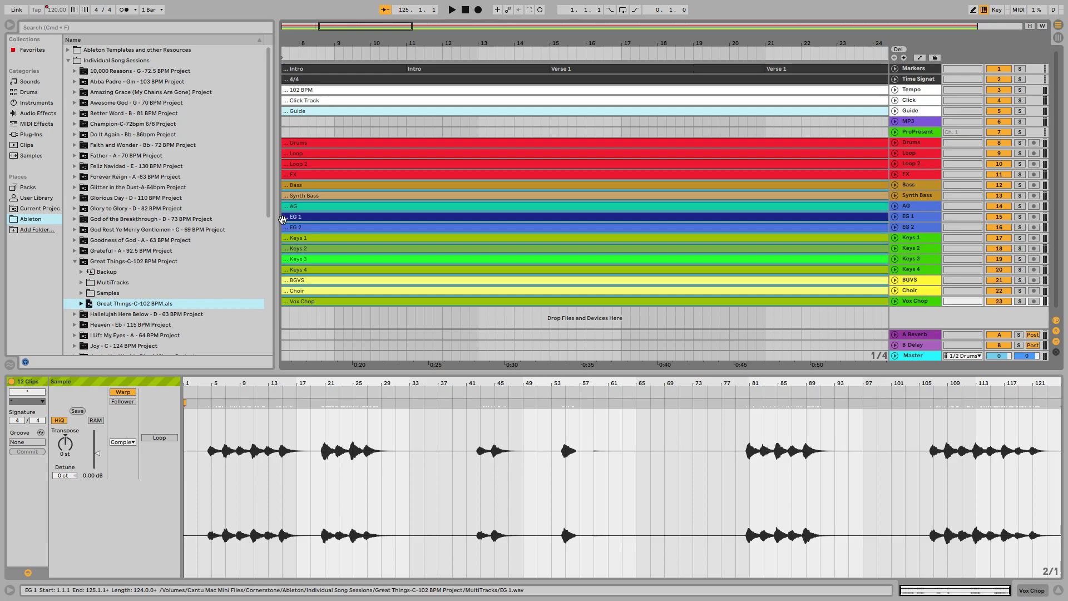
Step: Transpose the selected Bass to Vox Chop clips by -1 semitone
left_click(65, 443)
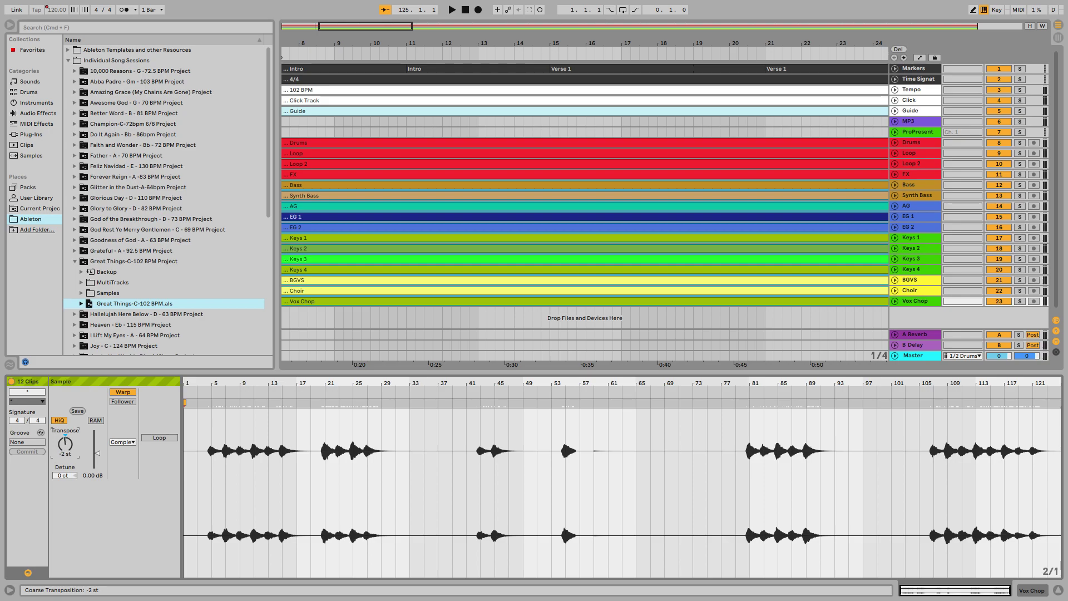
left_click(68, 454)
key("Return")
Step: Play the song from the beginning to hear the transposed clips, keeping their transposition at -1 st
left_click(466, 10)
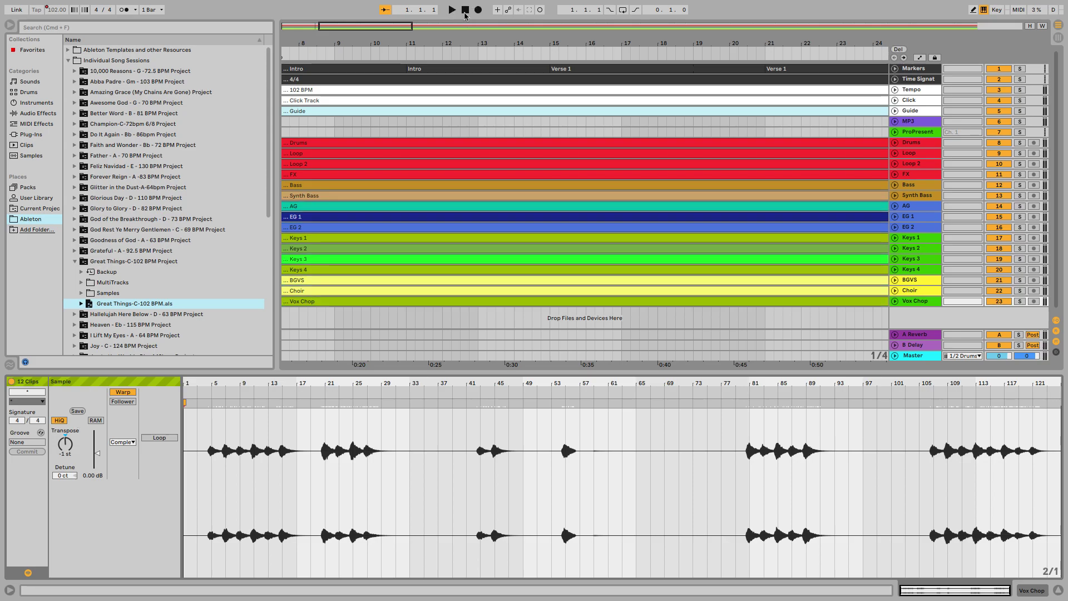
left_click(452, 10)
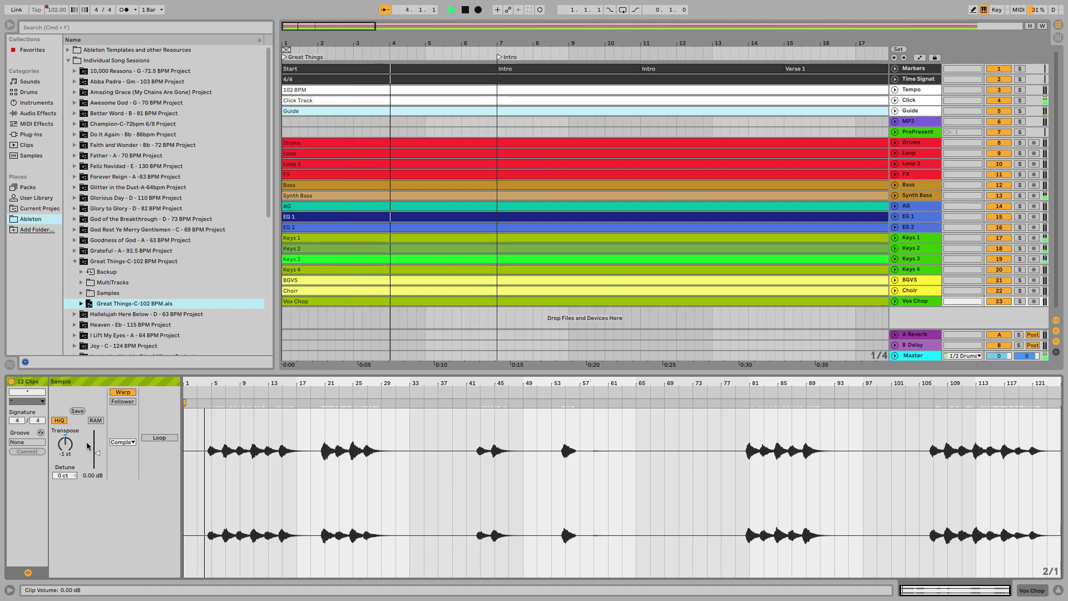
left_click_drag(65, 444, 65, 448)
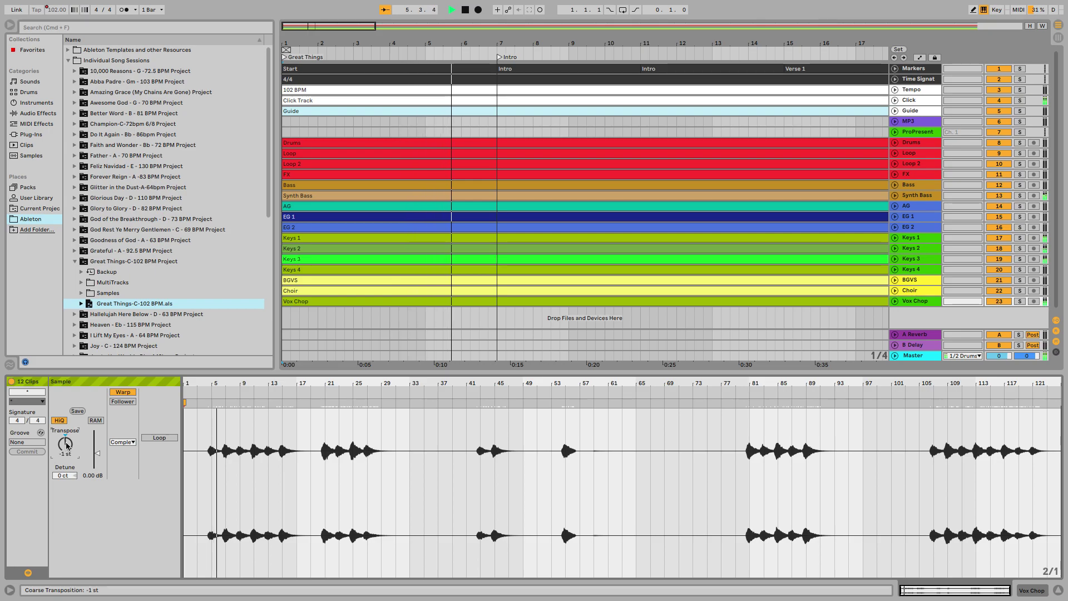
Step: Stop playback and group the song's tracks from Drums through Vox Chop into one group track
left_click(465, 9)
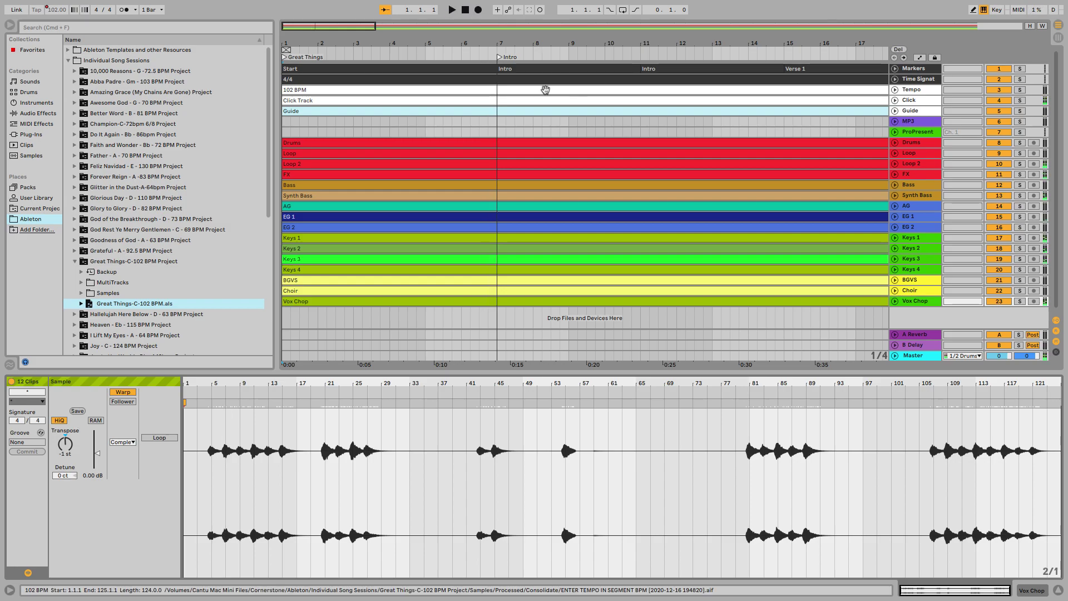
left_click(916, 145)
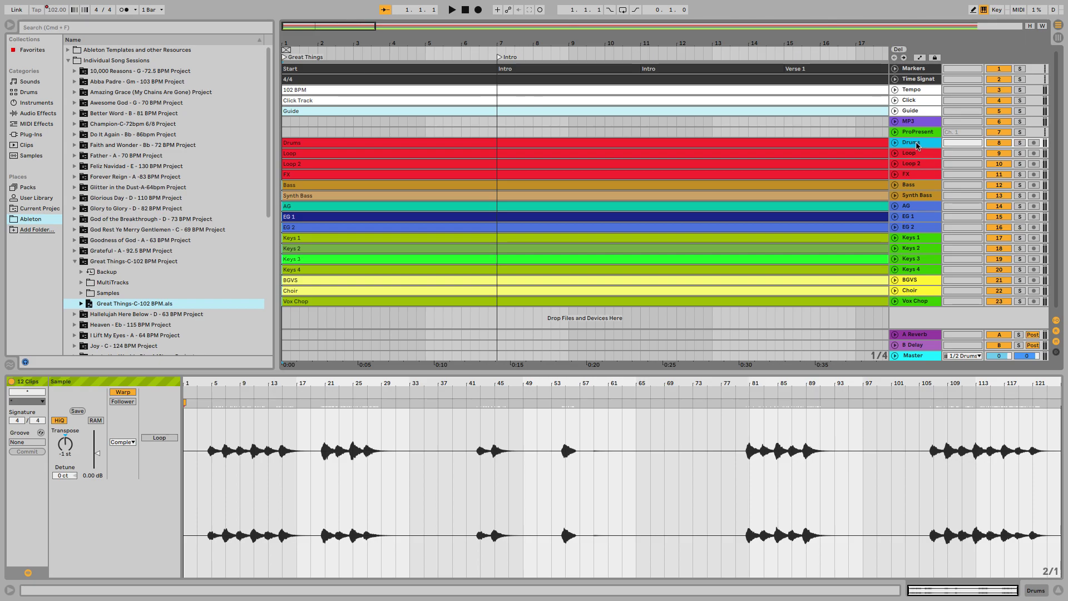
left_click(913, 298, "shift")
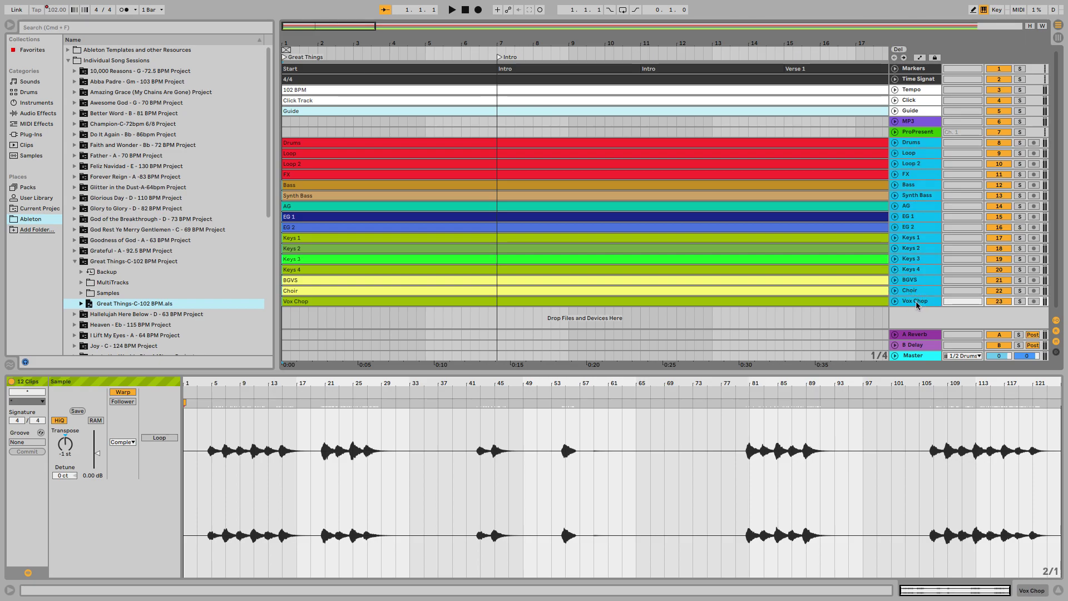
right_click(918, 163)
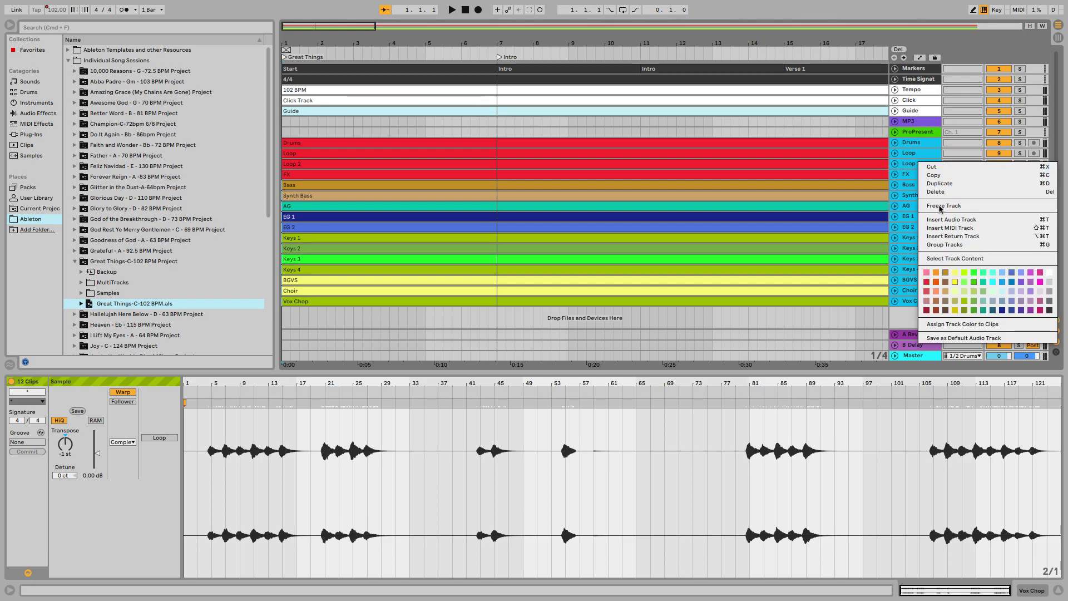
left_click(935, 248)
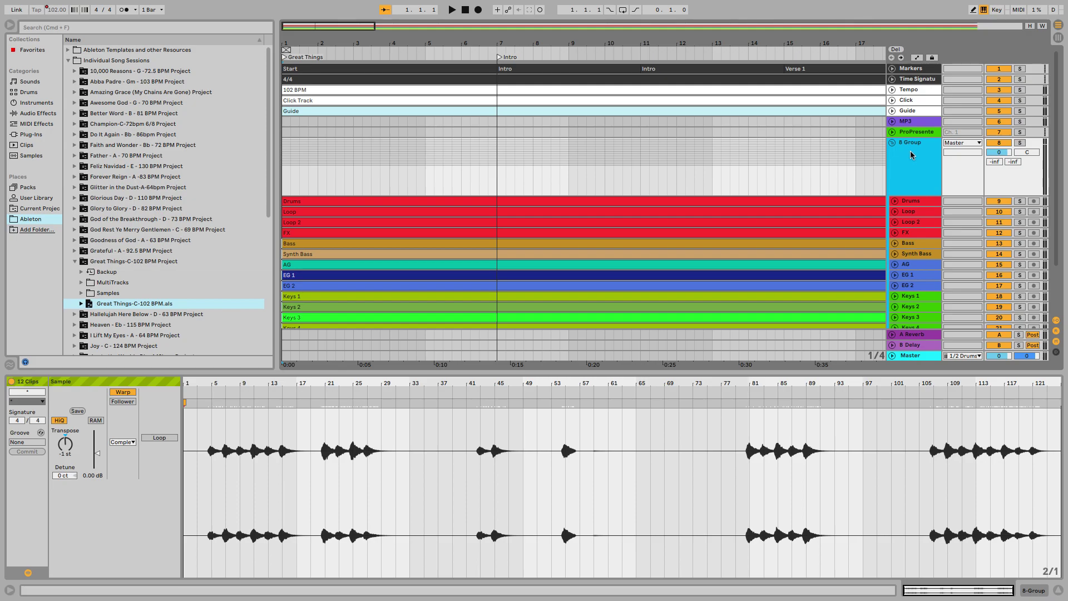
Step: Rename the new group track as Great Things and fold it
right_click(911, 151)
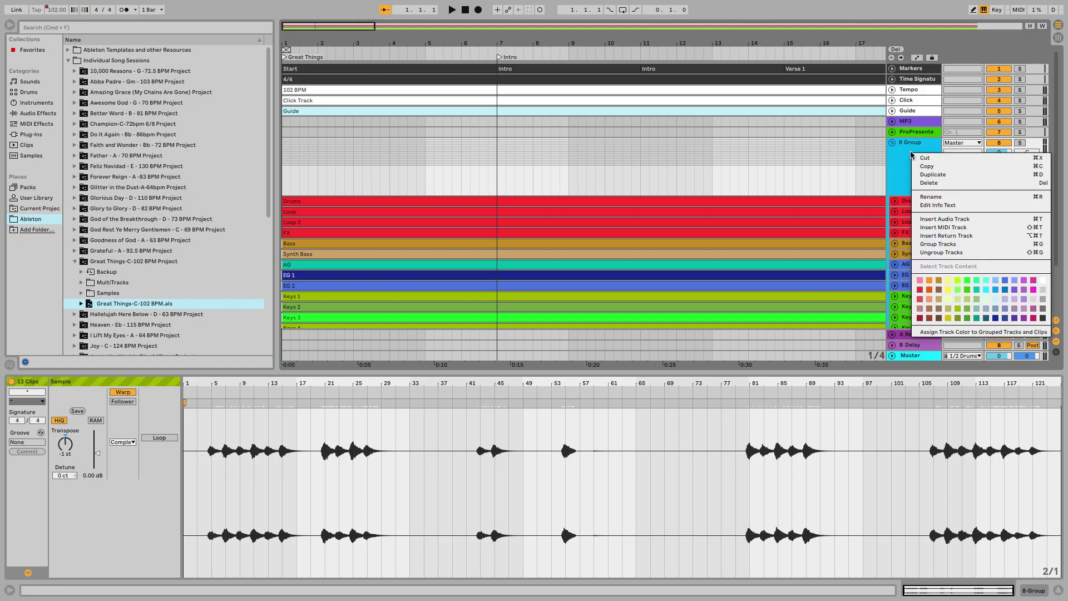
left_click(942, 197)
type("G")
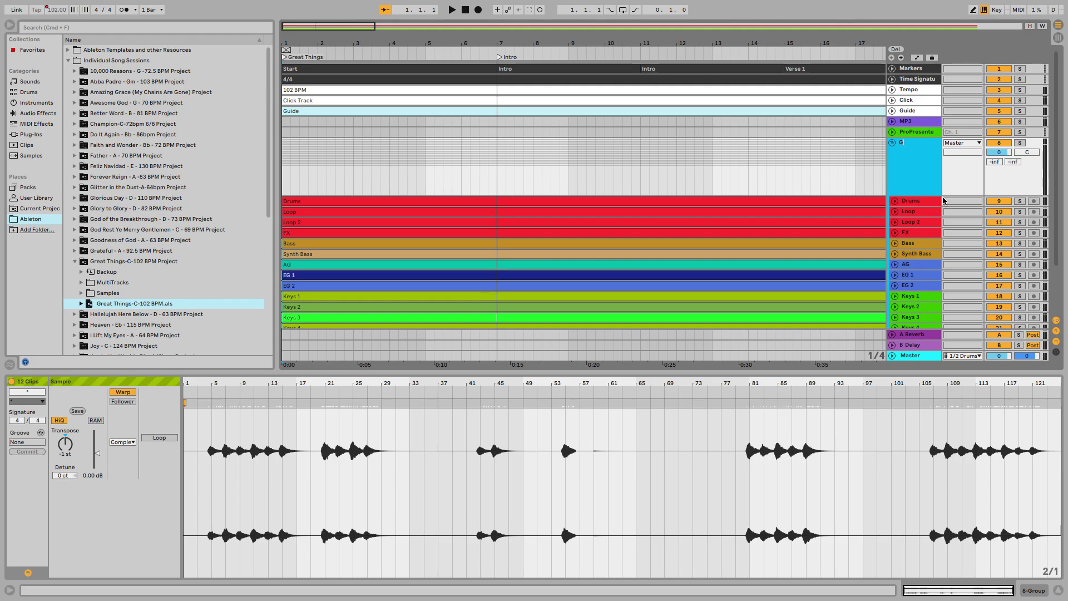
type("reat Things")
key("Return")
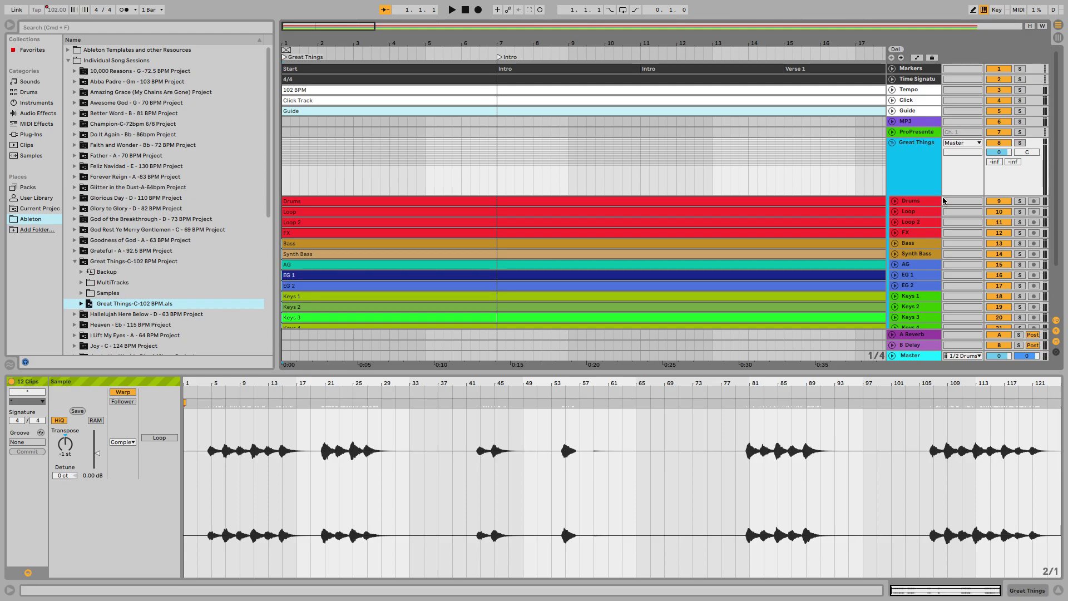
left_click(893, 141)
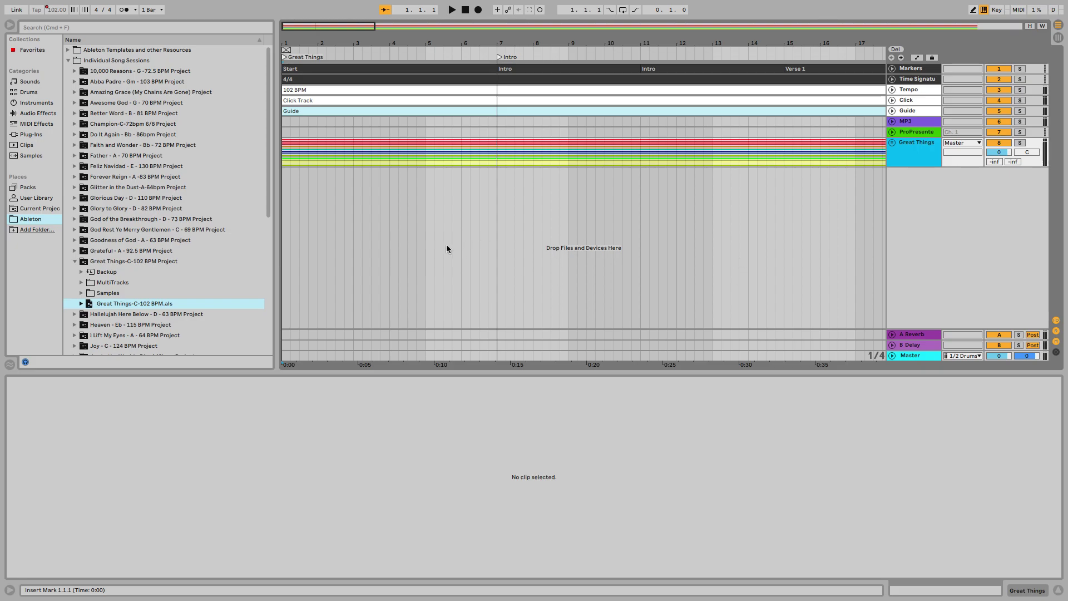
Step: Collapse the Great Things project folder in the browser, glance at the other desktop spaces and return to the Ableton Live session
left_click(75, 261)
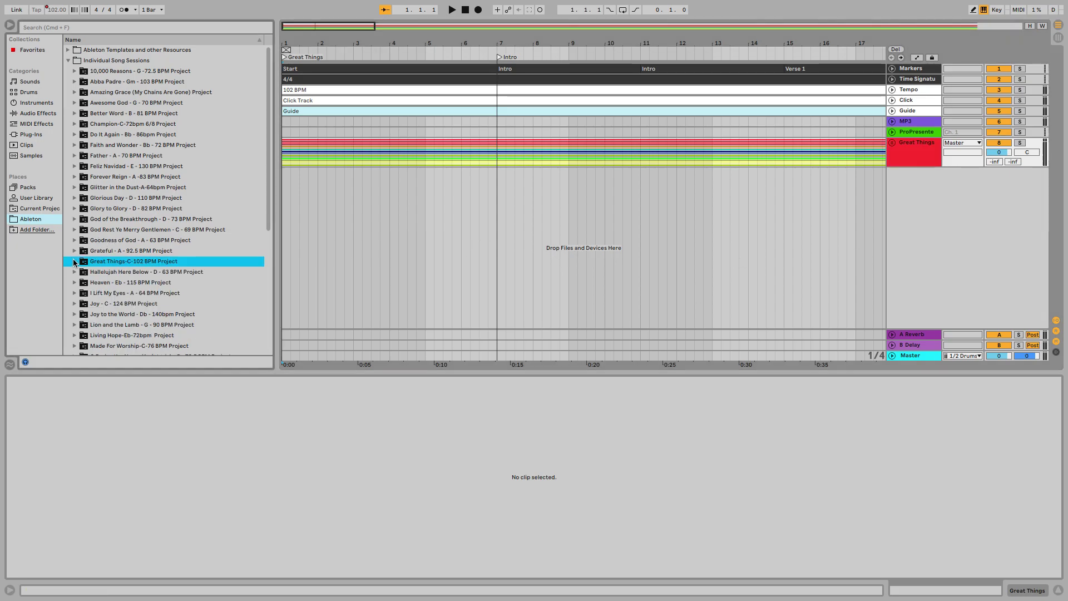
key("ctrl+Left")
key("ctrl+Left")
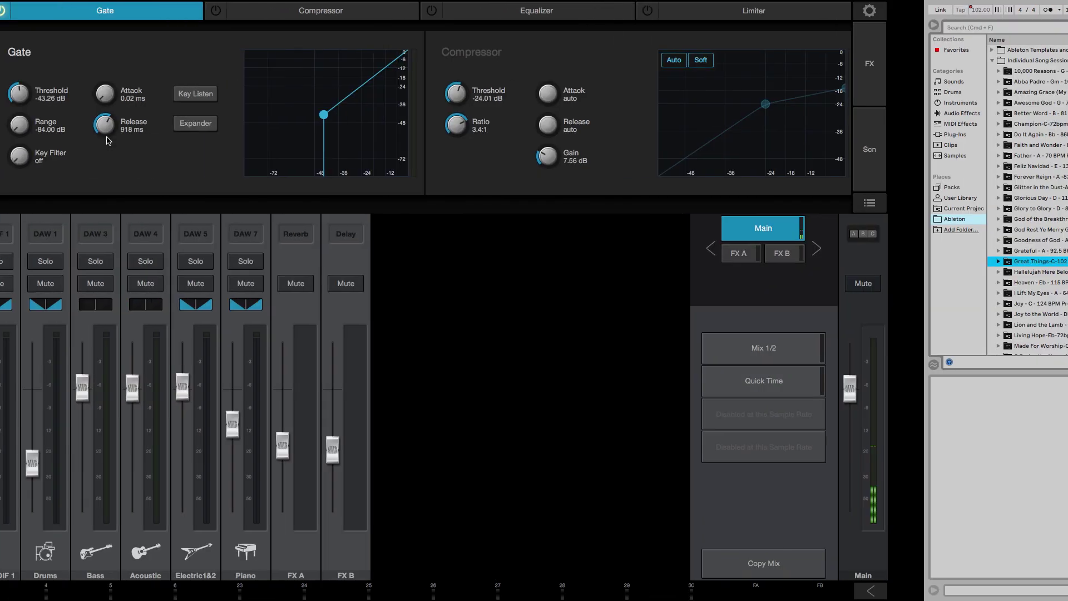
key("ctrl+Right")
key("ctrl+Right")
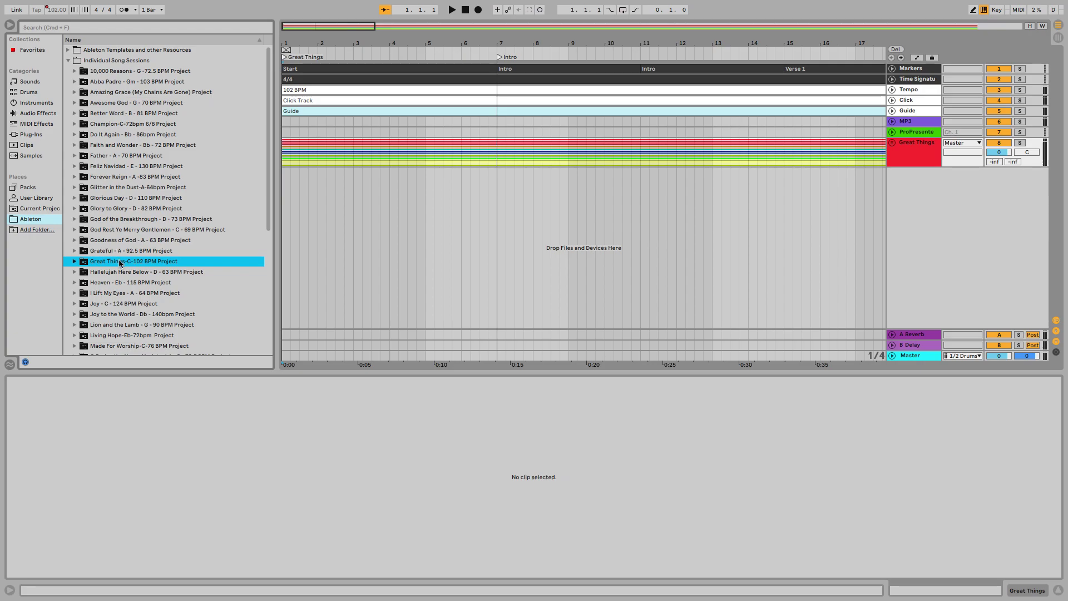
Step: Import the full Living Hope-Eb-72bpm set from its project folder into the arrangement below the Great Things group
scroll(92, 282, "down", 3)
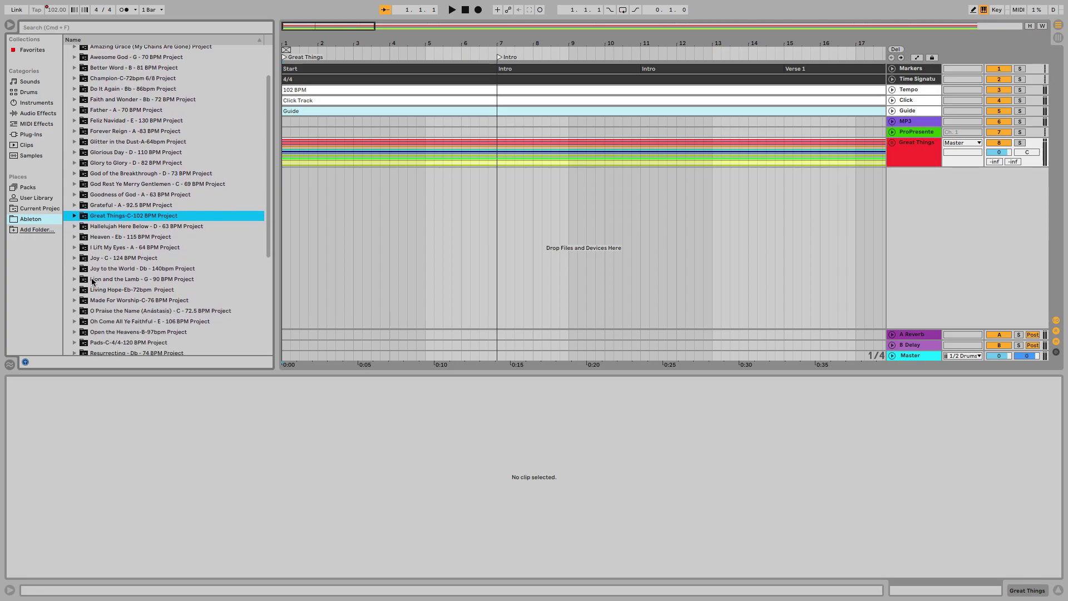
scroll(92, 282, "down", 1)
left_click(75, 284)
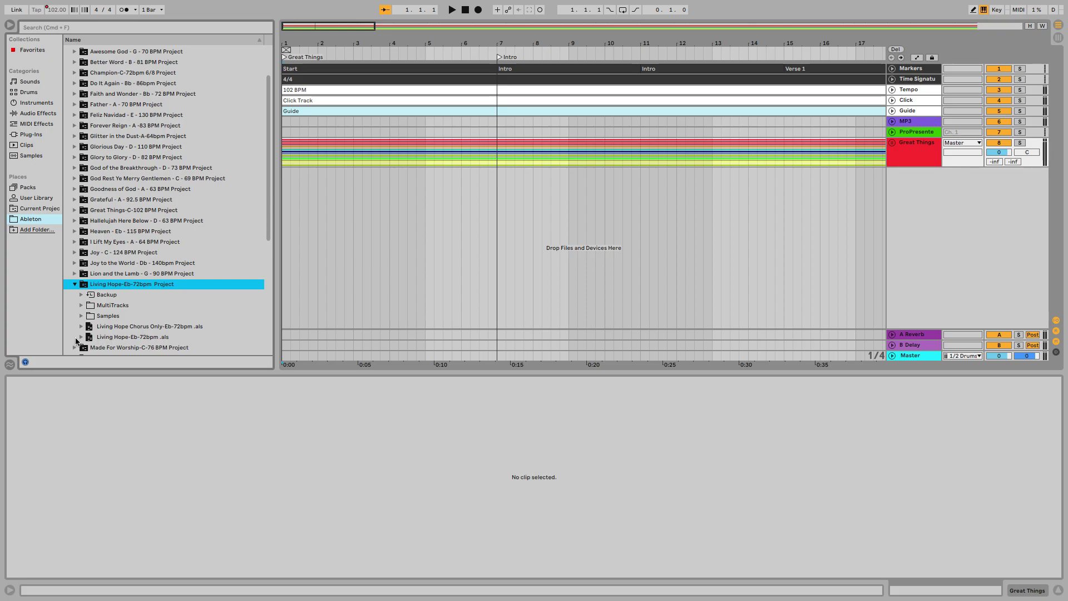
left_click_drag(100, 337, 288, 258)
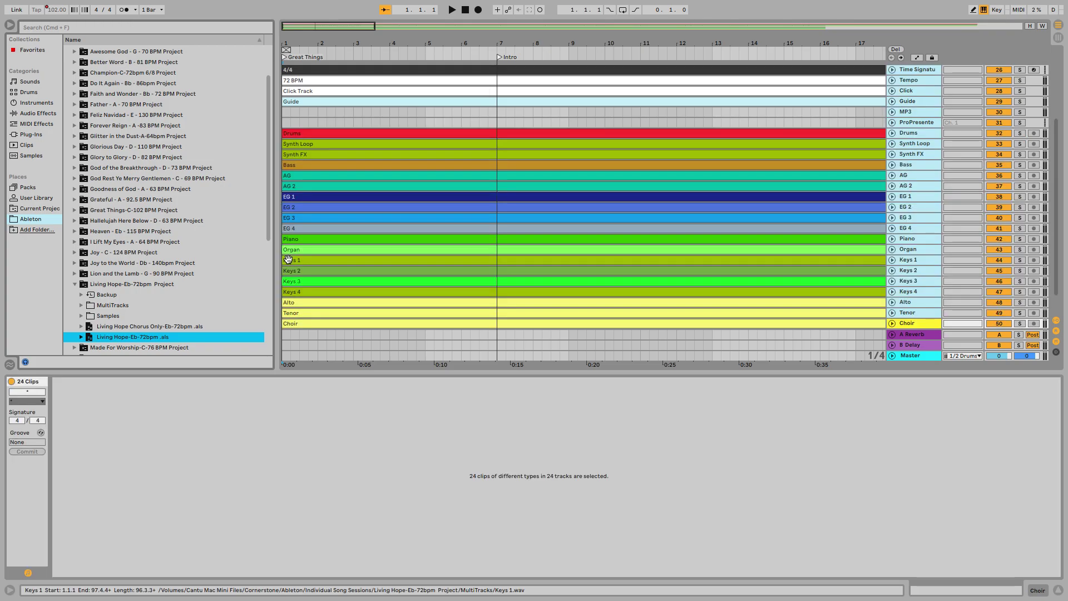
Step: Select all imported Living Hope clips, from the Markers track down to Choir, and cut them from the start of the arrangement
scroll(295, 222, "up", 5)
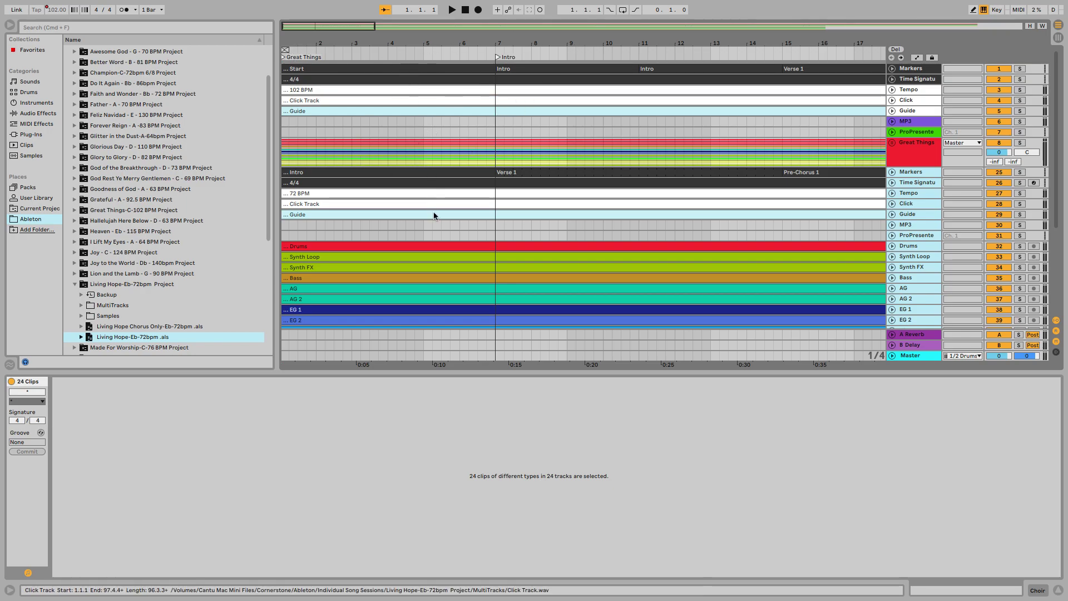
left_click(292, 174)
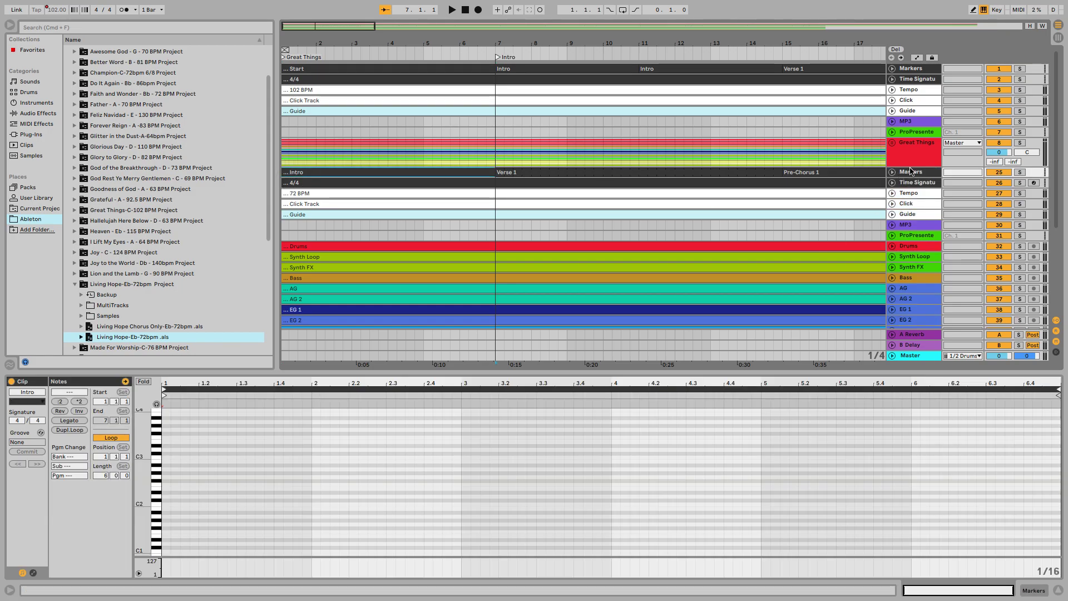
scroll(317, 191, "down", 10)
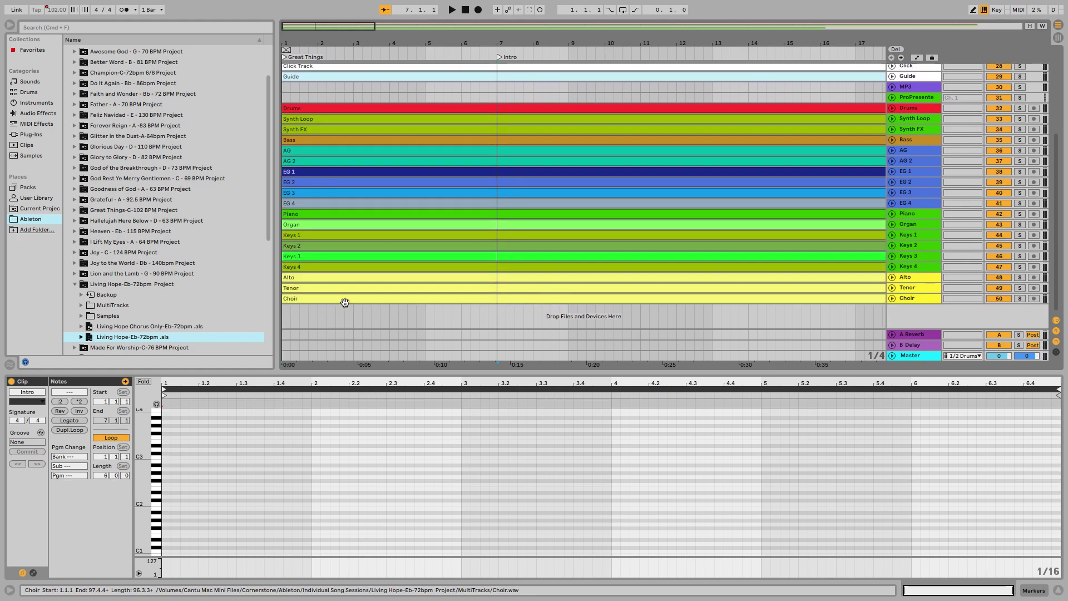
key("super+a")
right_click(366, 234)
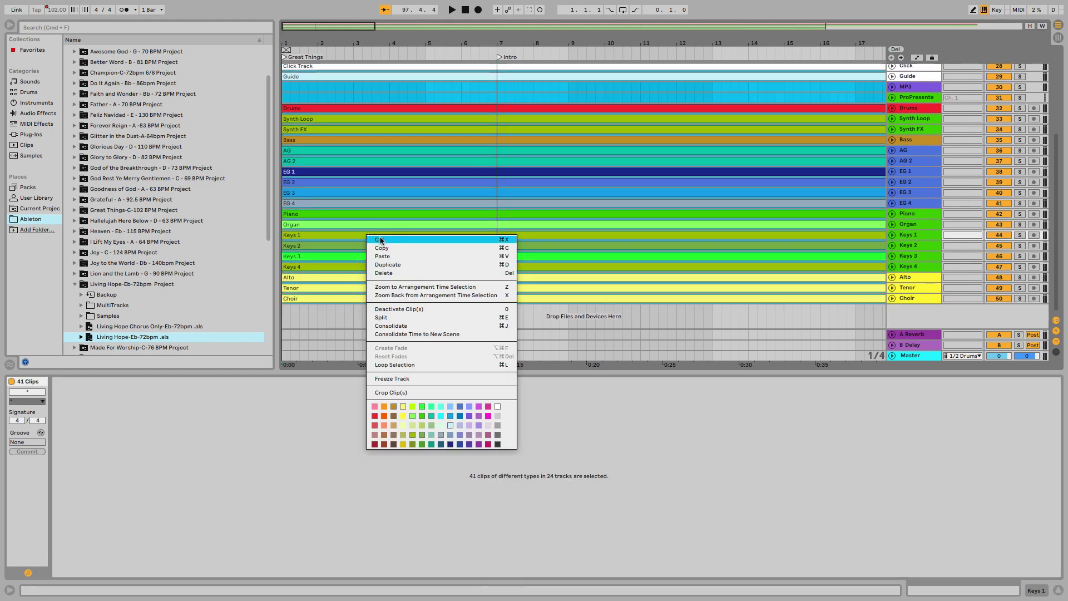
left_click(381, 240)
Step: Add a locator named Living Hope at bar 126, just after the end of Great Things
scroll(380, 242, "up", 10)
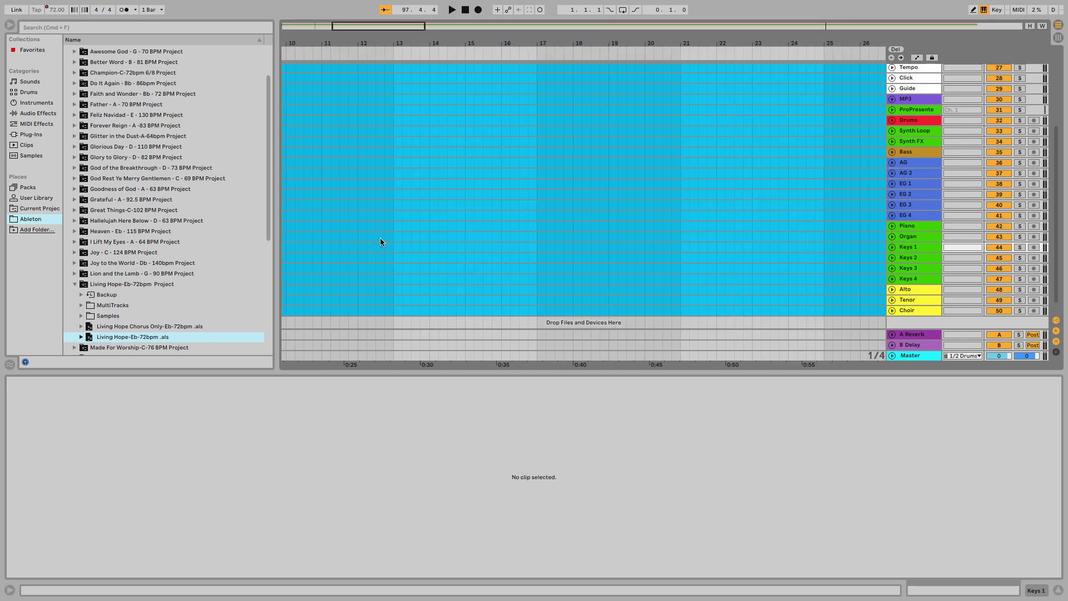
scroll(381, 242, "right", 10)
scroll(380, 242, "right", 20)
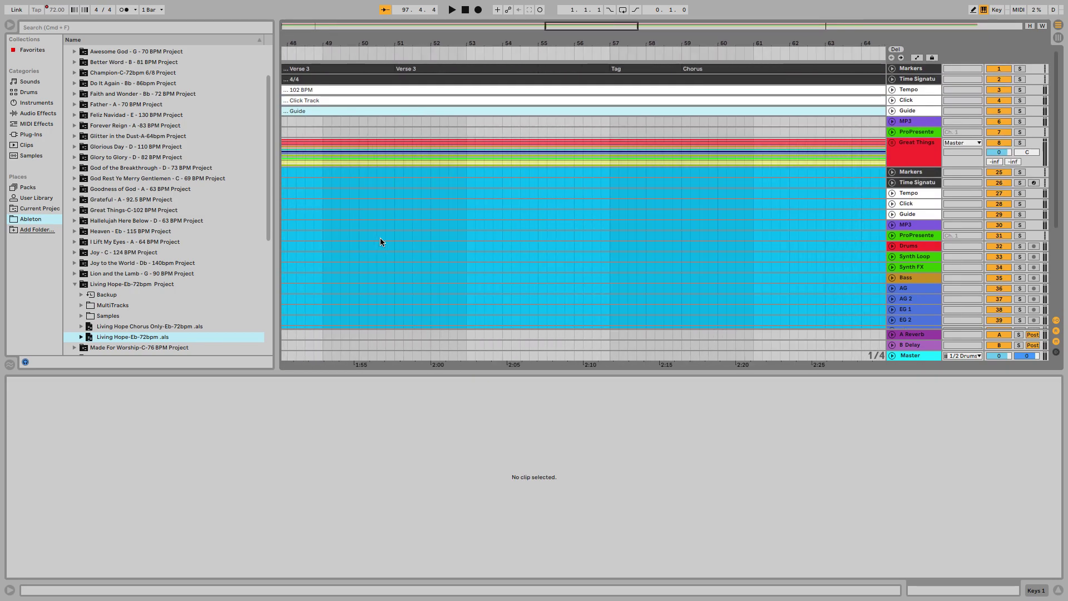
key("super+v")
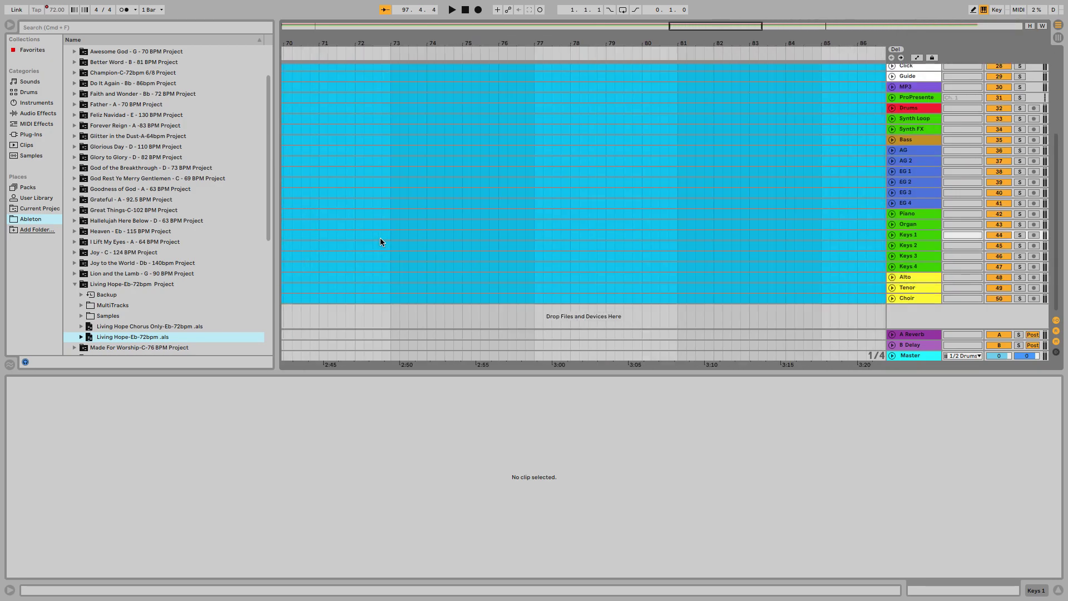
scroll(379, 240, "right", 10)
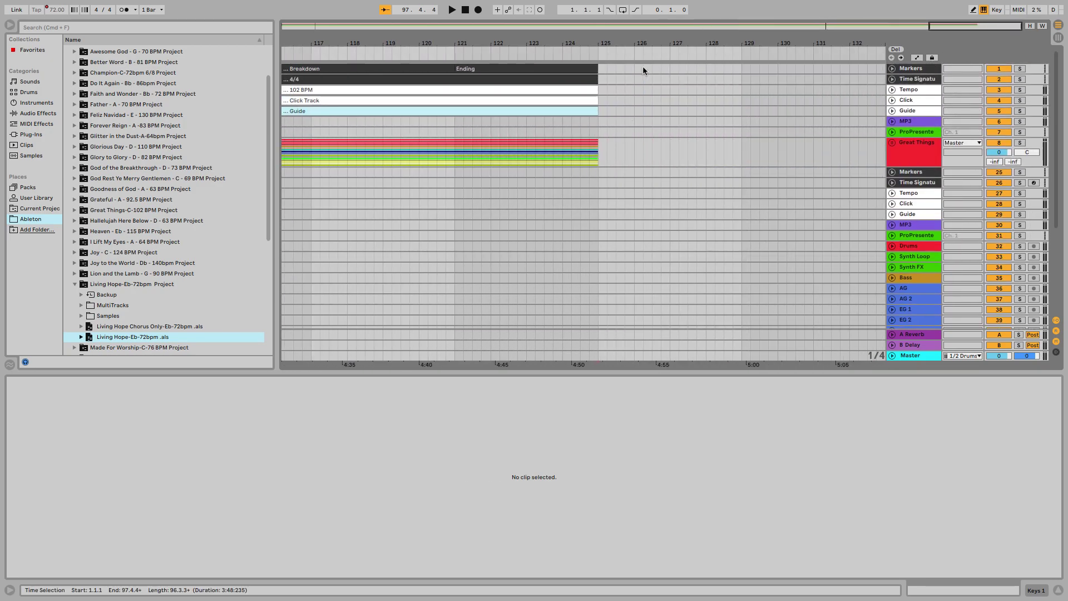
right_click(637, 56)
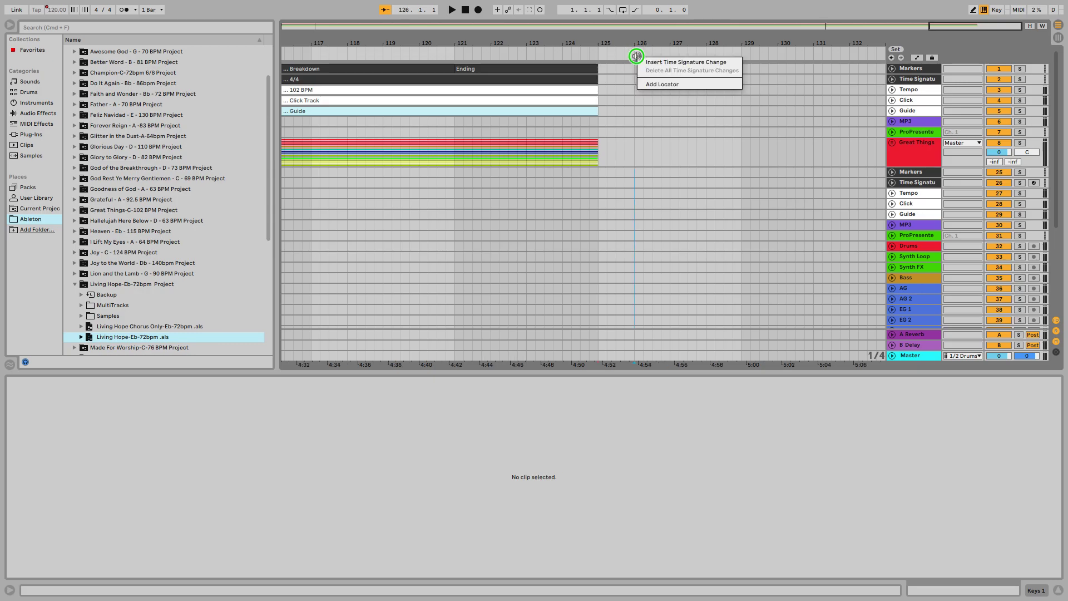
left_click(644, 83)
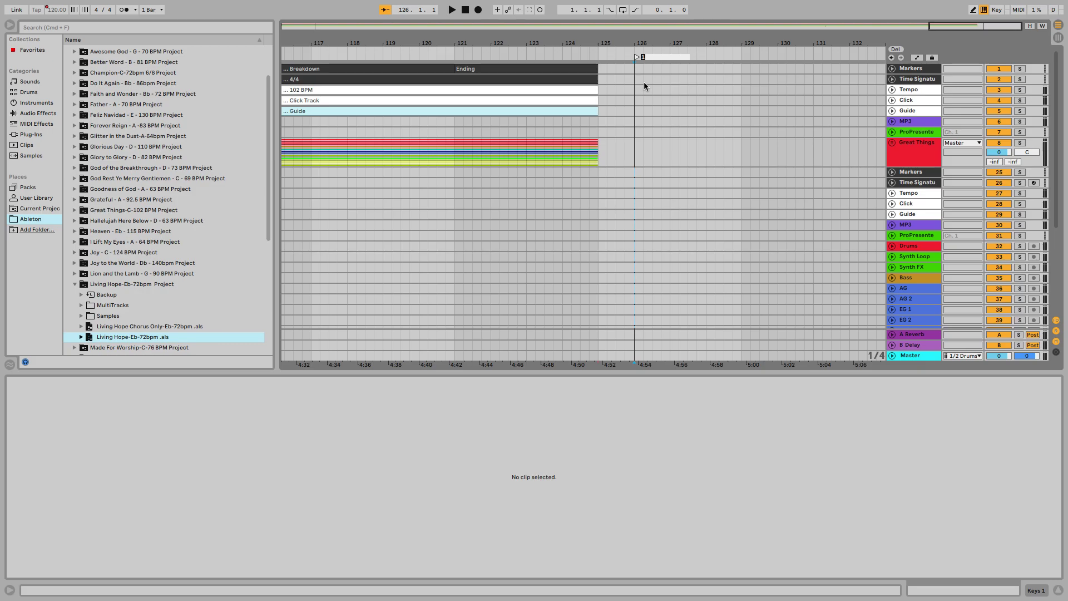
type("Living Hope")
key("Return")
mouse_move(637, 59)
left_mouse_down()
mouse_move(670, 61)
mouse_move(621, 50)
mouse_move(639, 59)
left_mouse_up()
Step: Paste the cut Living Hope clips at the bar 126 locator, starting on the imported Markers track
right_click(637, 173)
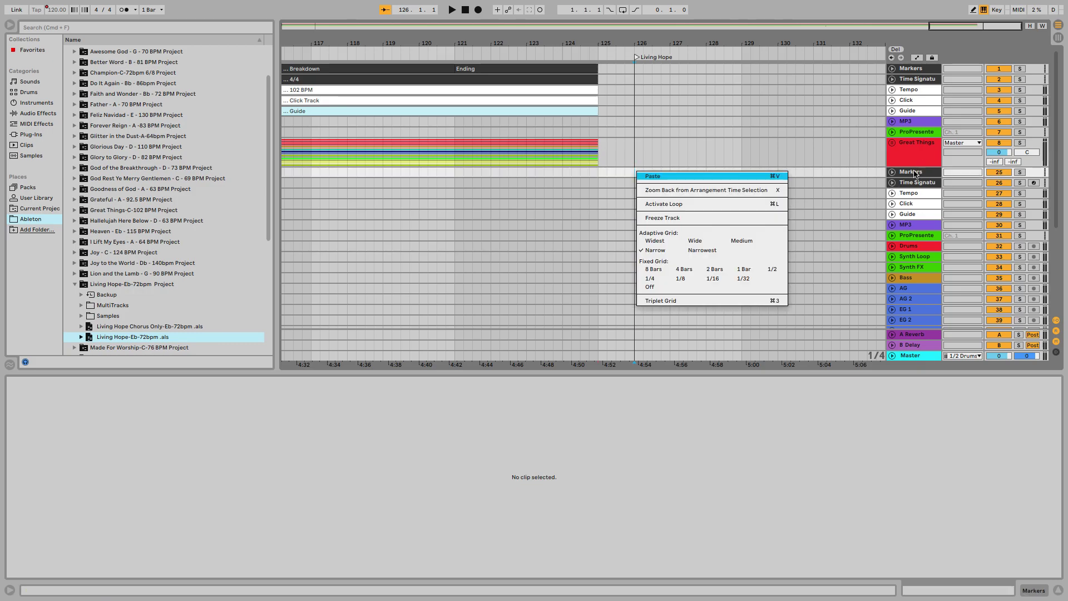
left_click(674, 176)
scroll(682, 229, "down", 3)
scroll(682, 229, "up", 3)
scroll(682, 229, "right", 3)
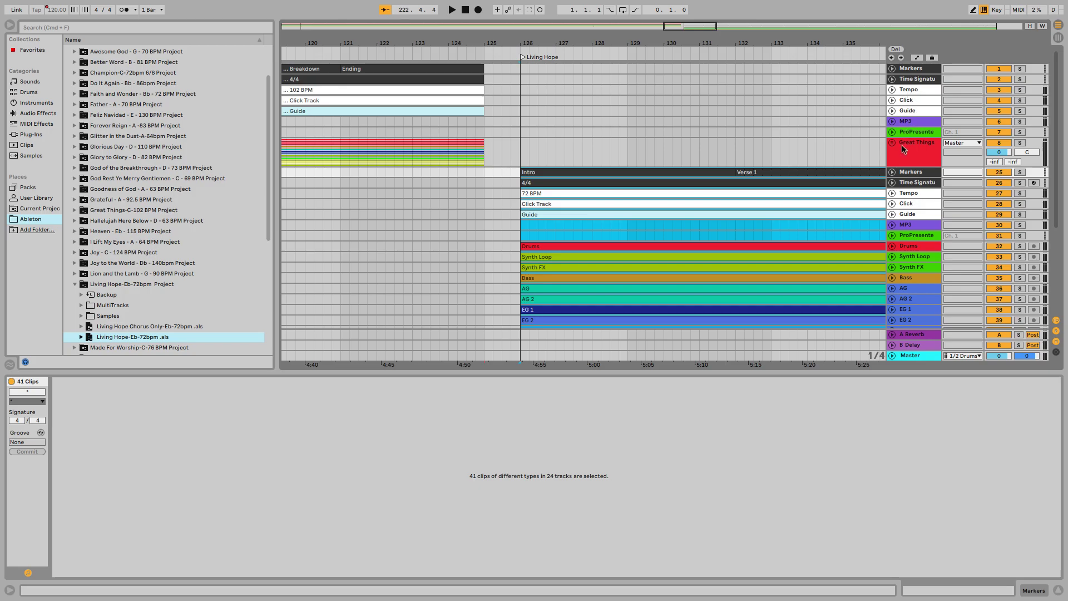
Step: Move Living Hope's Markers, Time Signature, Tempo, Click and Guide clips onto the session's matching main tracks at bar 126
left_click(527, 174)
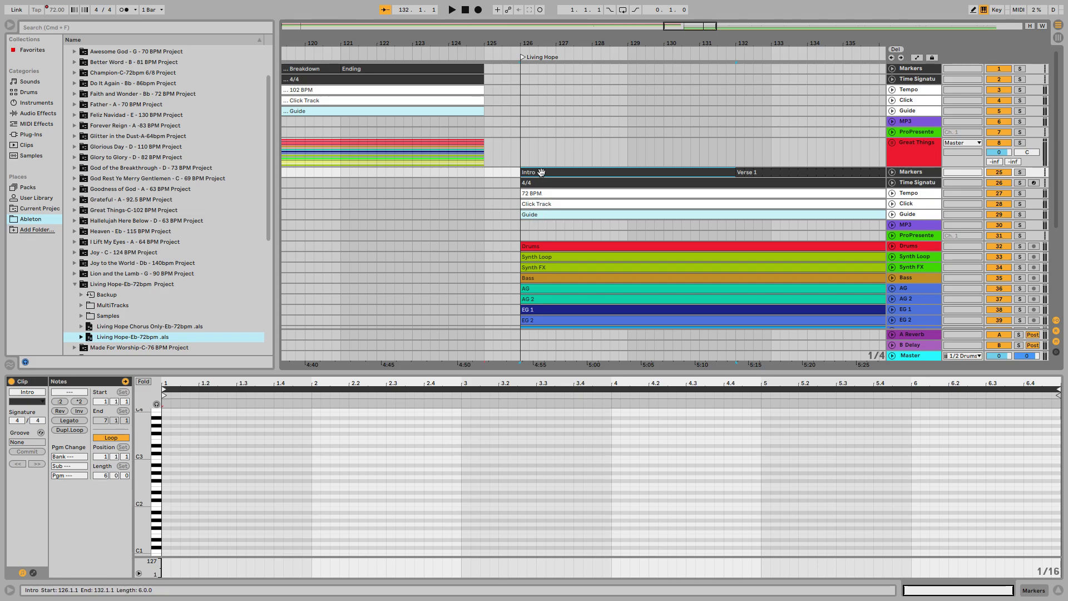
left_click(535, 211, "shift")
right_click(533, 214)
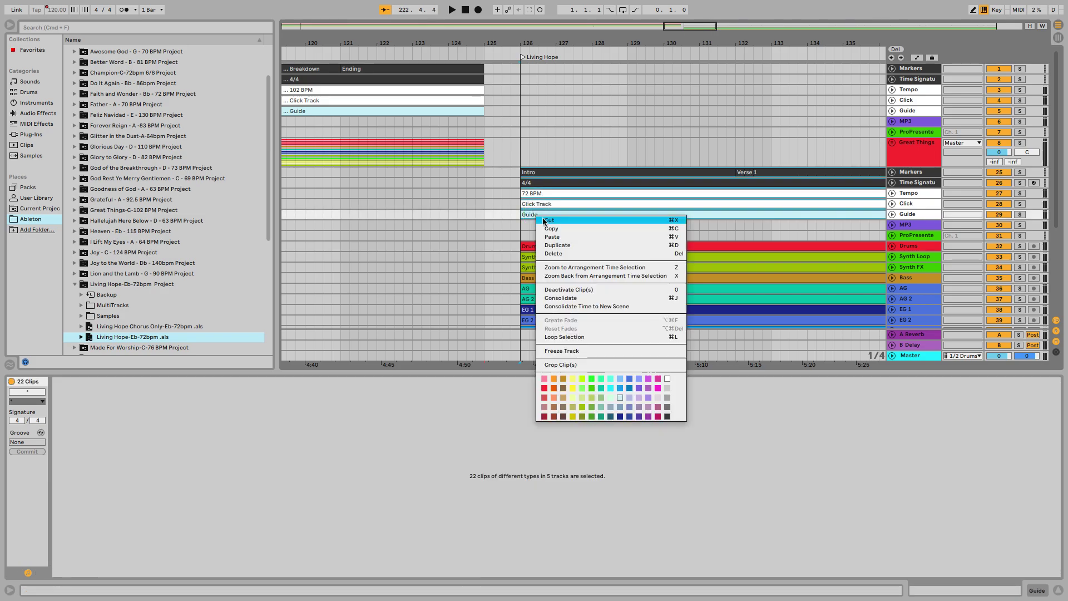
left_click(545, 220)
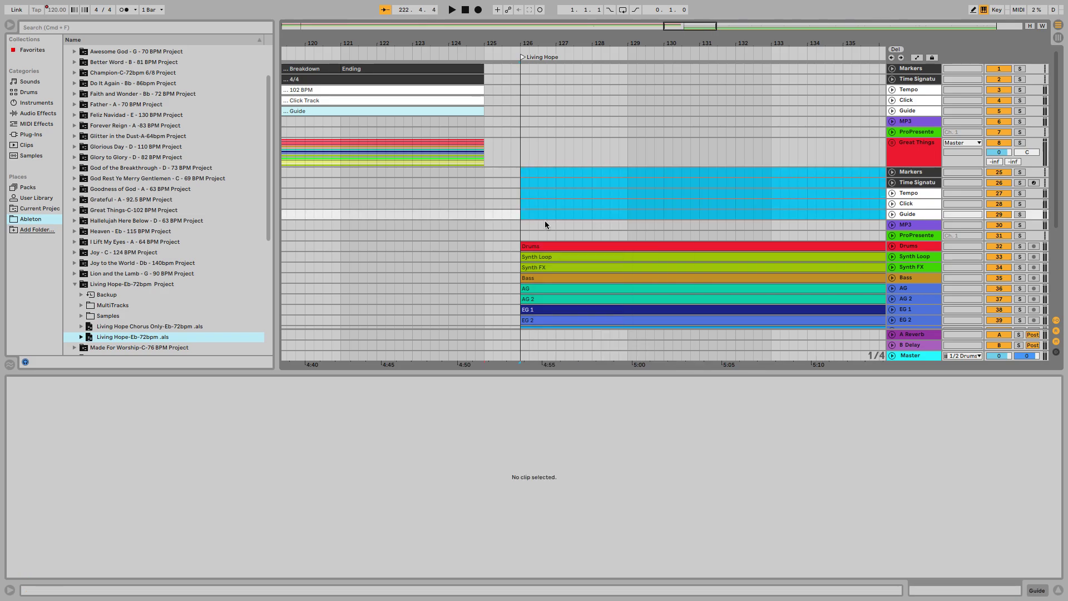
left_click(521, 66)
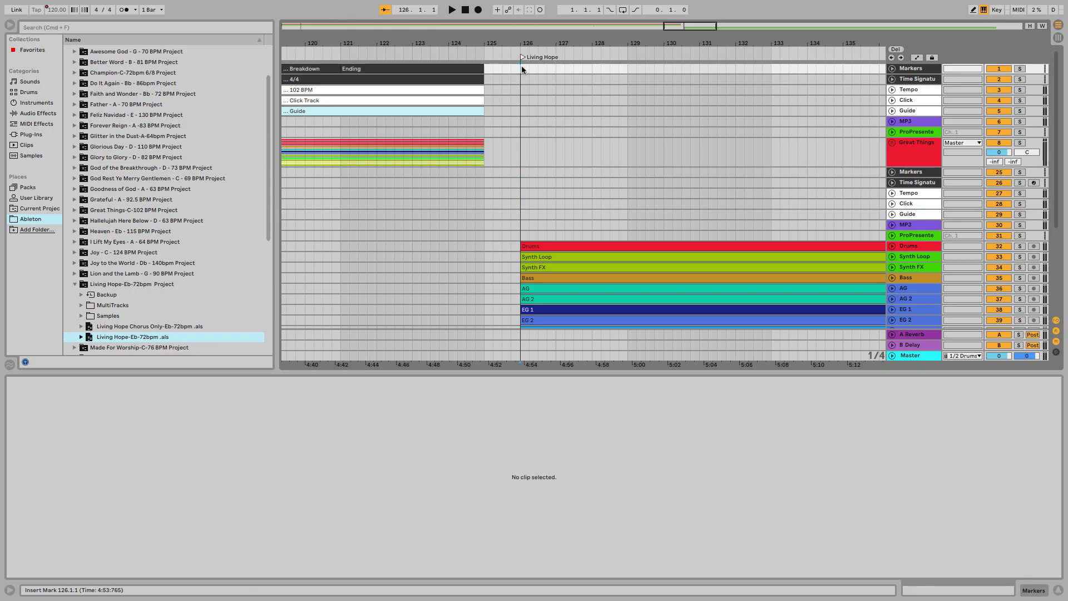
right_click(522, 66)
left_click(531, 73)
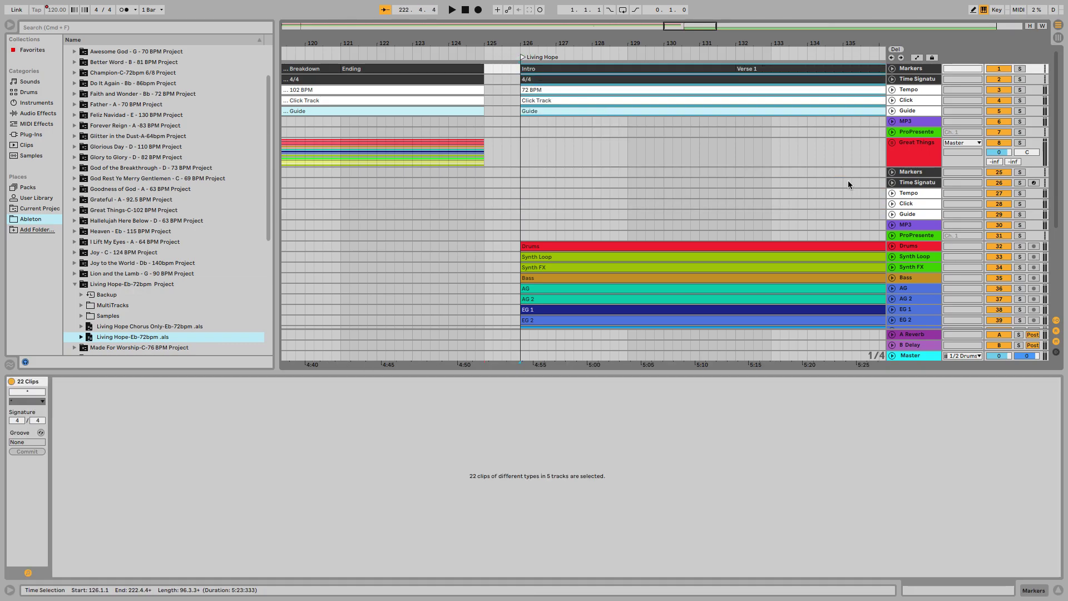
Step: Delete the emptied duplicate Living Hope tracks from Markers through ProPresenter Lyrics
left_click(914, 173)
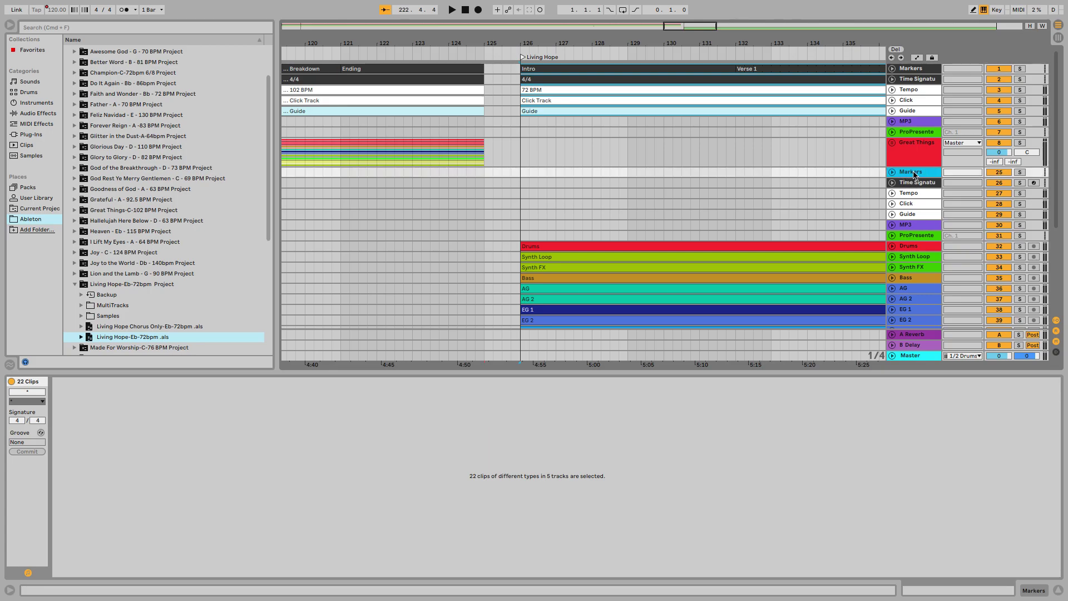
left_click(911, 238, "shift")
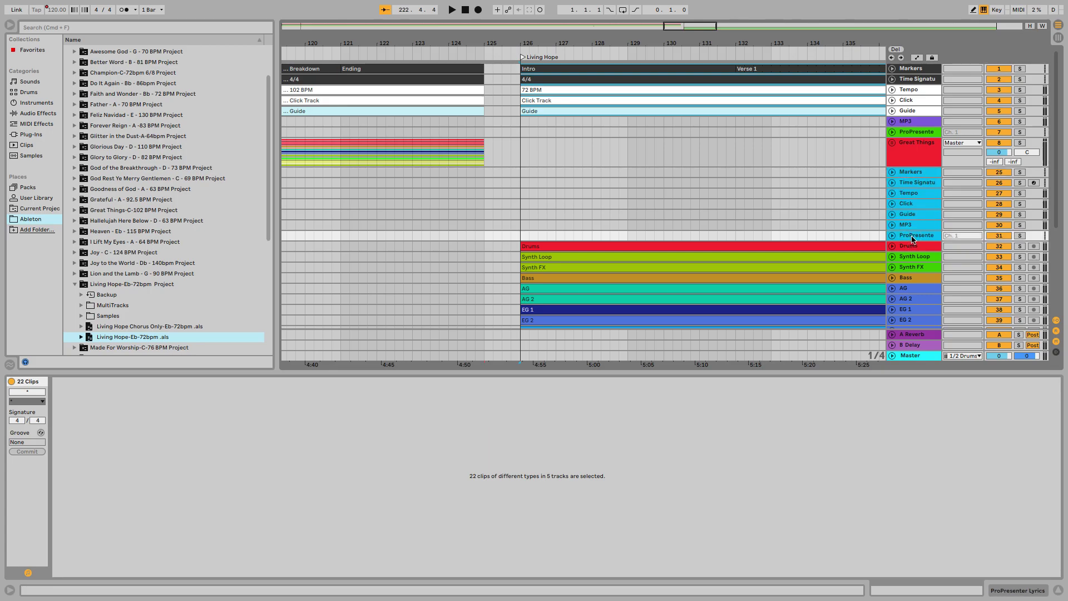
key("Delete")
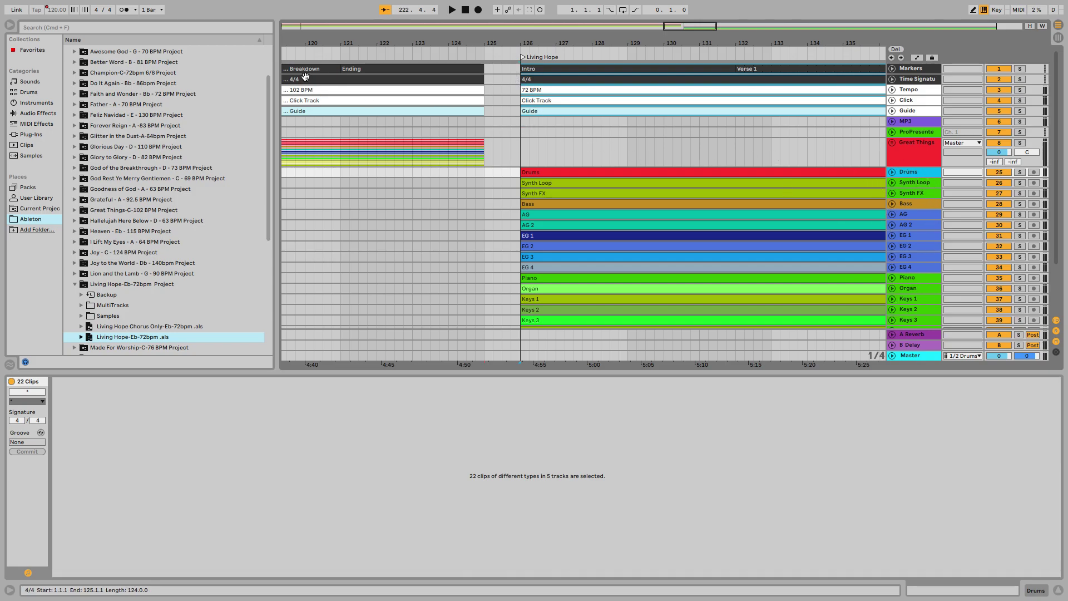
Step: Review the ending of Great Things and its gap before the Living Hope locator at bar 126
scroll(473, 89, "up", 3)
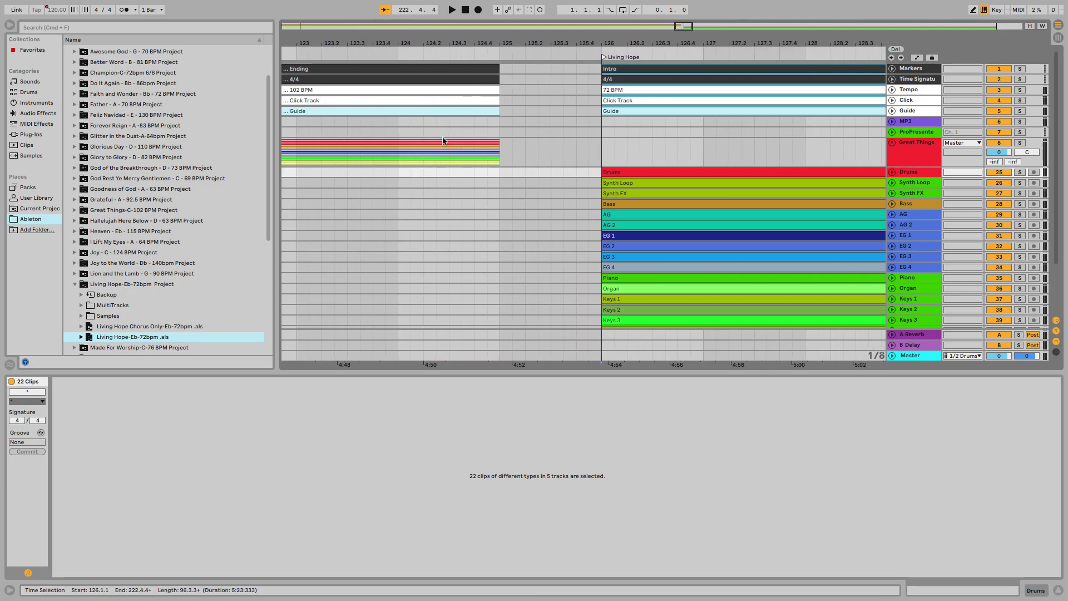
scroll(443, 141, "left", 5)
scroll(442, 135, "left", 5)
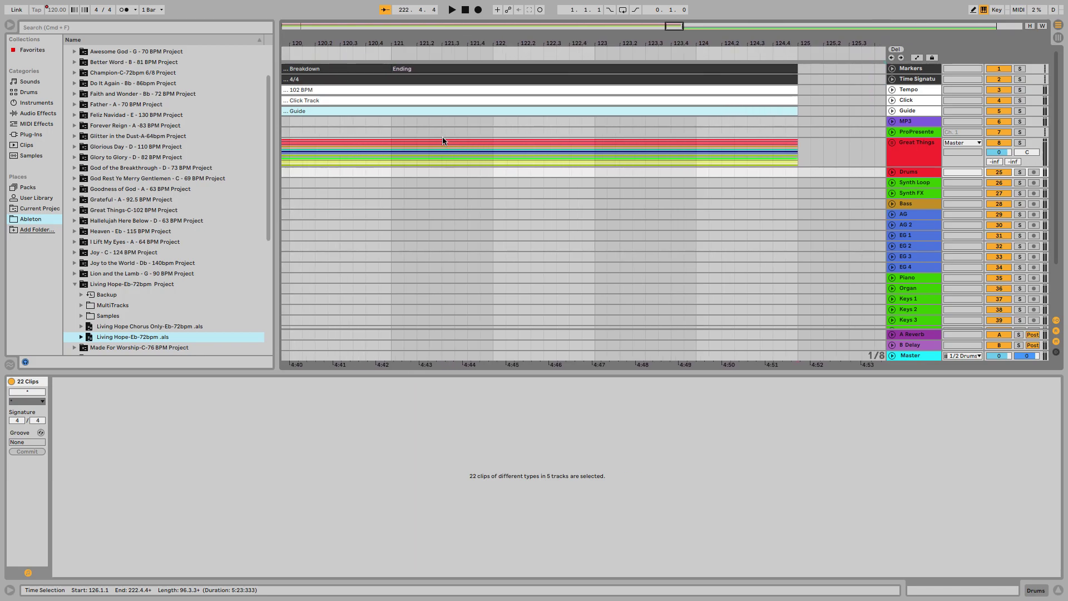
scroll(406, 135, "left", 5)
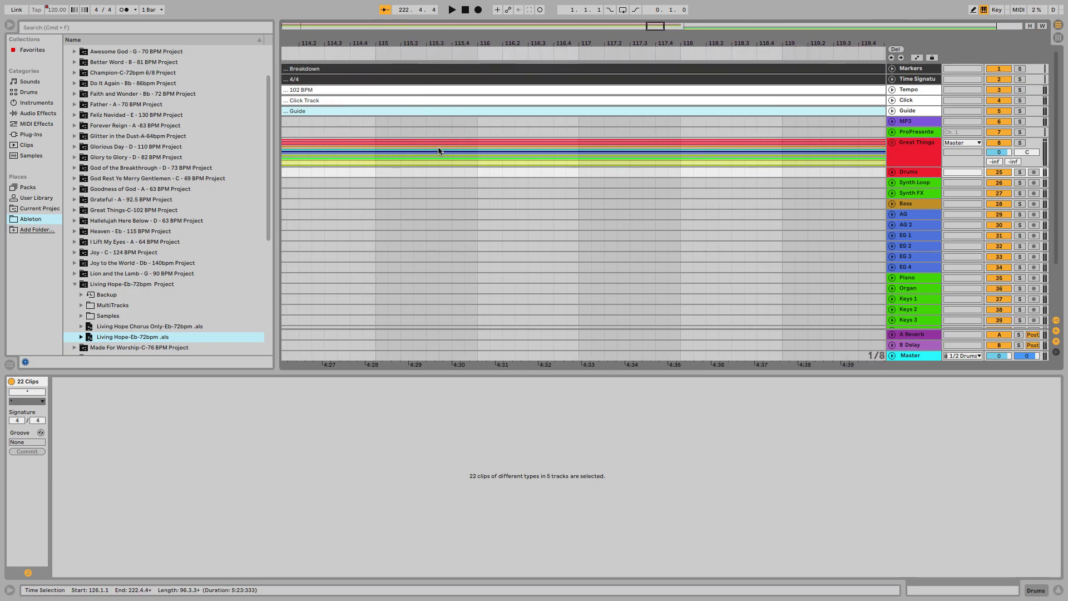
left_click_drag(654, 28, 654, 10)
scroll(494, 100, "left", 2)
scroll(494, 101, "left", 3)
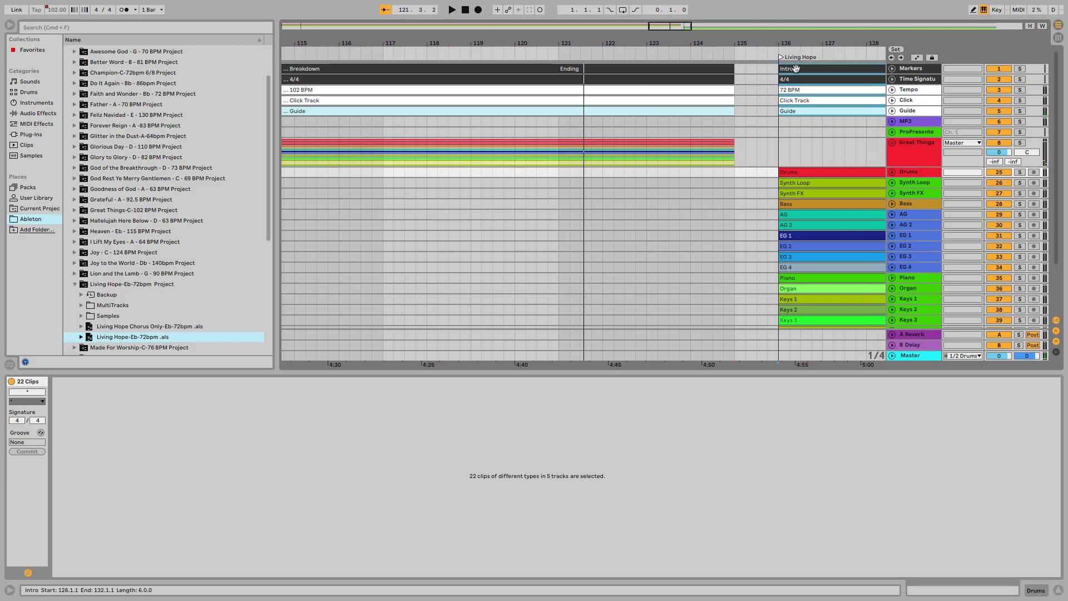
scroll(785, 77, "right", 8)
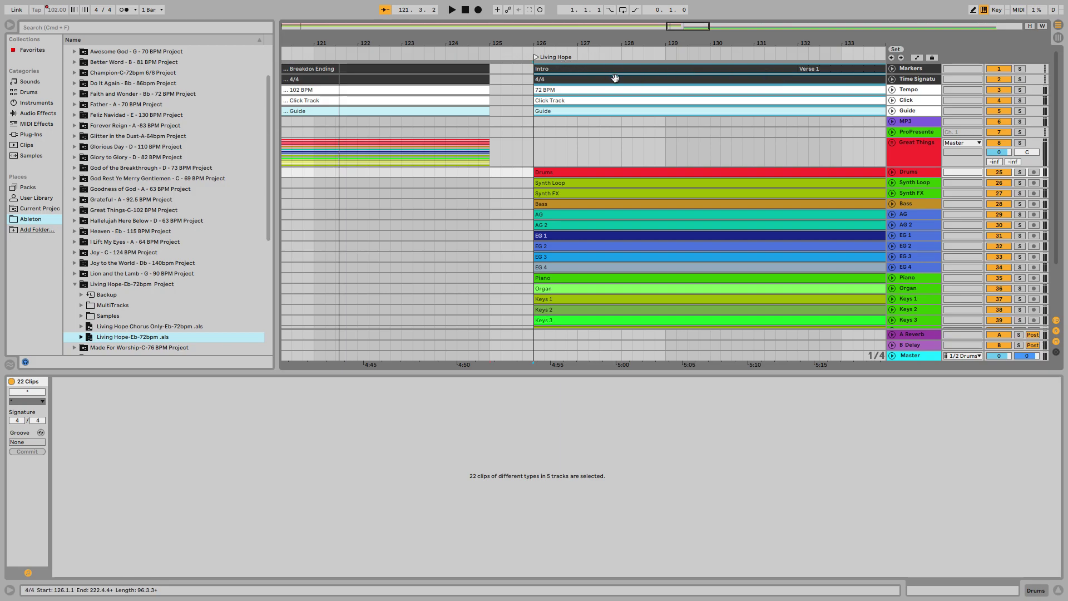
scroll(587, 83, "left", 5)
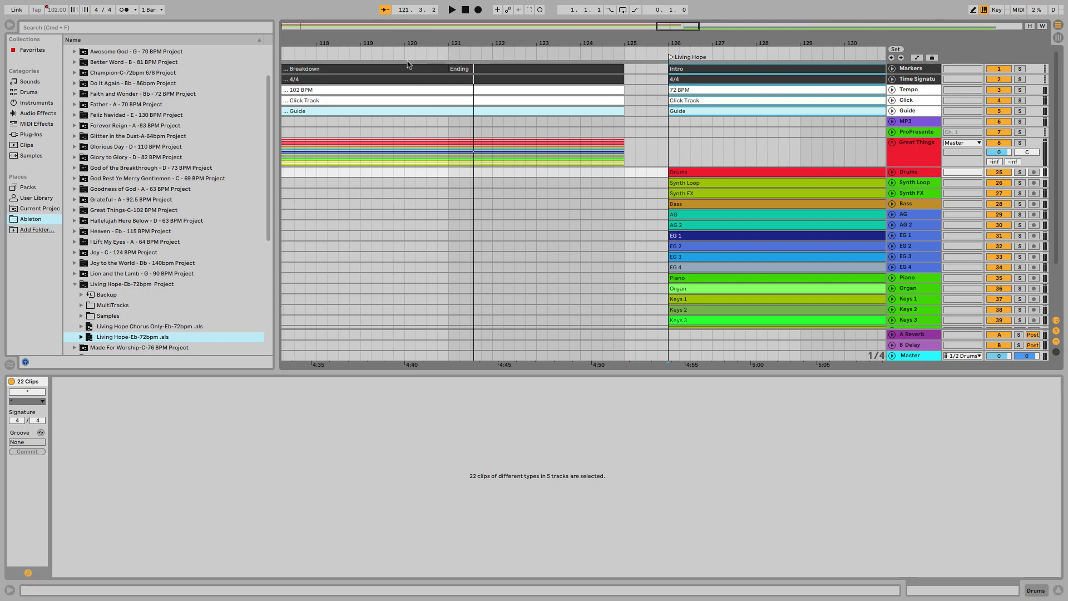
Step: Select every Living Hope clip from Markers through Choir and try to move them together to bar 120, overlapping the Great Things ending
left_click(701, 68)
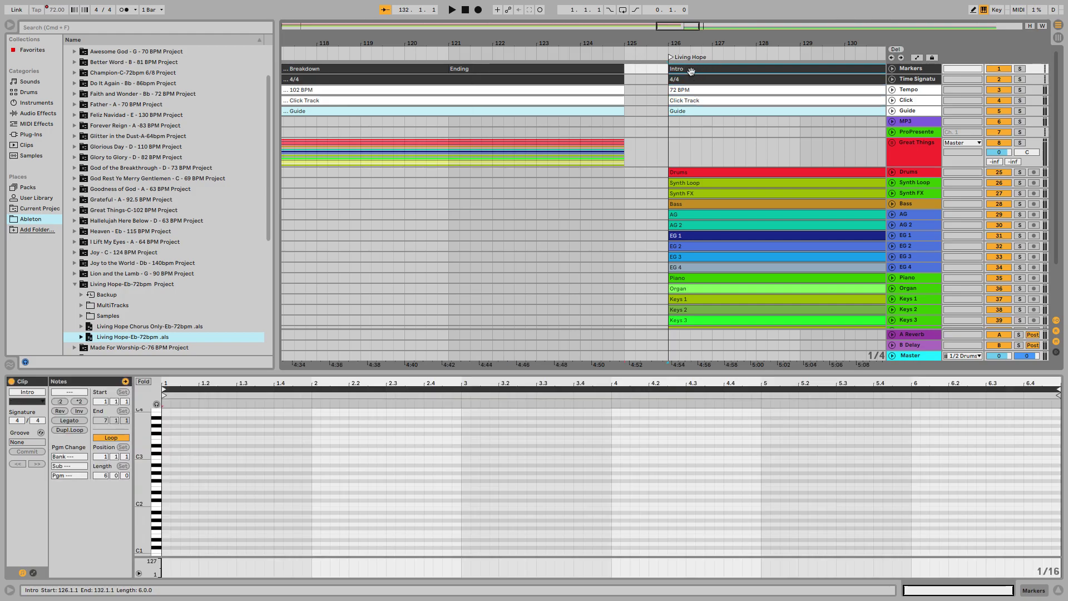
scroll(686, 69, "down", 3)
scroll(680, 115, "down", 3)
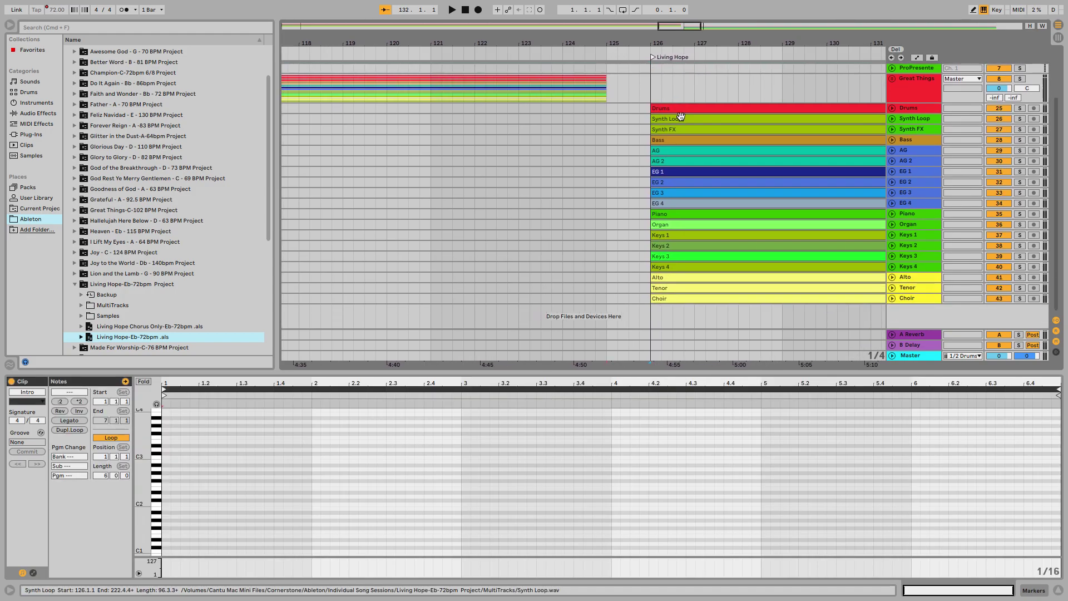
key("super+a")
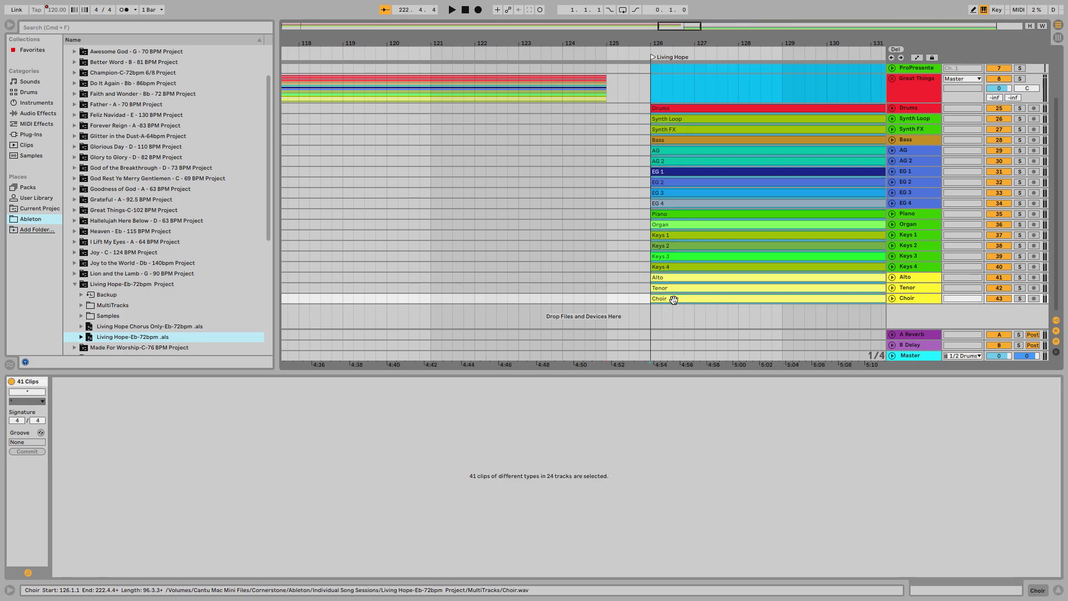
scroll(673, 298, "up", 3)
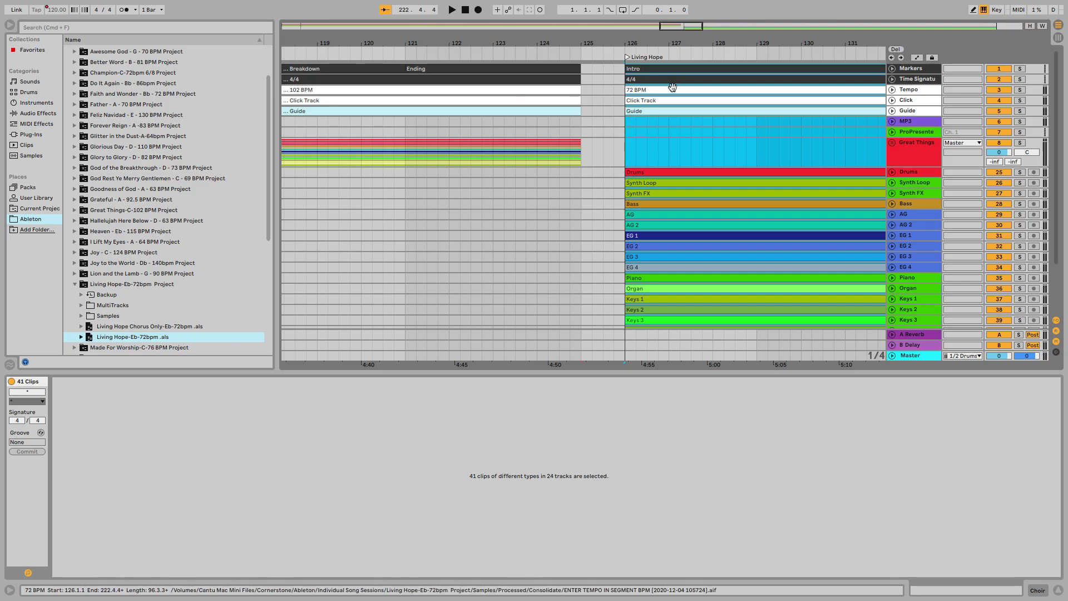
mouse_move(655, 66)
left_mouse_down()
mouse_move(537, 53)
mouse_move(436, 59)
mouse_move(383, 80)
mouse_move(411, 81)
left_mouse_up()
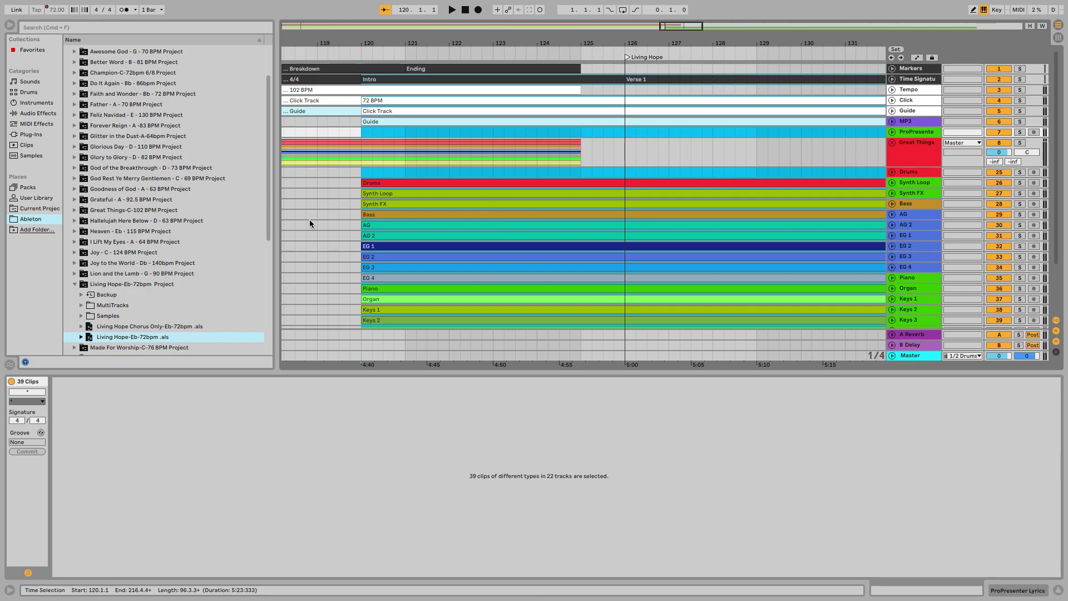
Step: Play the overlap from the Great Things Breakdown into the Living Hope intro, switching the metronome on and off again
scroll(356, 173, "left", 2)
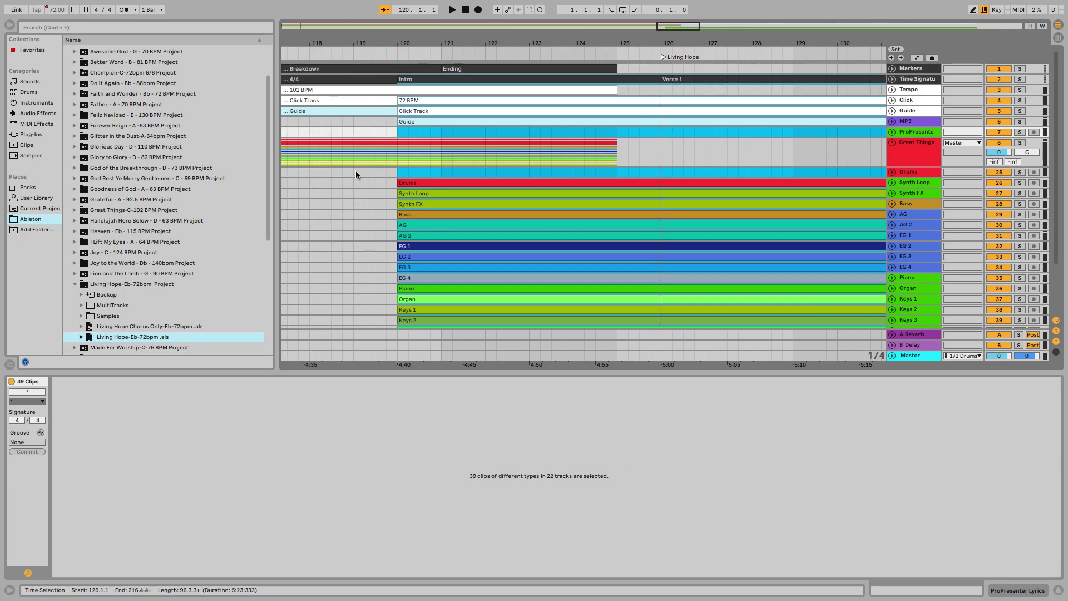
scroll(356, 171, "left", 10)
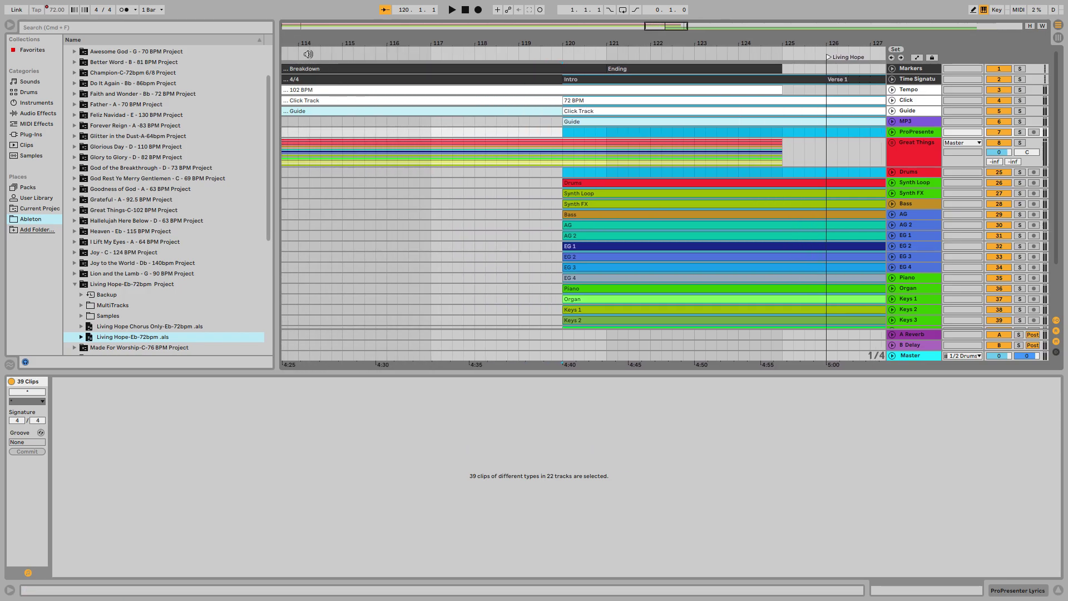
scroll(372, 153, "left", 15)
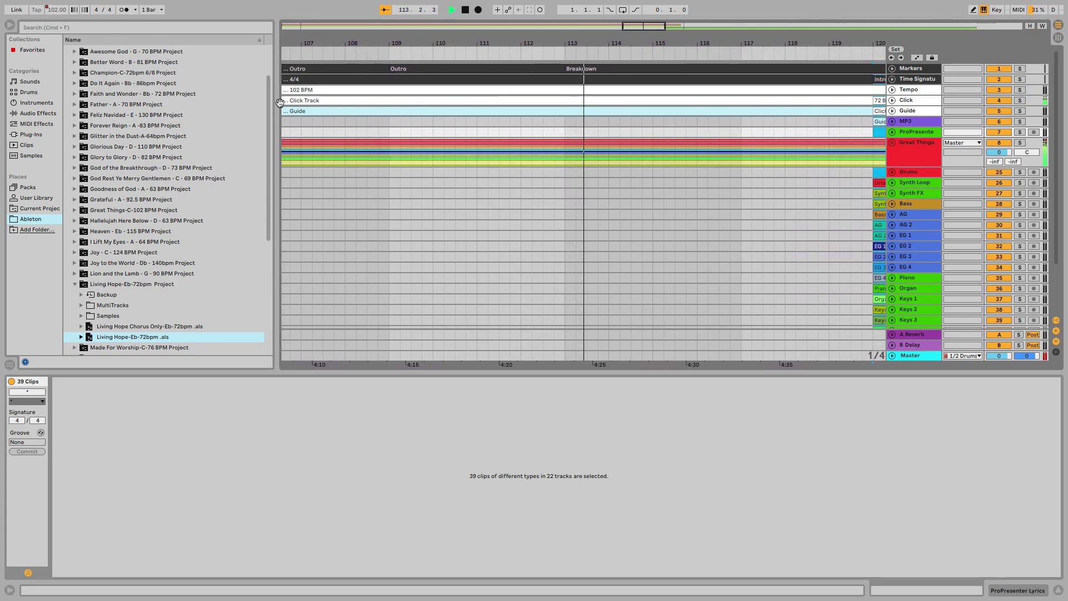
scroll(810, 119, "right", 5)
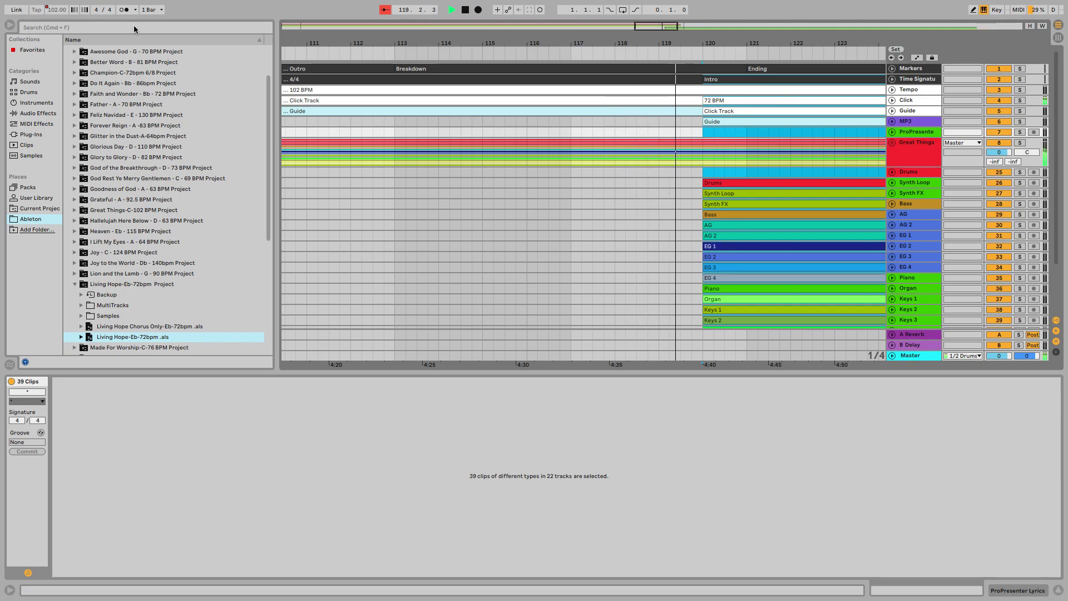
left_click(123, 12)
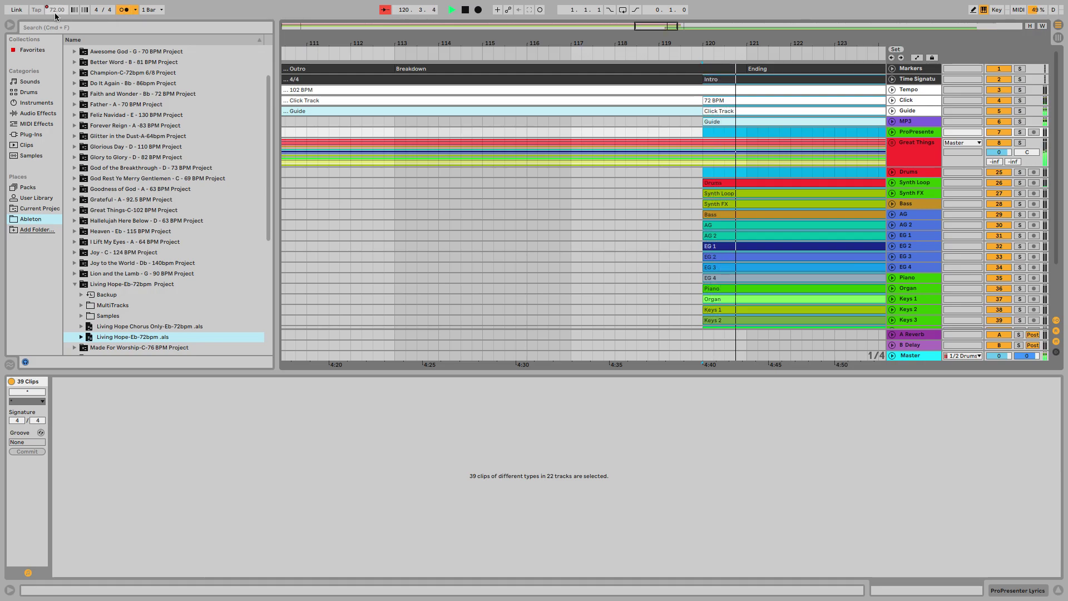
left_click(124, 10)
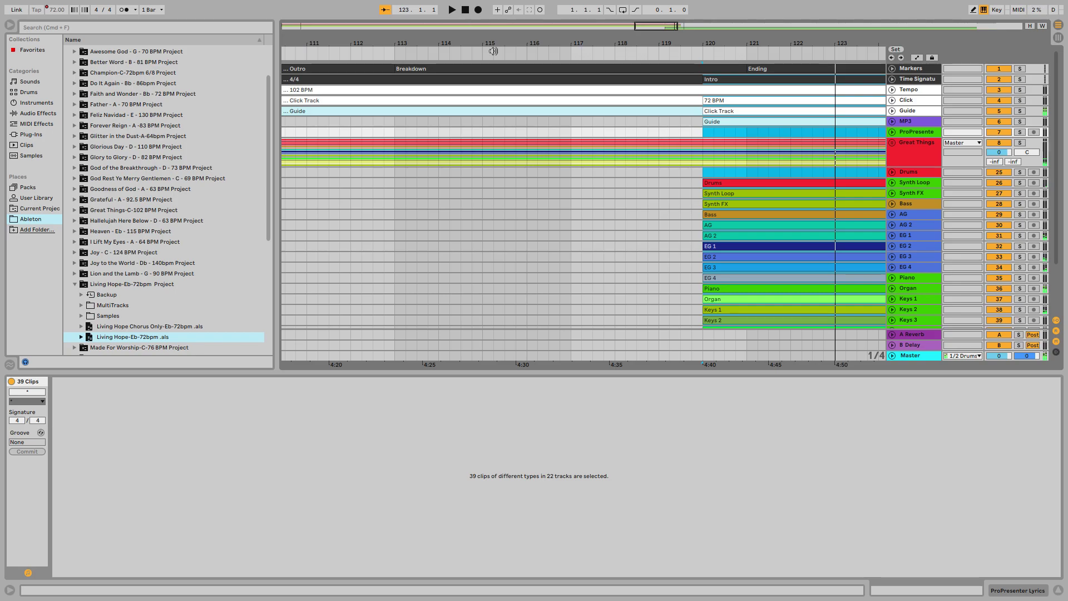
Step: Mute the Click and Guide tracks and listen to the transition again from about bar 113
left_click(999, 101)
left_click(1000, 111)
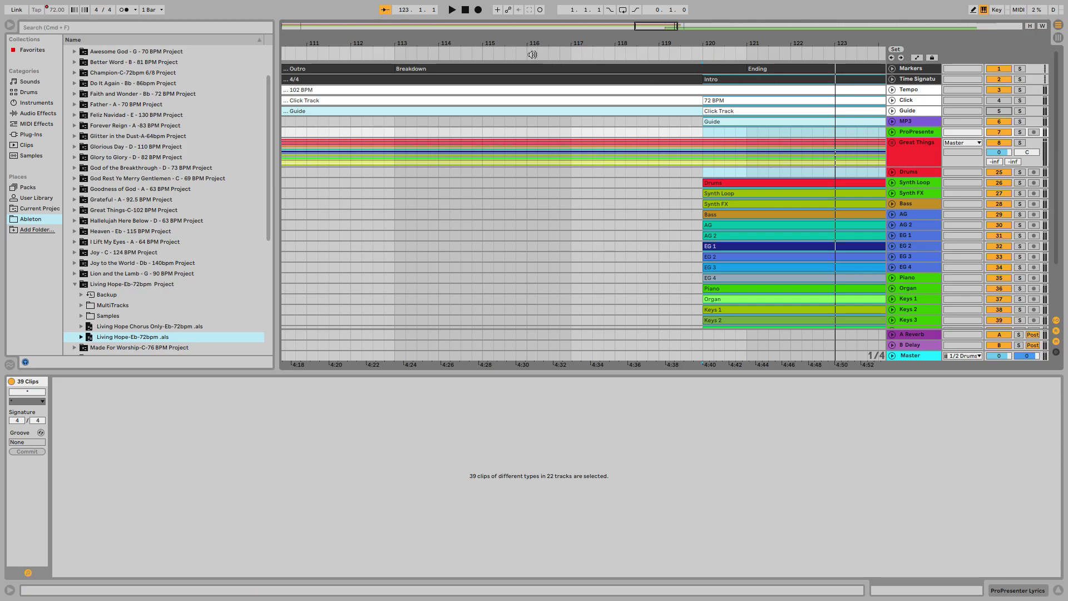
left_click(392, 50)
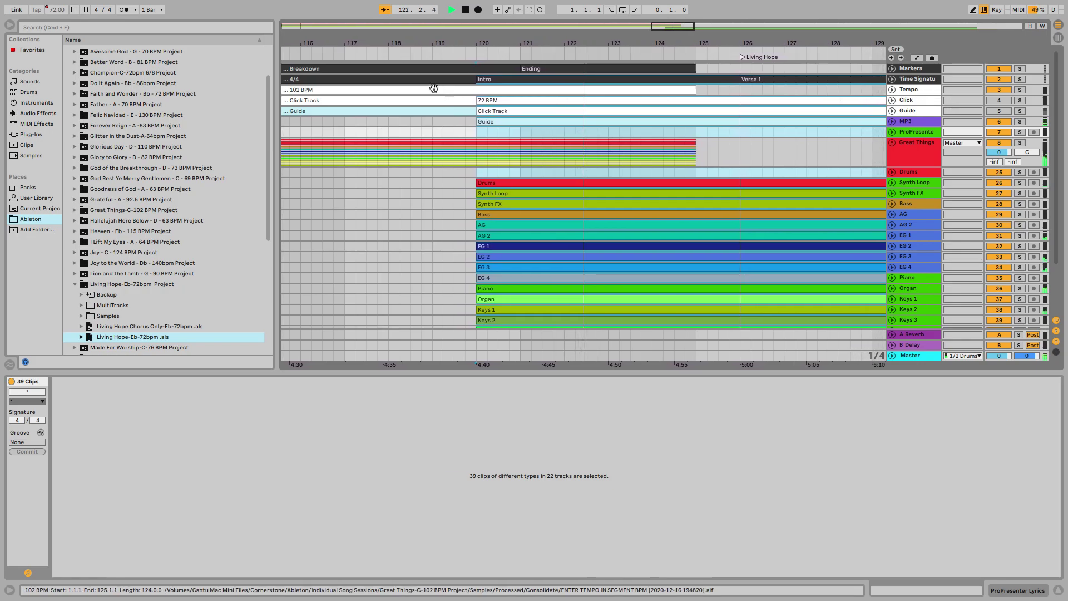
left_click(466, 10)
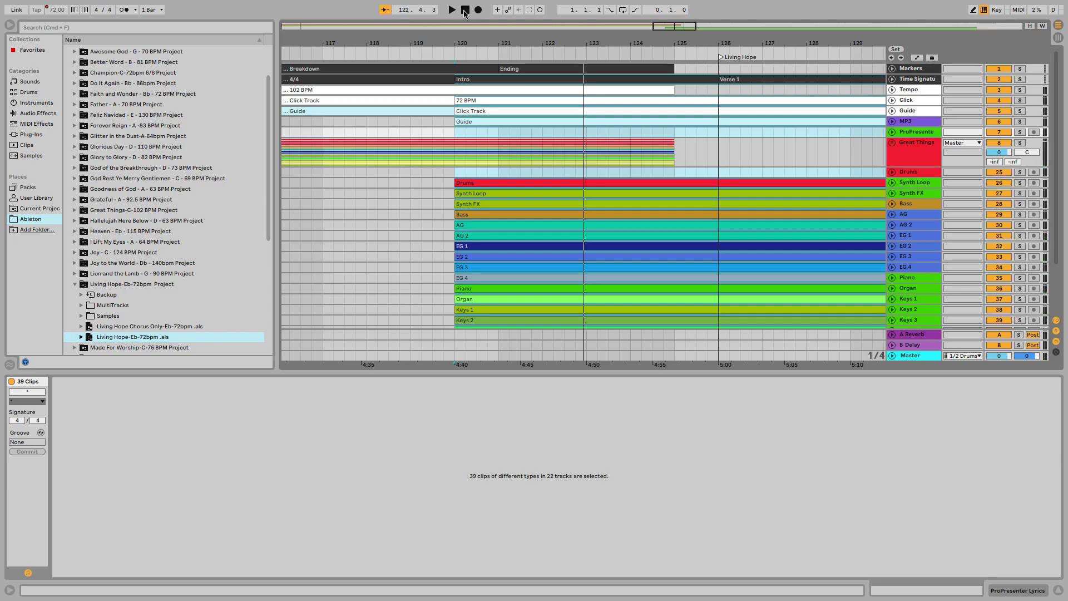
Step: Undo the misaligned clip move, then move the Living Hope clips to bar 120 while keeping each clip on its own track
key("super+z")
key("super+z")
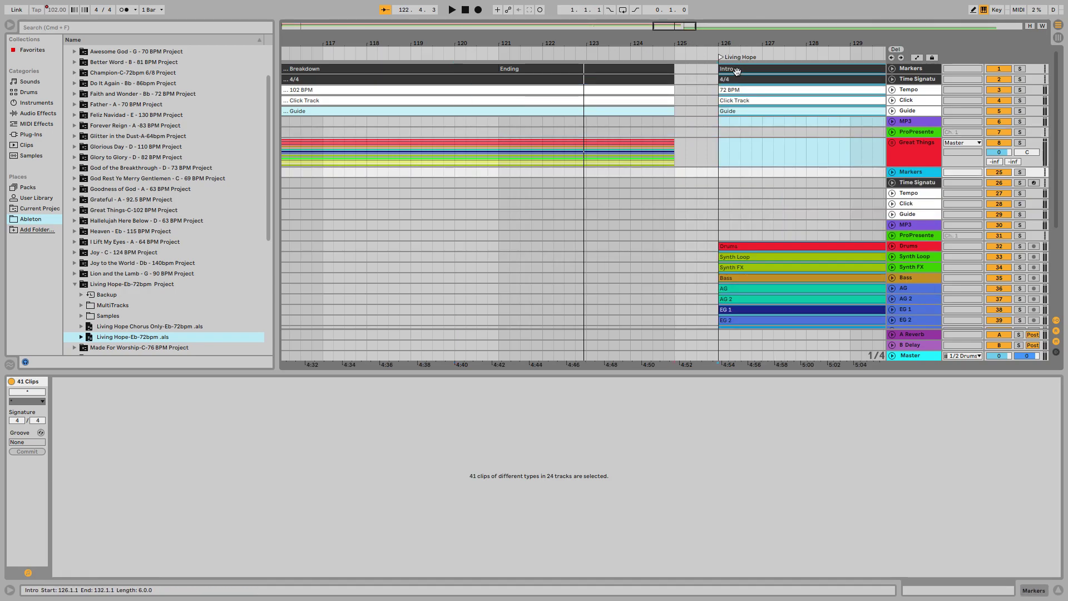
scroll(737, 71, "right", 1)
left_click(737, 71)
left_click_drag(737, 71, 471, 69)
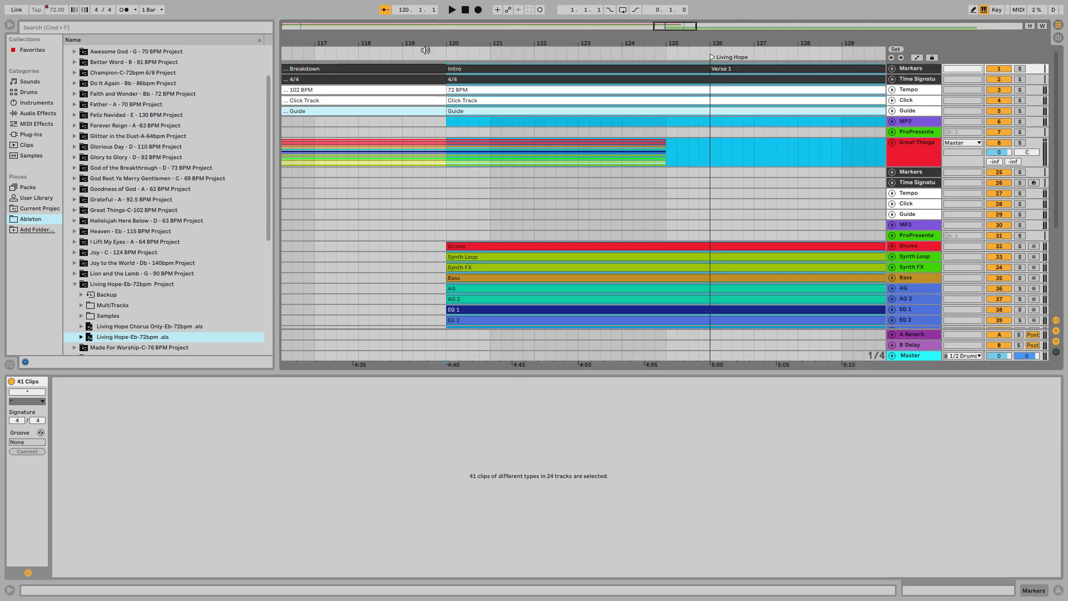
Step: Listen to the overlapping transition into Living Hope from about bar 119 with the Click and Guide tracks muted
left_click(1000, 103)
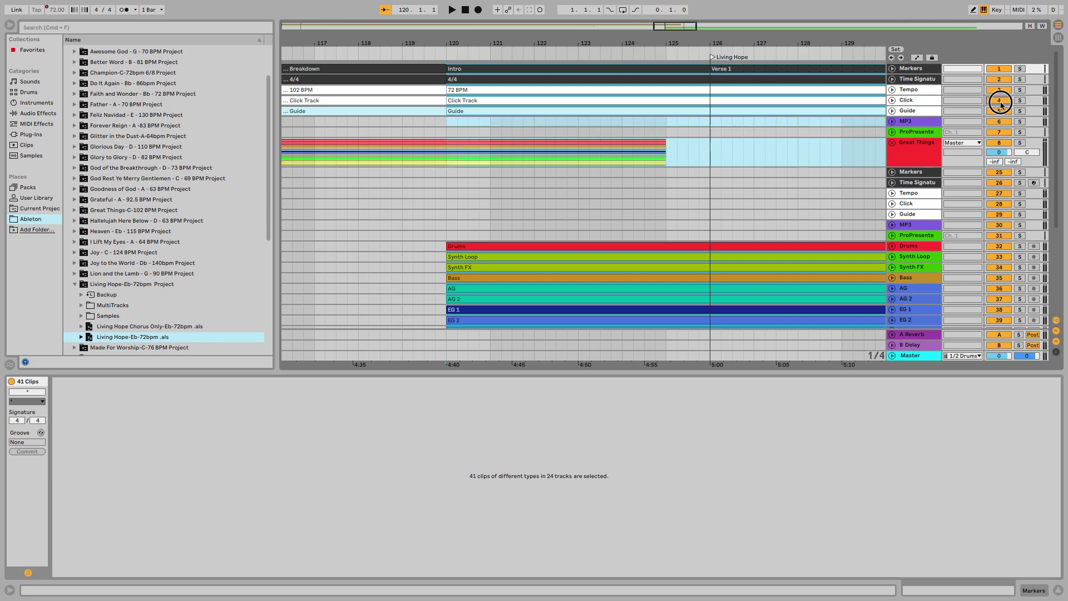
left_click(393, 52)
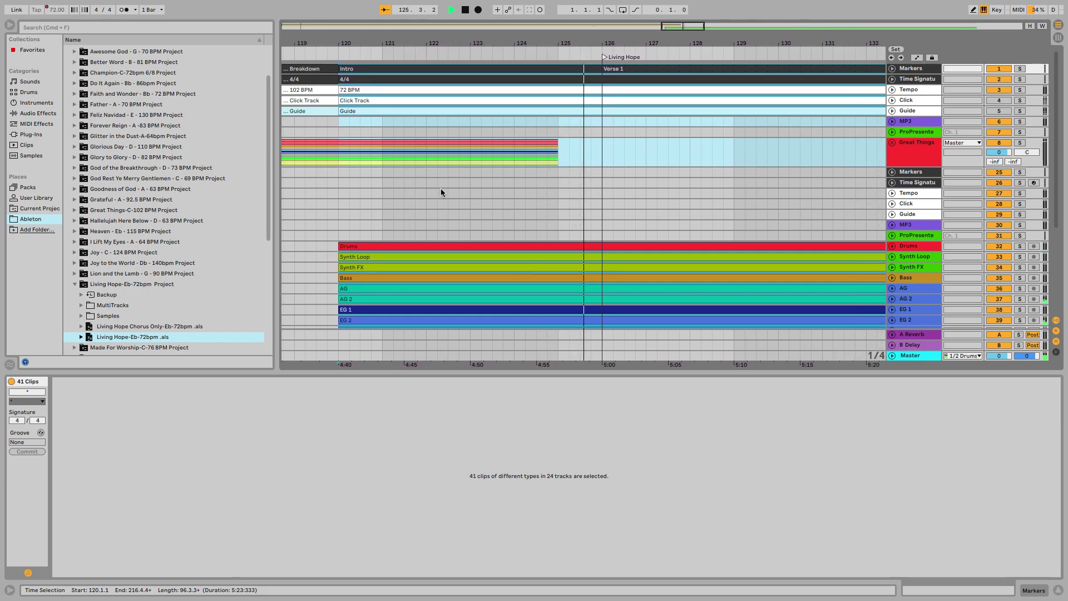
key("space")
key("space")
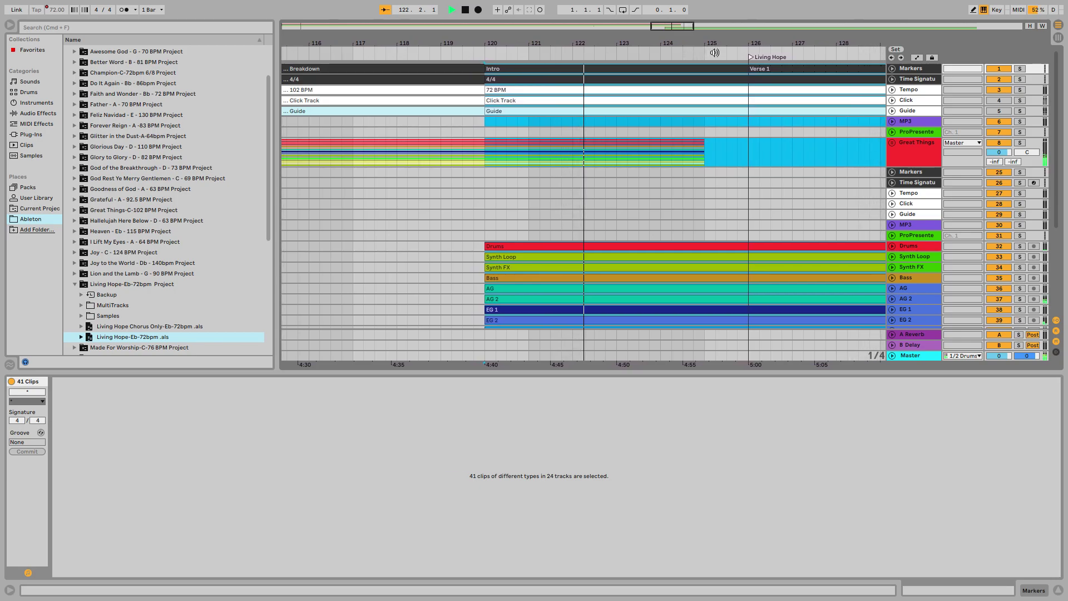
key("space")
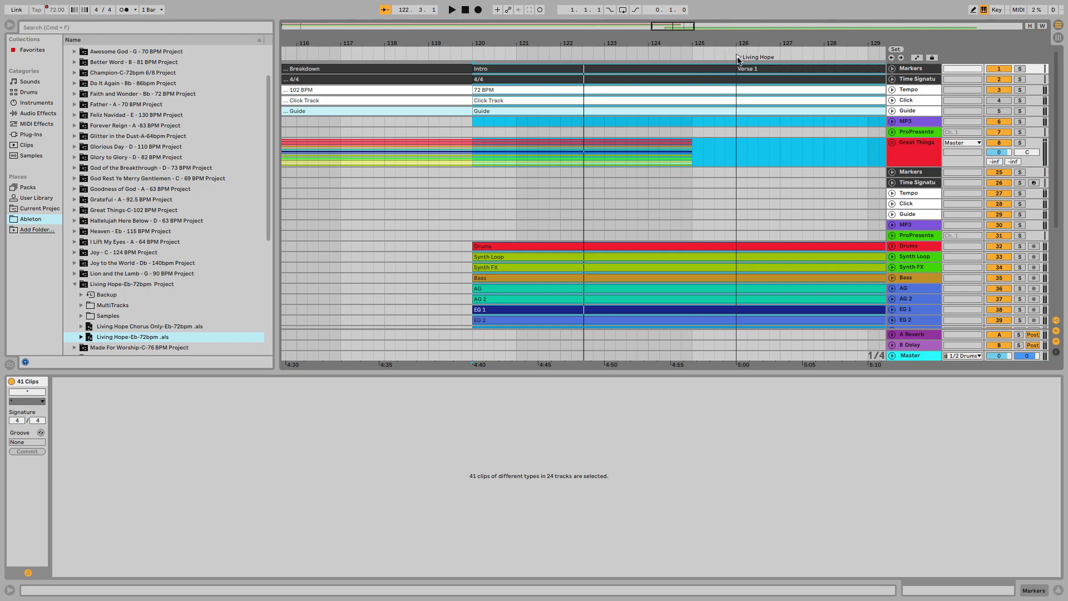
Step: Move the Living Hope locator to bar 120 and test jumping to it while playing from the Intro locator
left_click_drag(738, 59, 477, 60)
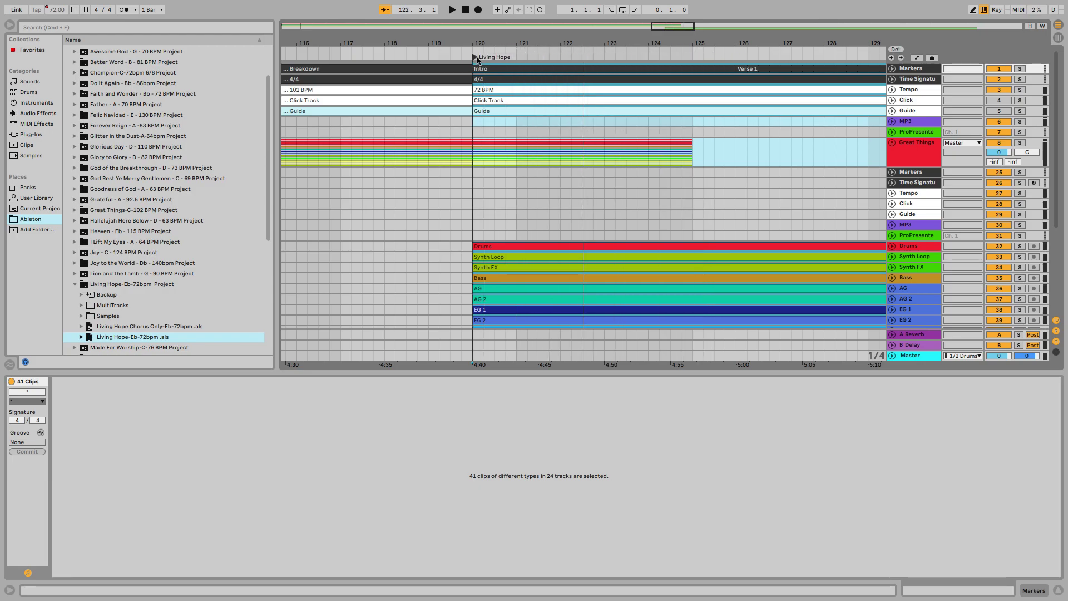
left_click_drag(694, 42, 782, 27)
scroll(299, 117, "left", 1)
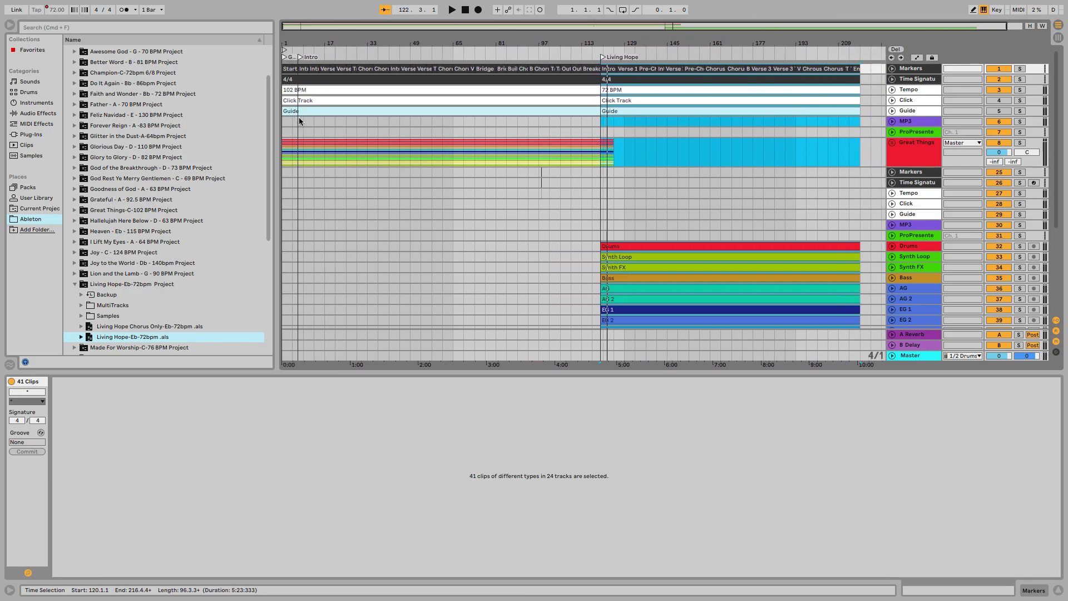
left_click(299, 58)
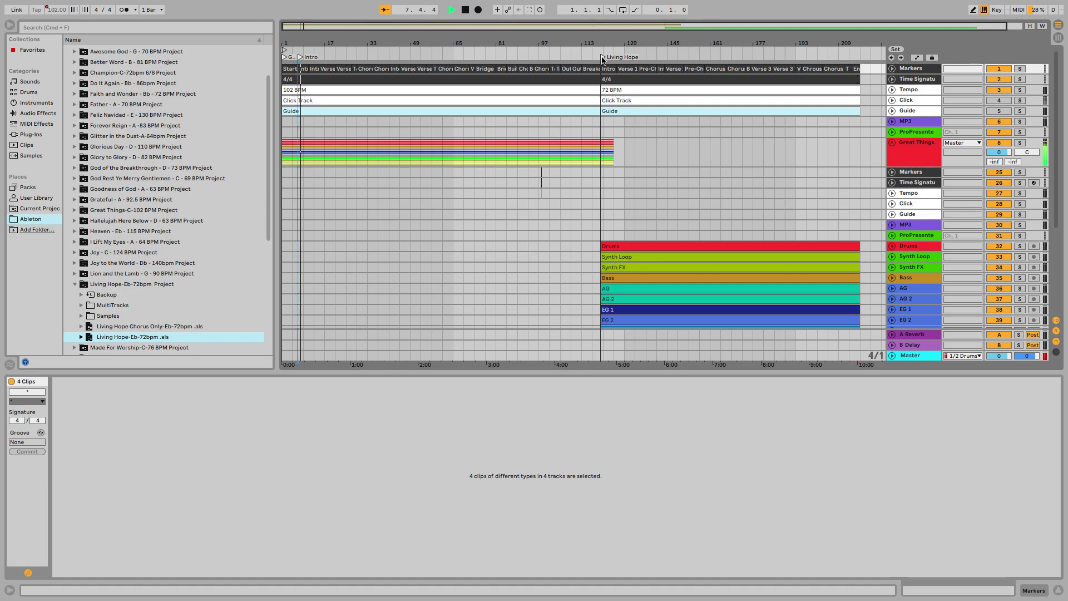
left_click(602, 57)
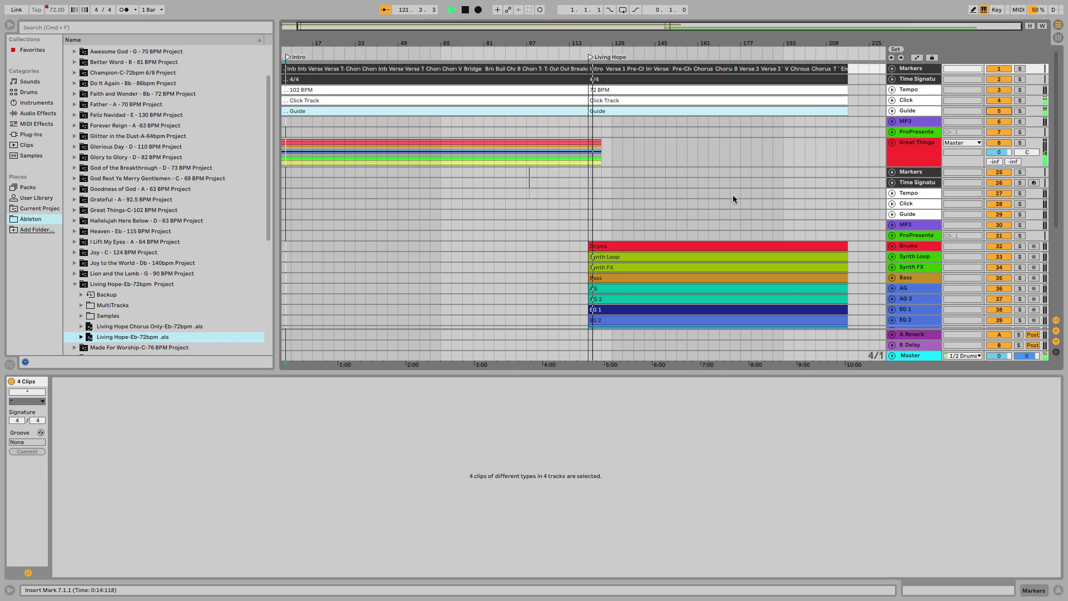
left_click(464, 13)
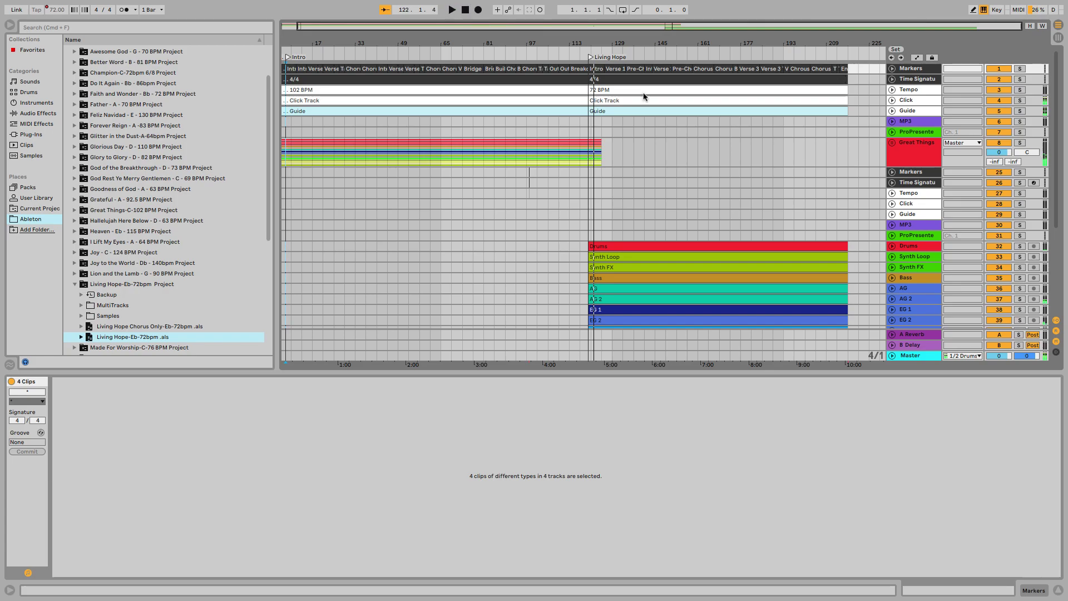
Step: Group the Living Hope tracks from Drums through Choir, name the group Living Hope and collapse it
left_click(910, 247)
scroll(910, 249, "down", 5)
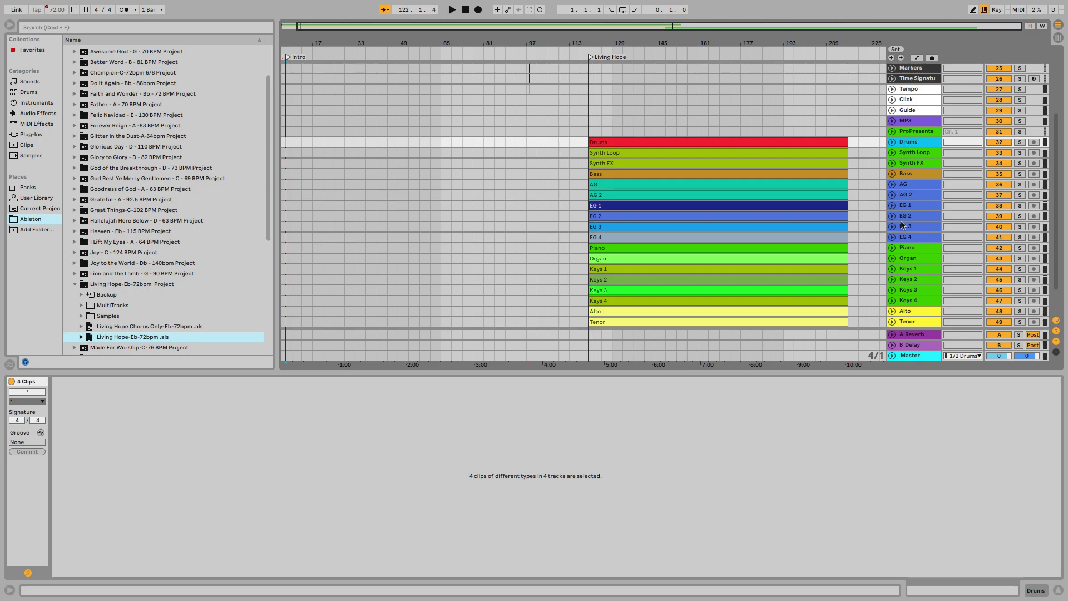
scroll(906, 279, "down", 2)
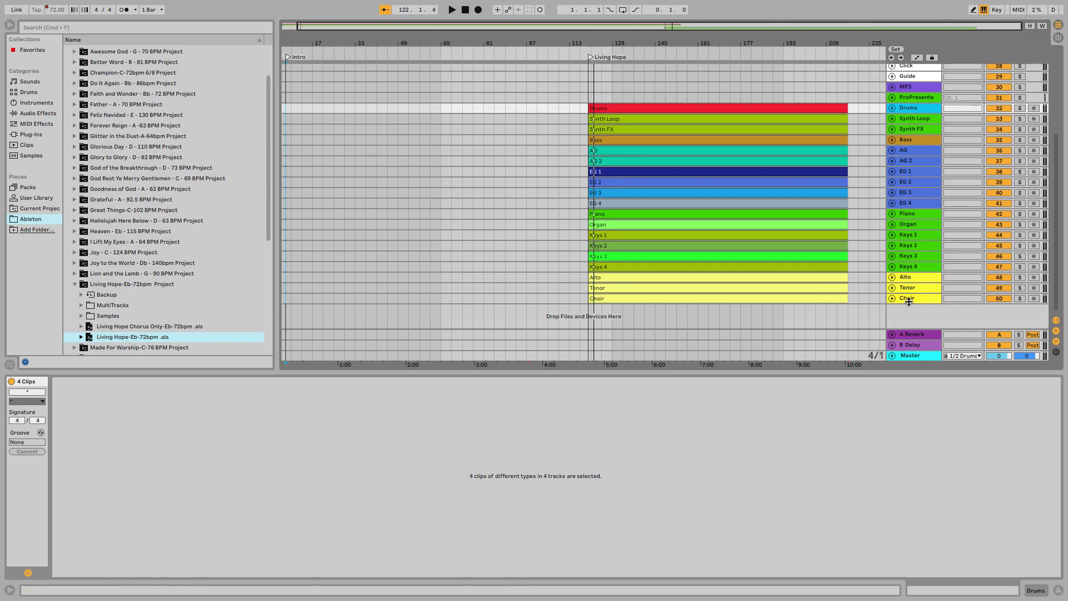
left_click(910, 301, "shift")
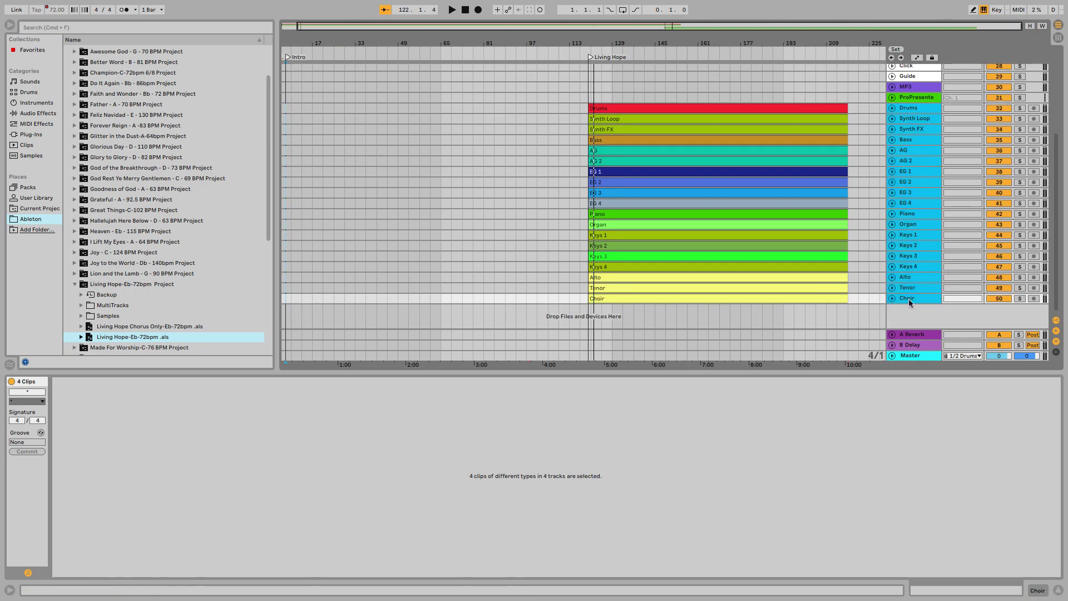
right_click(903, 150)
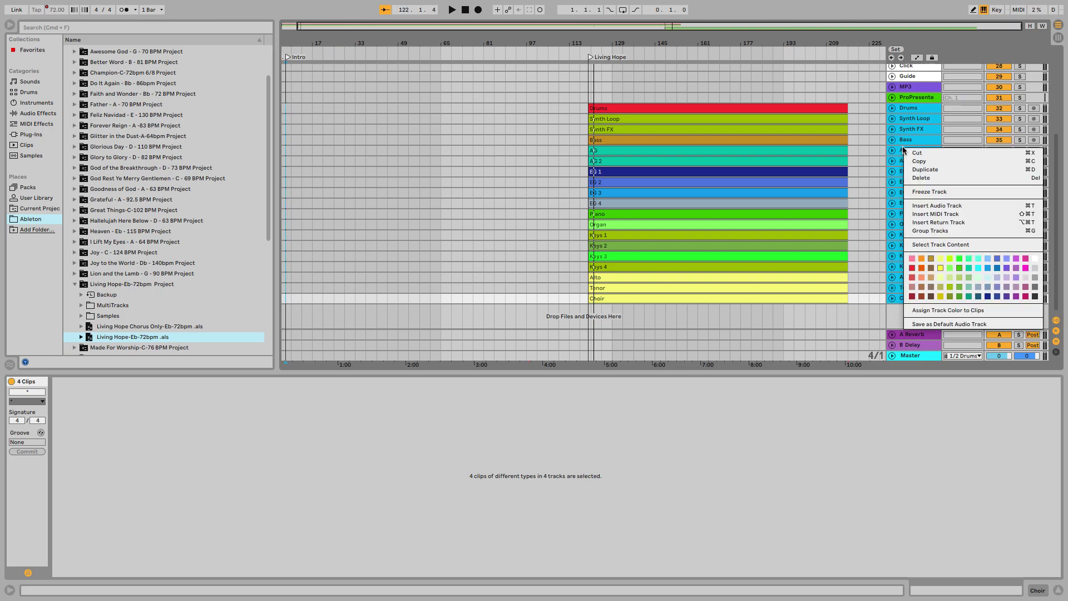
left_click(928, 231)
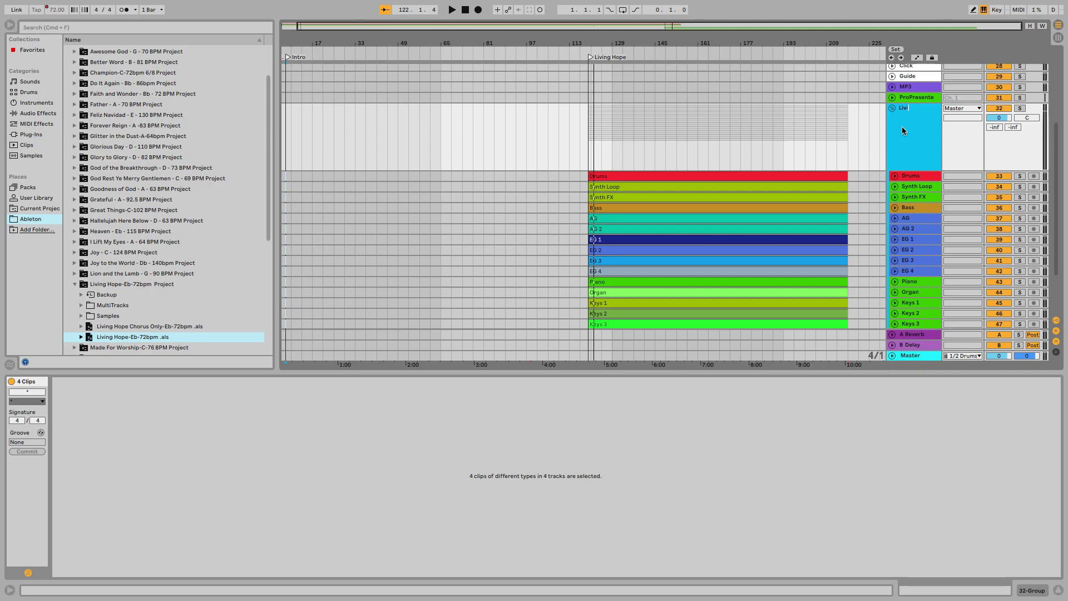
type("Living Hope")
key("Return")
left_click(892, 109)
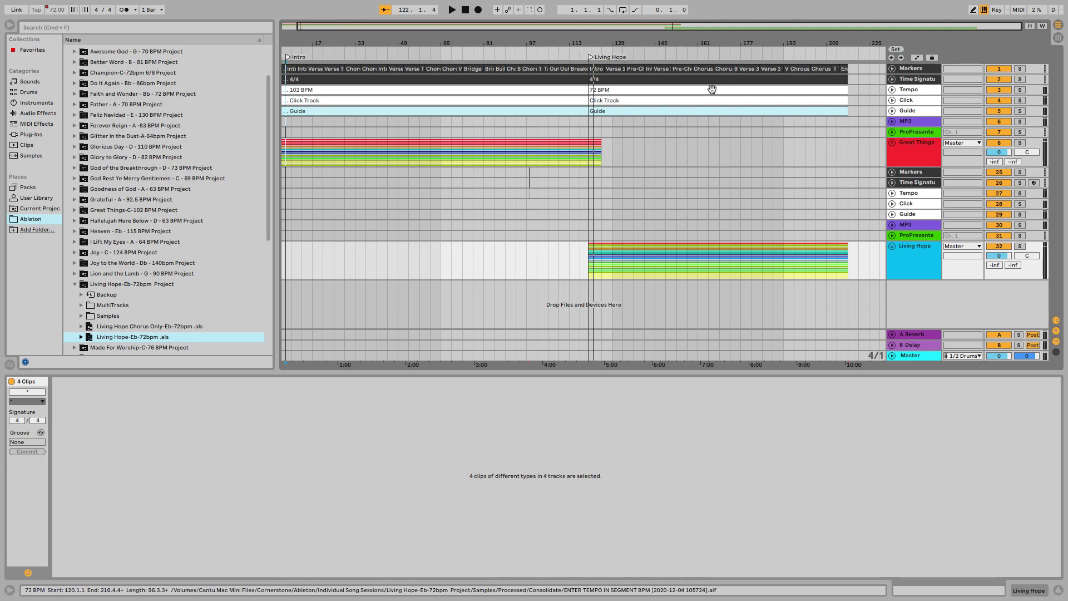
key("super+z")
scroll(658, 210, "right", 1)
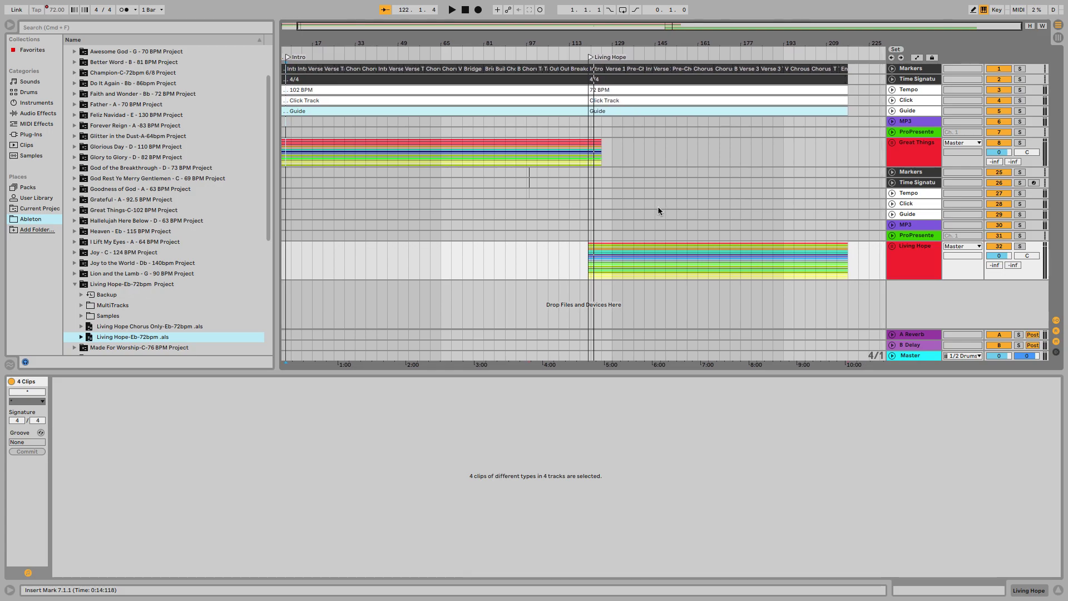
Step: Delete Living Hope's duplicate utility tracks, Markers through ProPresenter, between the Great Things and Living Hope groups
left_click(913, 175)
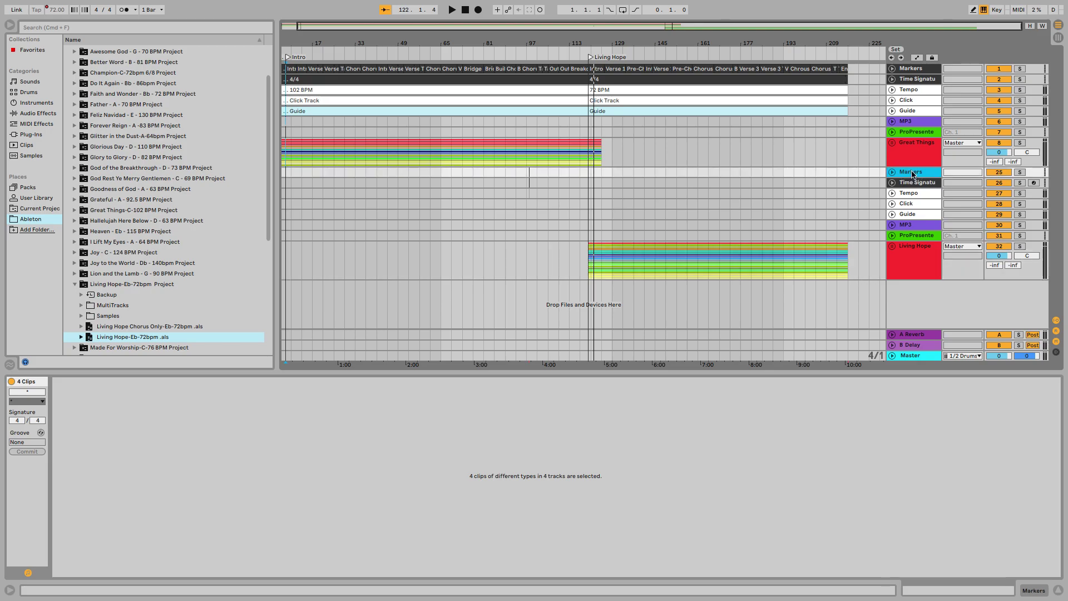
left_click(916, 239, "shift")
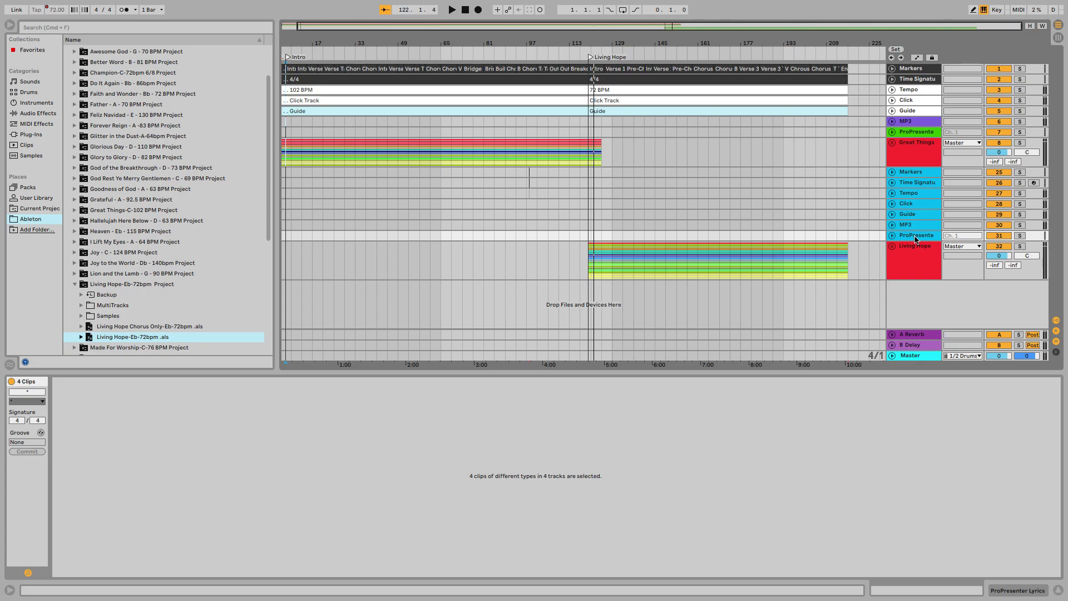
right_click(915, 239)
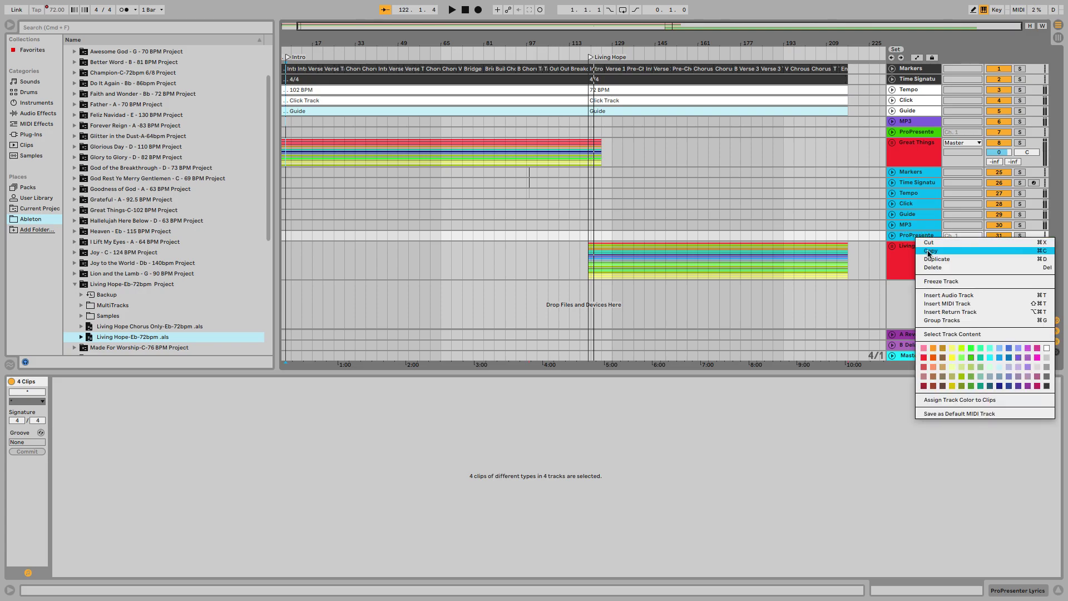
left_click(928, 268)
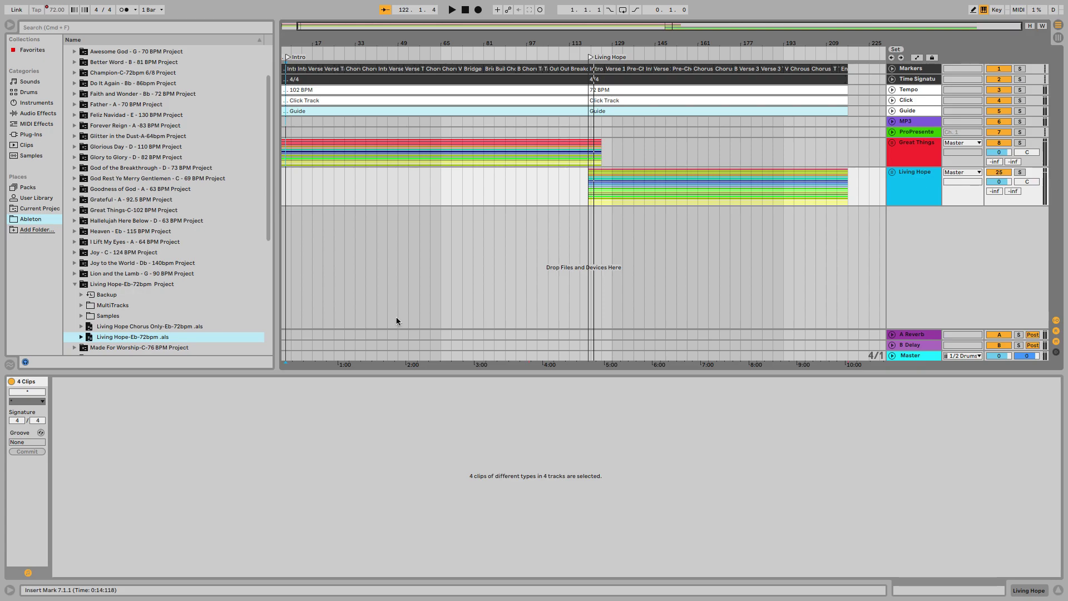
Step: Load the Way Maker - E - 68 BPM.als set from its project folder into the arrangement below the Living Hope group
left_click(75, 284)
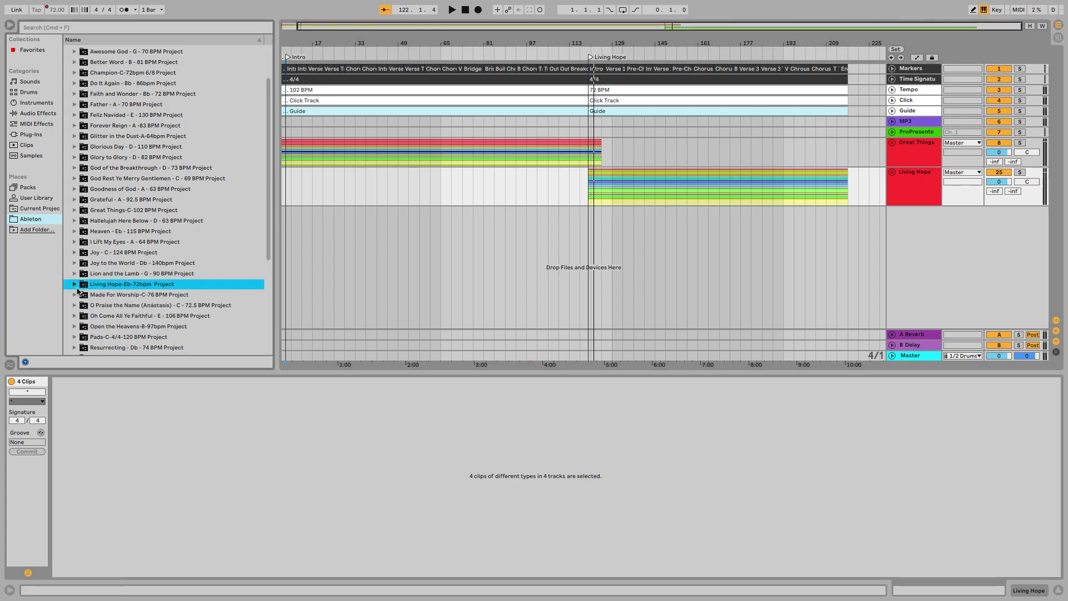
scroll(74, 209, "up", 3)
scroll(74, 209, "down", 10)
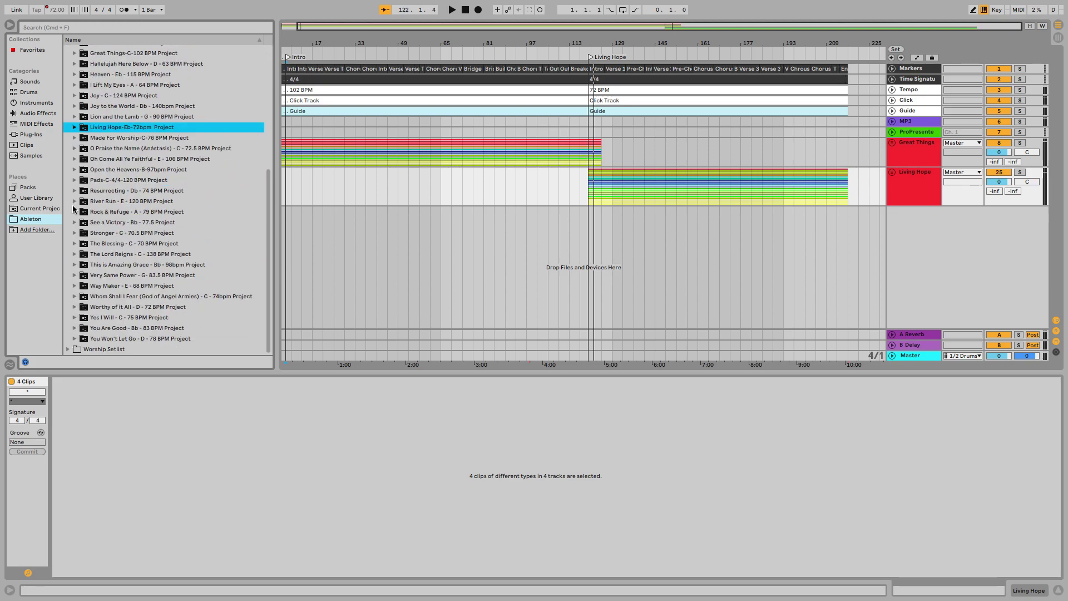
left_click(74, 286)
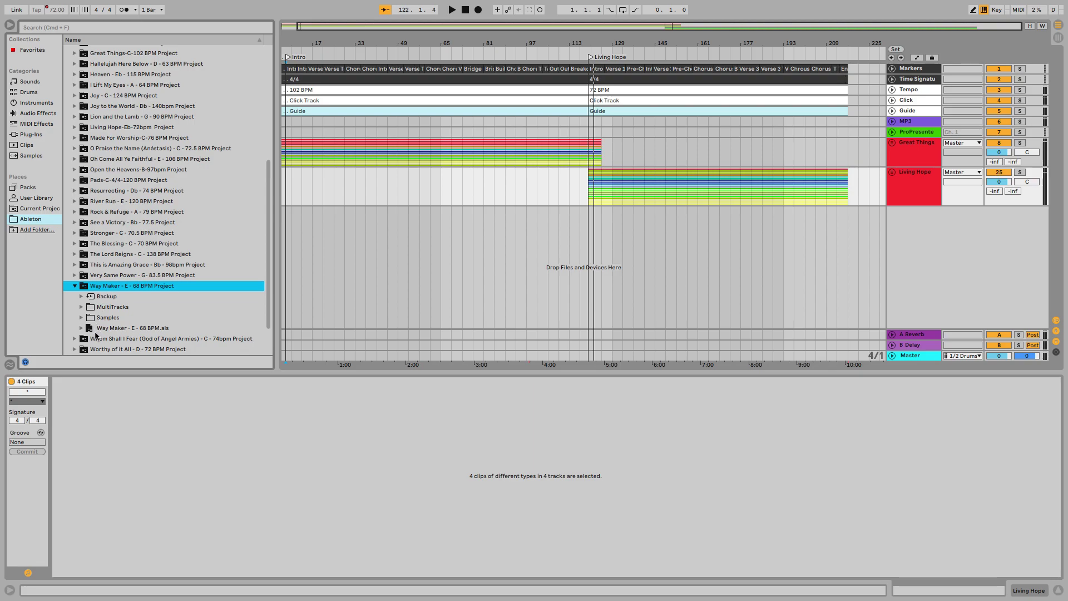
left_click_drag(100, 330, 292, 277)
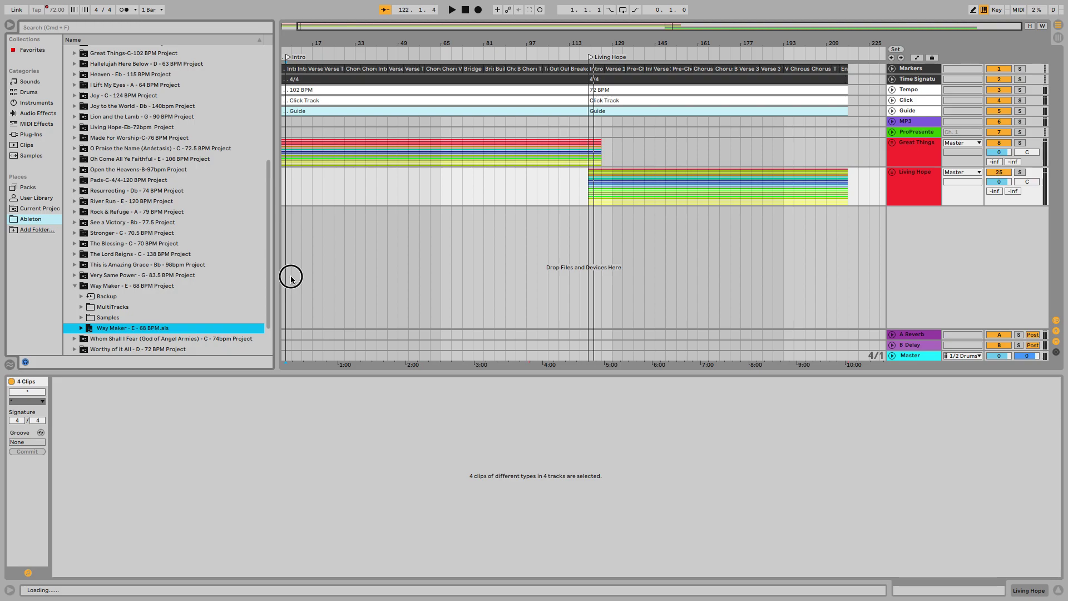
left_click_drag(291, 277, 290, 275)
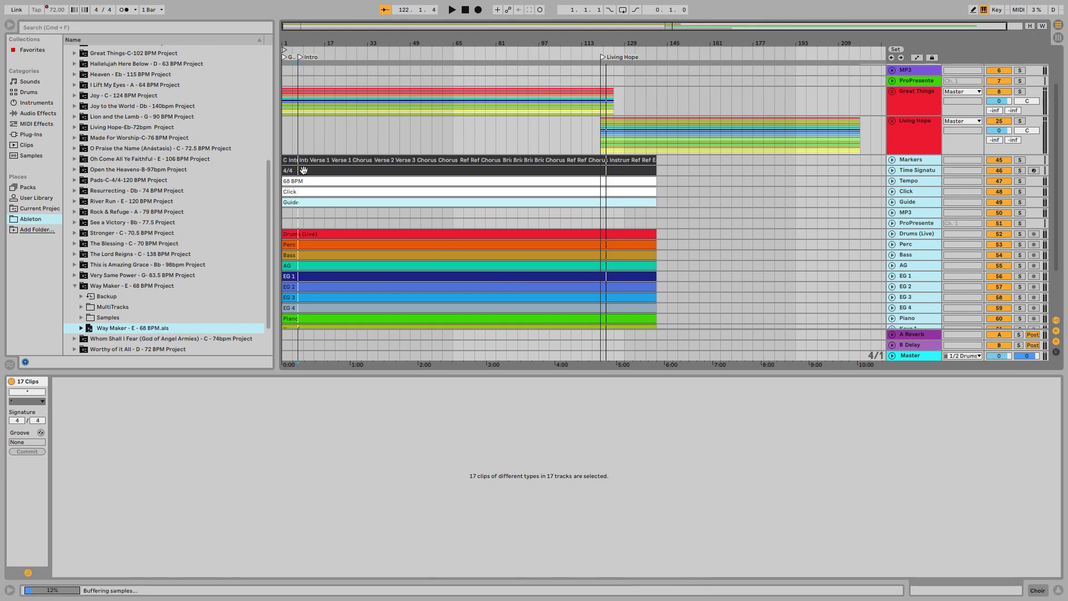
Step: Cut all the imported Way Maker clips, from the Markers track through Choir, starting at bar 1
left_click_drag(299, 25, 310, 238)
scroll(310, 238, "left", 3)
scroll(310, 239, "up", 2)
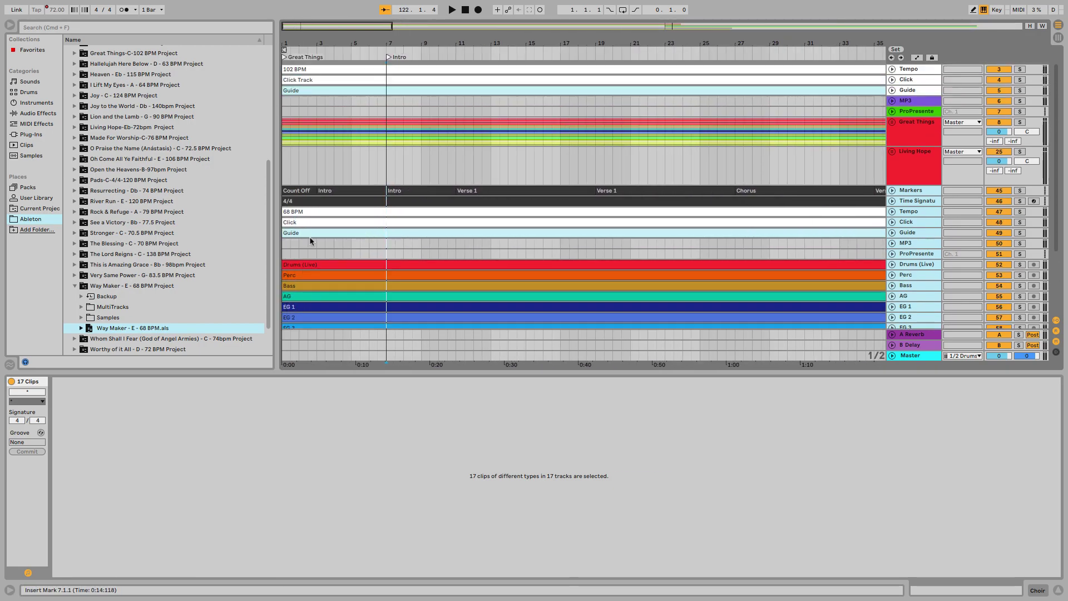
left_click(294, 190)
scroll(360, 248, "down", 4)
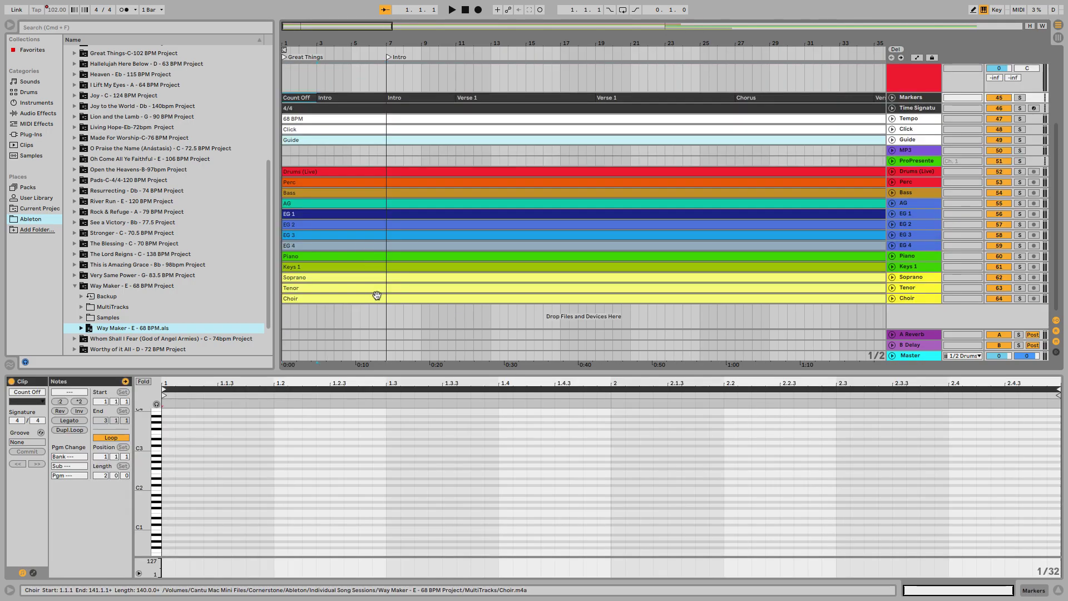
left_click(377, 300, "shift")
right_click(358, 227)
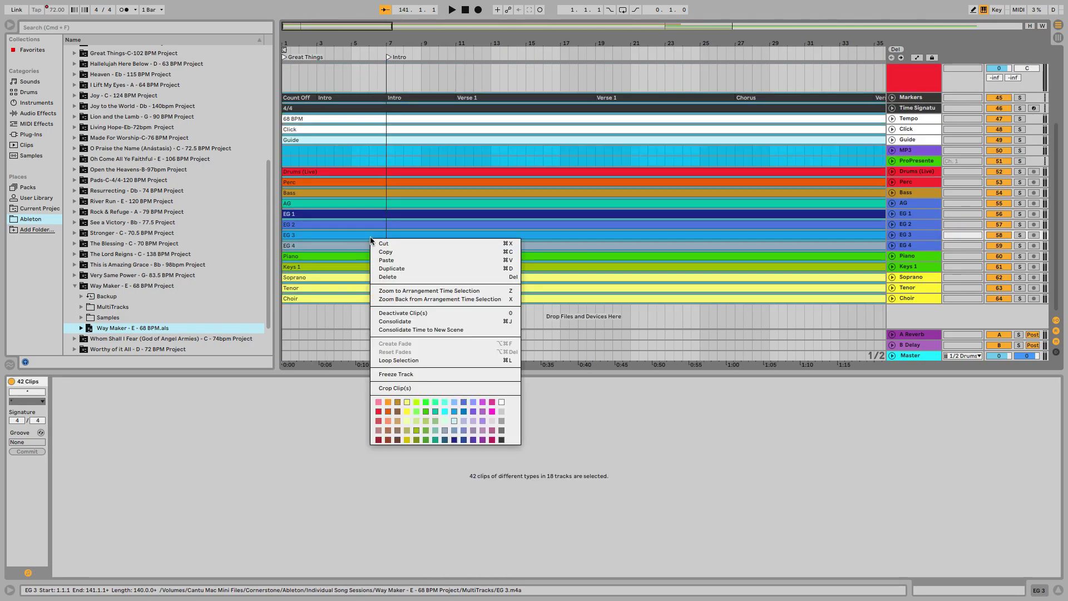
left_click(384, 245)
Step: Add a locator at bar 219 after Living Hope ends, and check the song order in the Planning Center service plan
scroll(385, 245, "right", 20)
scroll(385, 245, "up", 5)
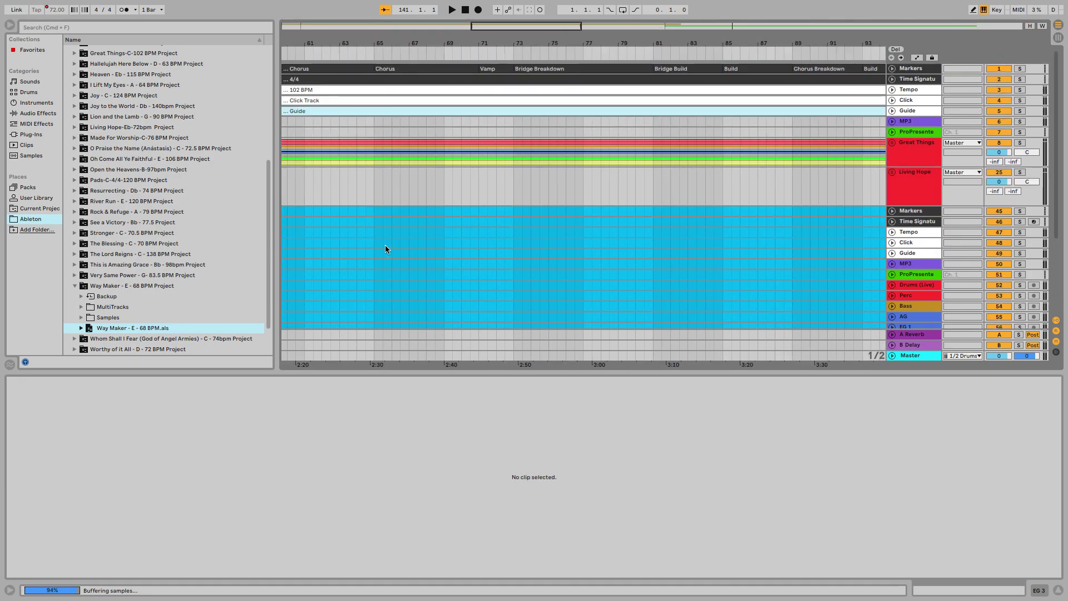
scroll(385, 244, "right", 20)
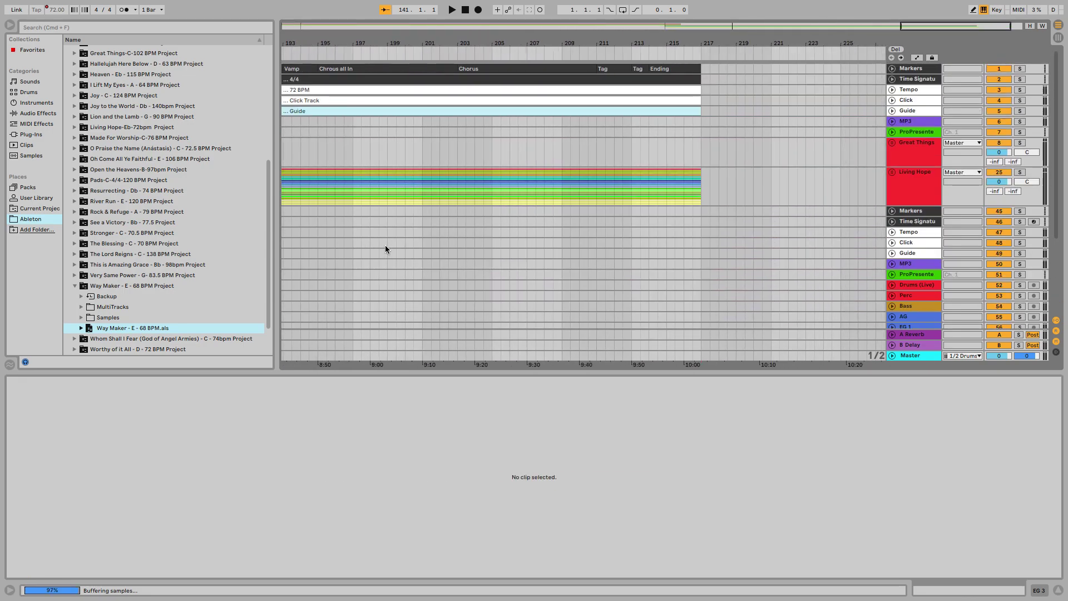
right_click(676, 54)
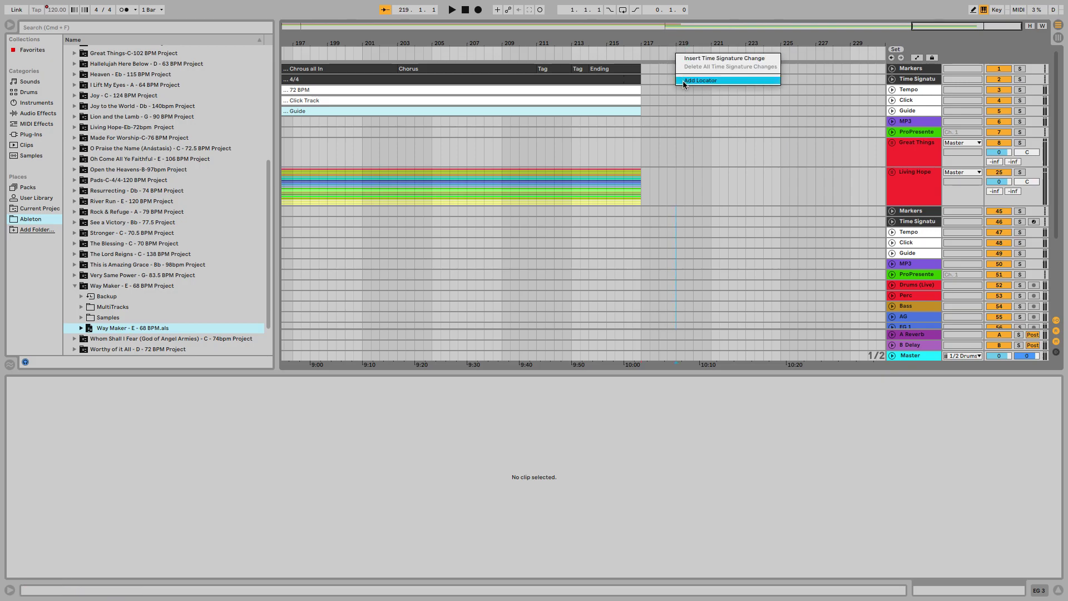
left_click(683, 82)
key("ctrl+Left")
key("ctrl+Left")
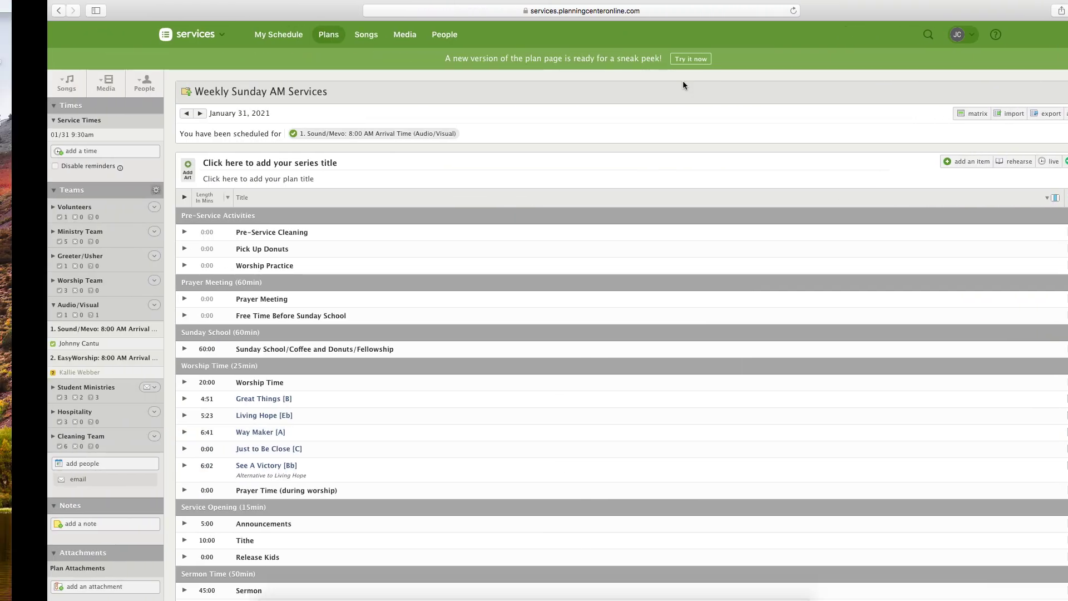
key("ctrl+Right")
key("ctrl+Right")
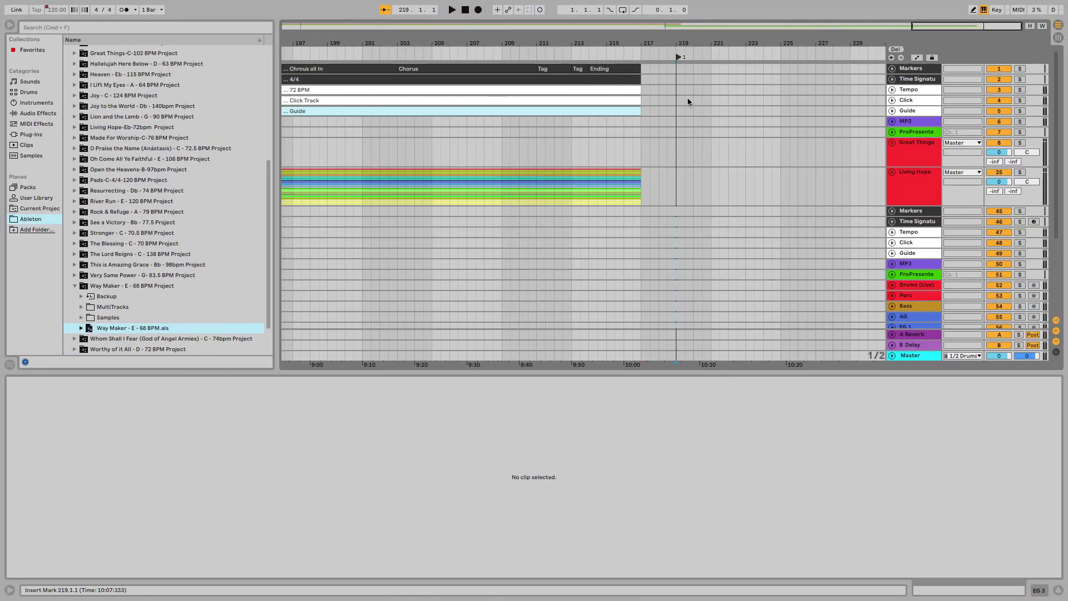
Step: Rename the new locator at bar 219 as Waymaker
right_click(683, 59)
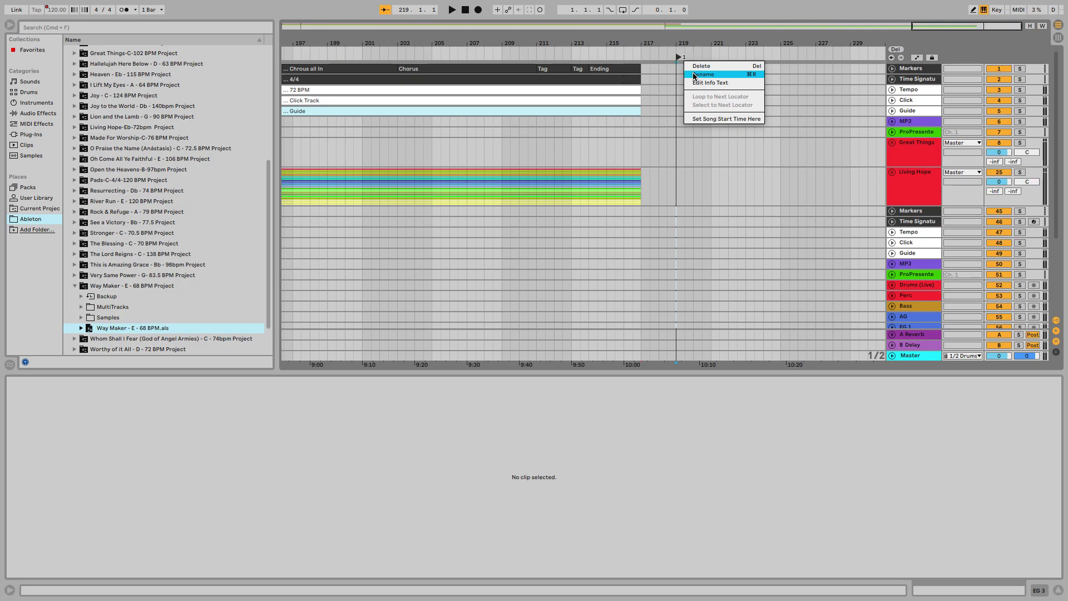
left_click(692, 73)
type("Waymaker")
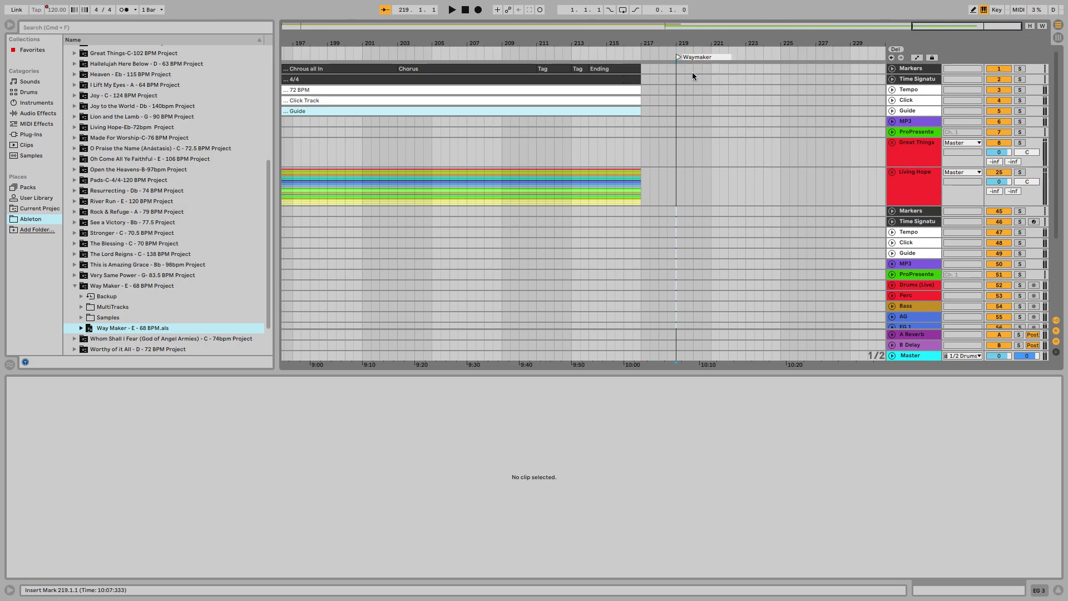
key("Return")
Step: Paste the Way Maker clips at bar 219, then move their Markers, Time Signature, Tempo, Click and Guide clips onto the main tracks
right_click(675, 210)
left_click(684, 217)
left_click(684, 216)
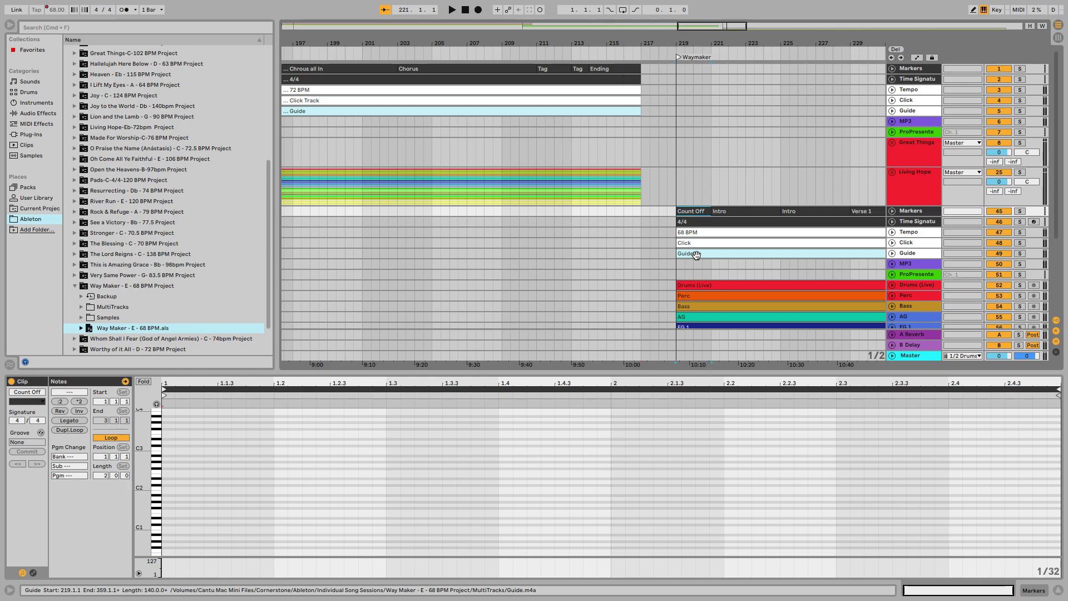
left_click(695, 254, "shift")
right_click(696, 212)
left_click(703, 218)
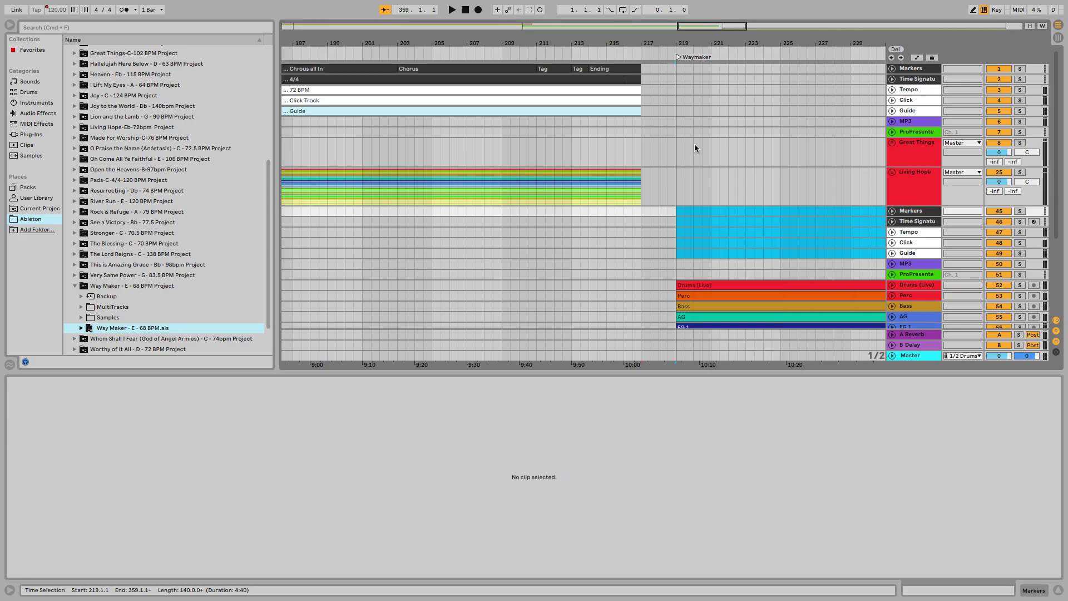
left_click(677, 69)
right_click(678, 69)
left_click(685, 76)
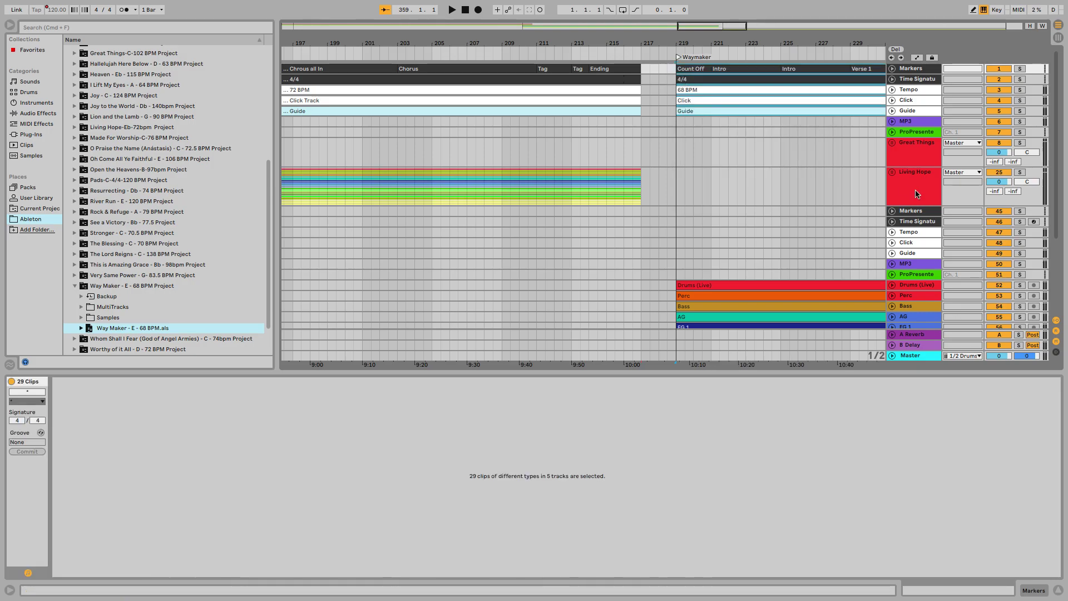
Step: Delete Way Maker's emptied duplicate tracks, Markers through ProPresenter, below the Living Hope group
left_click(913, 210)
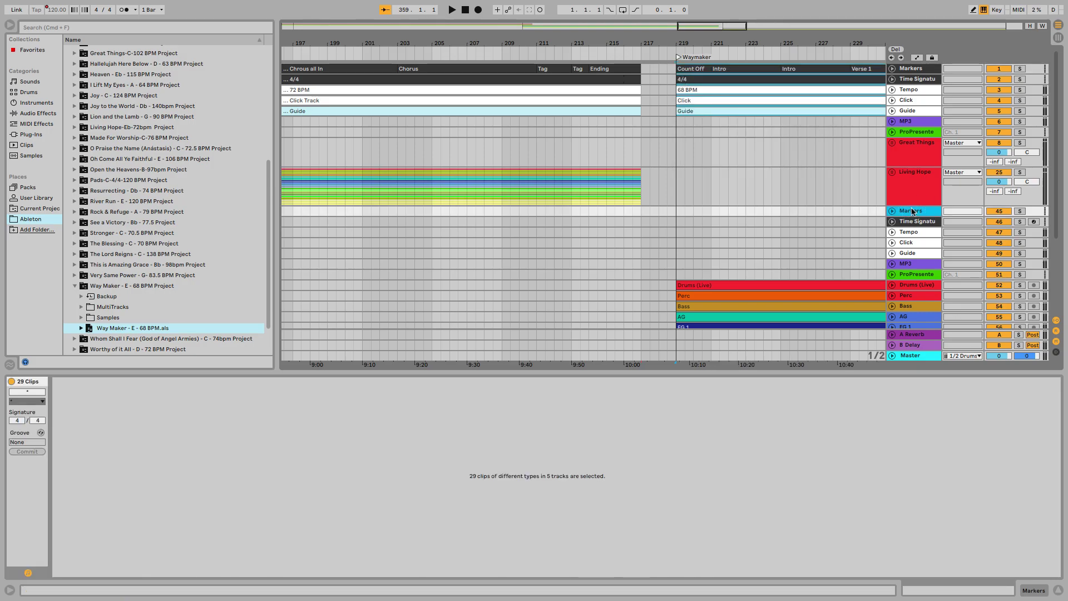
left_click(914, 275, "shift")
key("Delete")
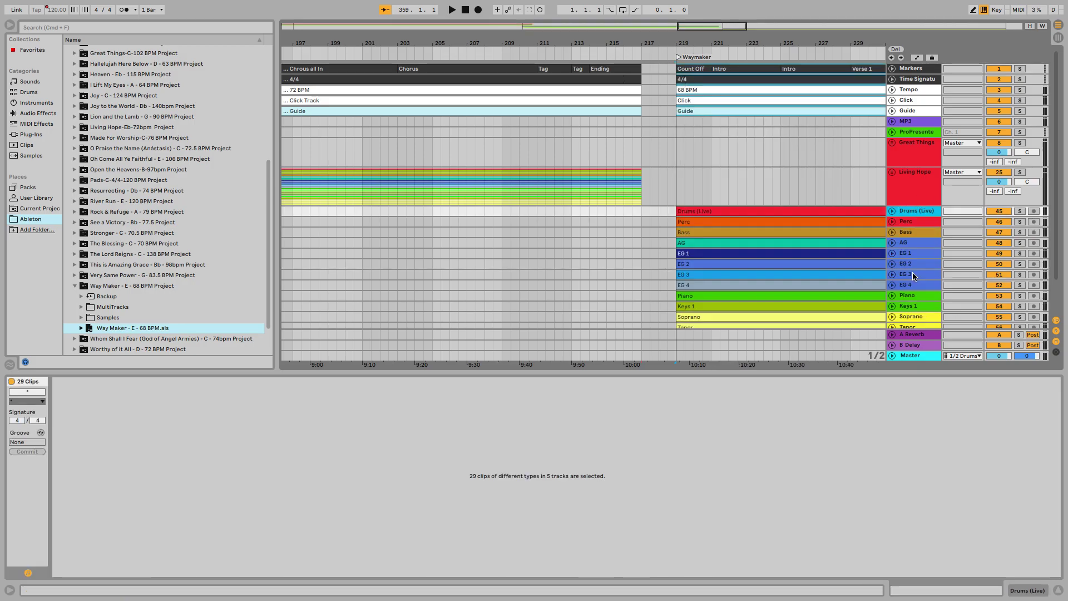
Step: Listen to the ending of Living Hope from about bar 213 and stop playback near bar 215
scroll(677, 179, "up", 5)
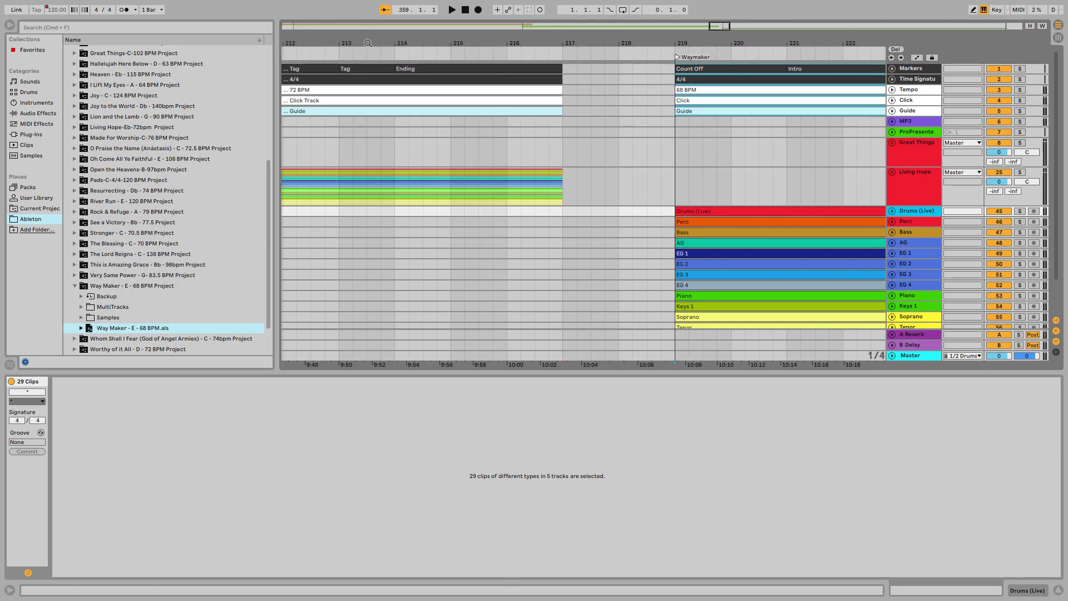
left_click(339, 55)
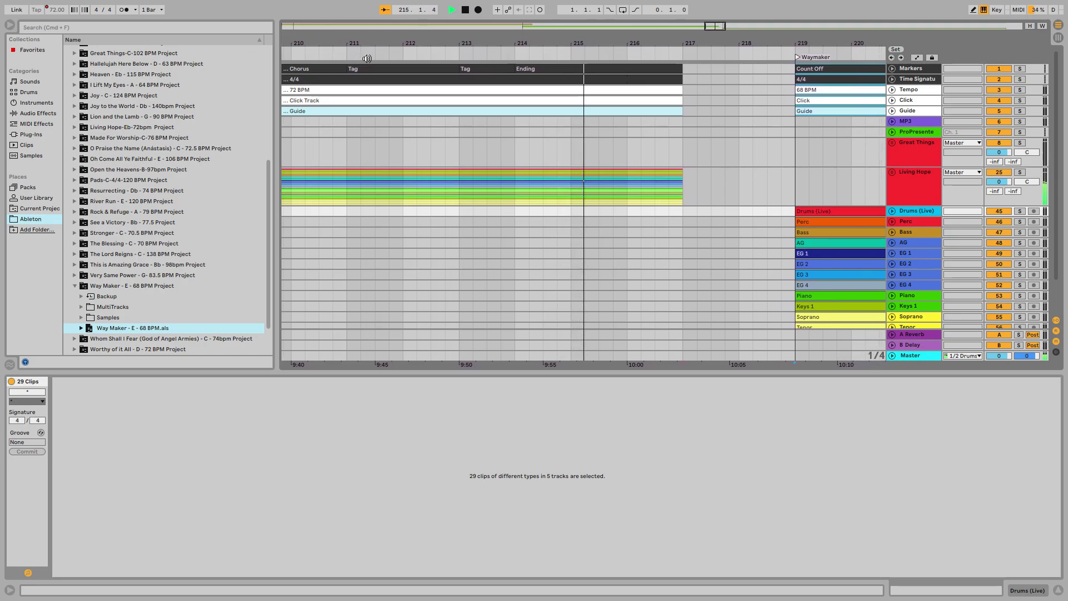
key("space")
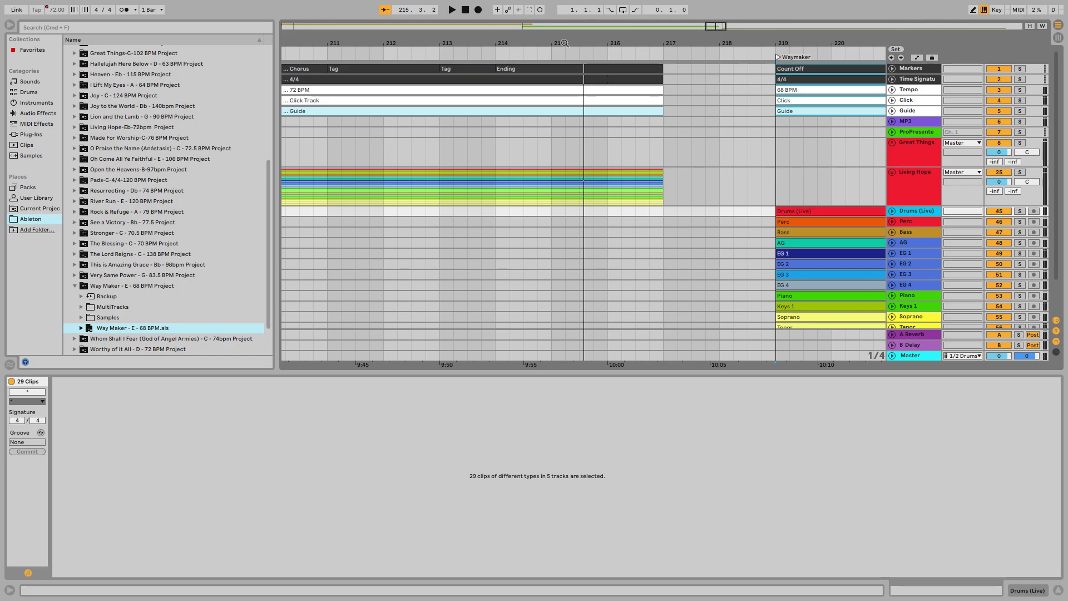
left_click(787, 71)
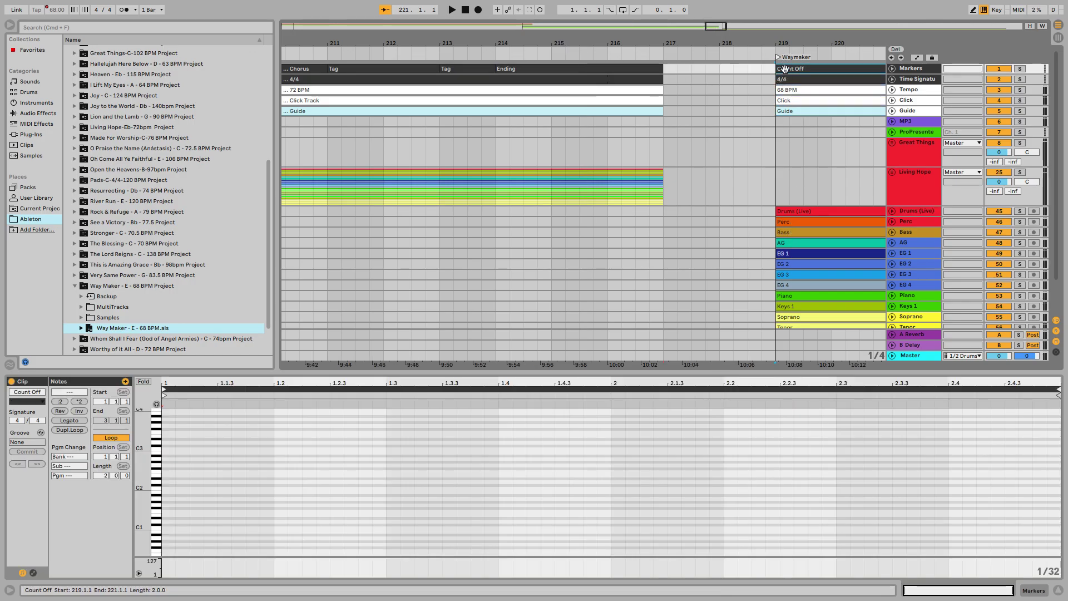
scroll(790, 222, "down", 2)
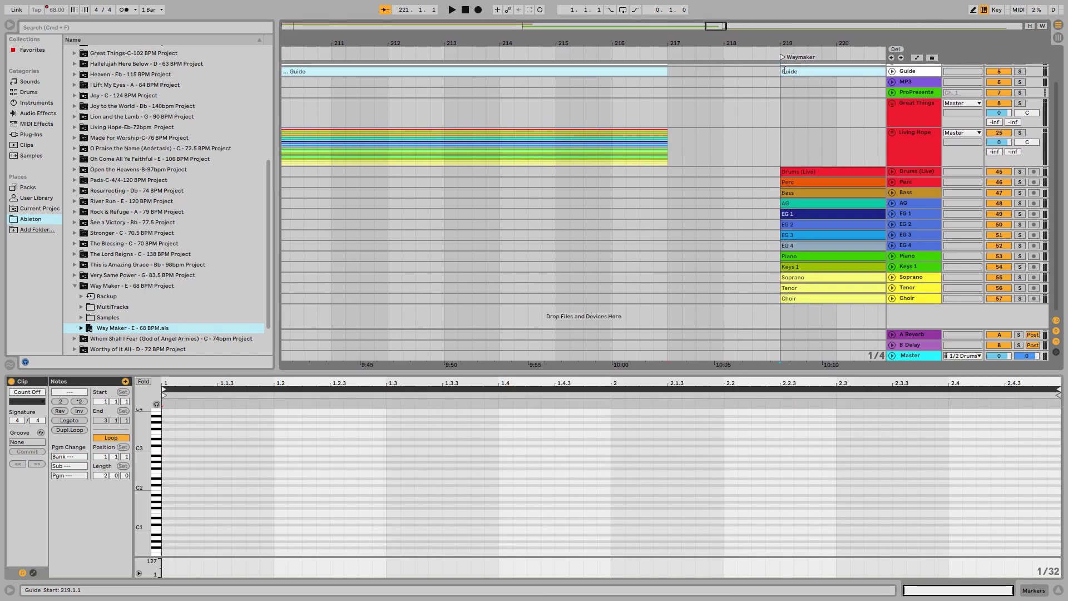
left_click(793, 299, "shift")
scroll(793, 299, "up", 2)
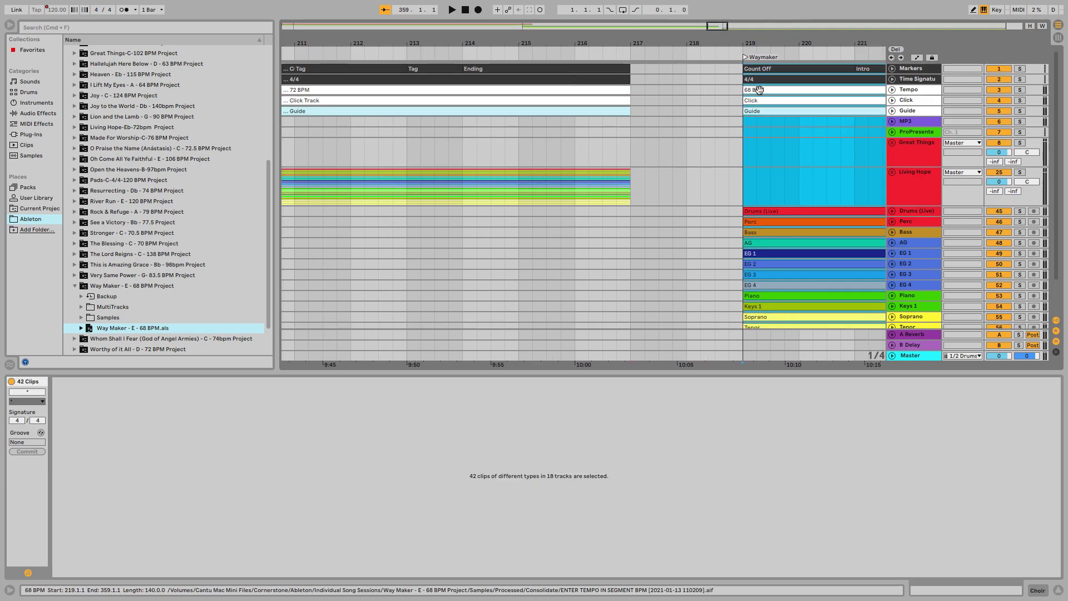
left_click(761, 111)
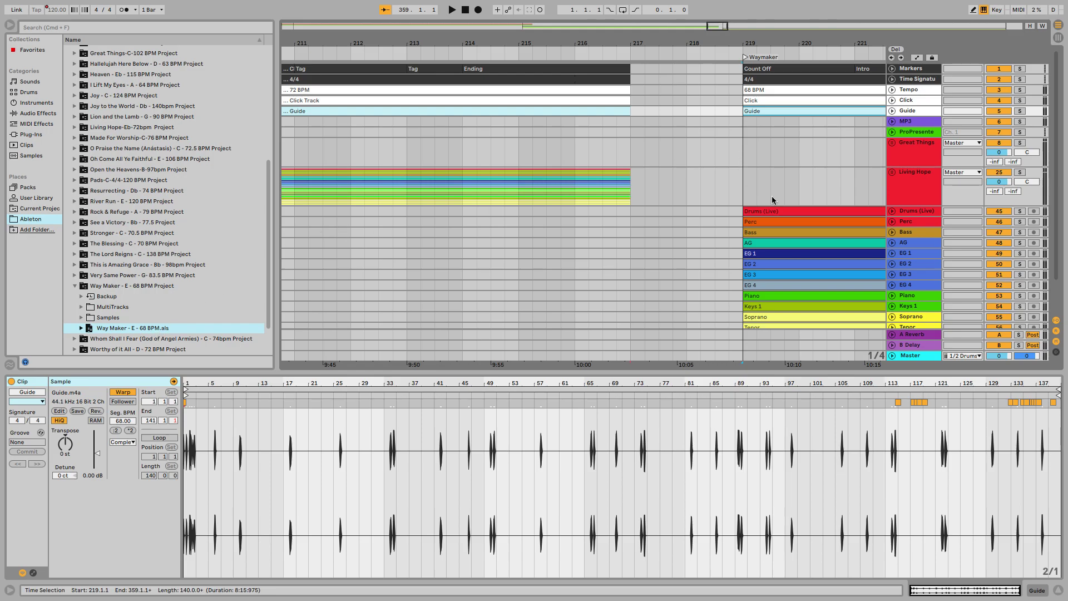
left_click(768, 210)
scroll(769, 298, "down", 2)
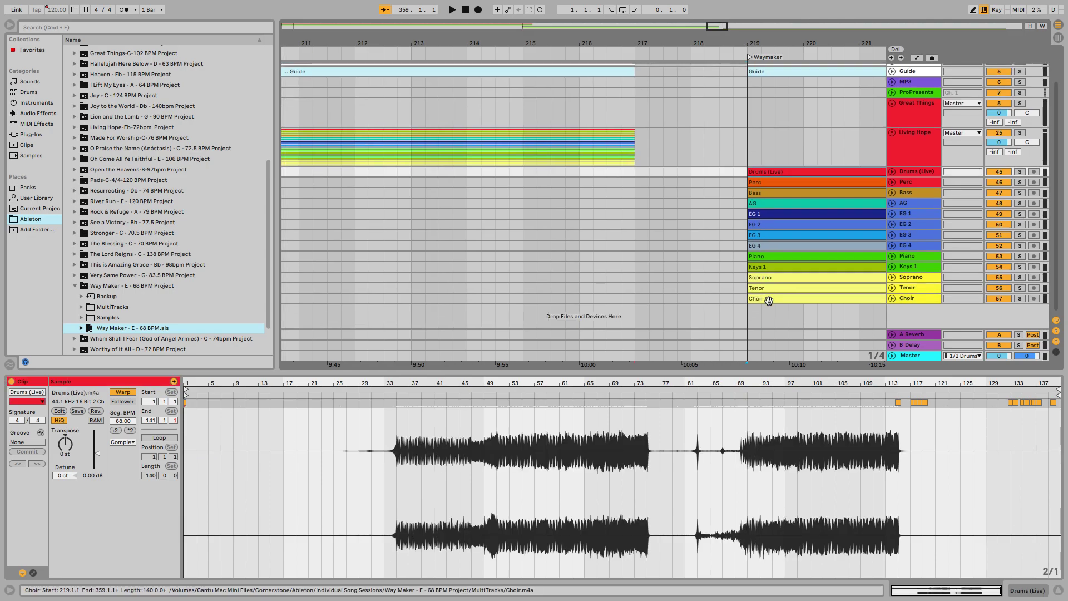
left_click(769, 300, "shift")
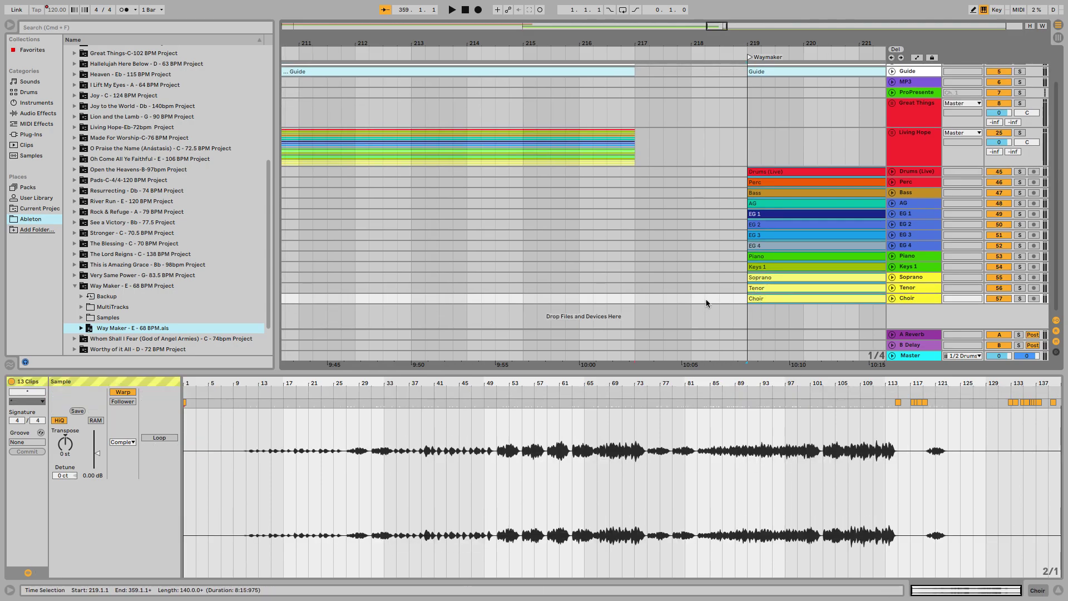
scroll(806, 214, "up", 2)
scroll(807, 214, "right", 5)
scroll(838, 213, "left", 1)
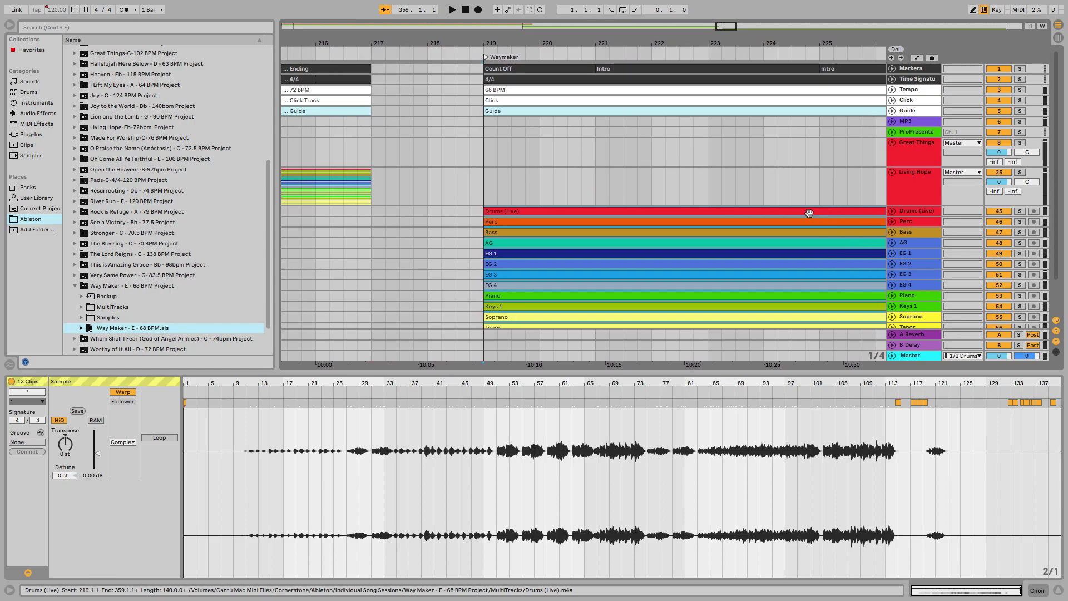
Step: Transpose Way Maker's Bass through Choir clips up 5 semitones, leaving out the drum and percussion clips
left_click(495, 230)
scroll(497, 251, "down", 3)
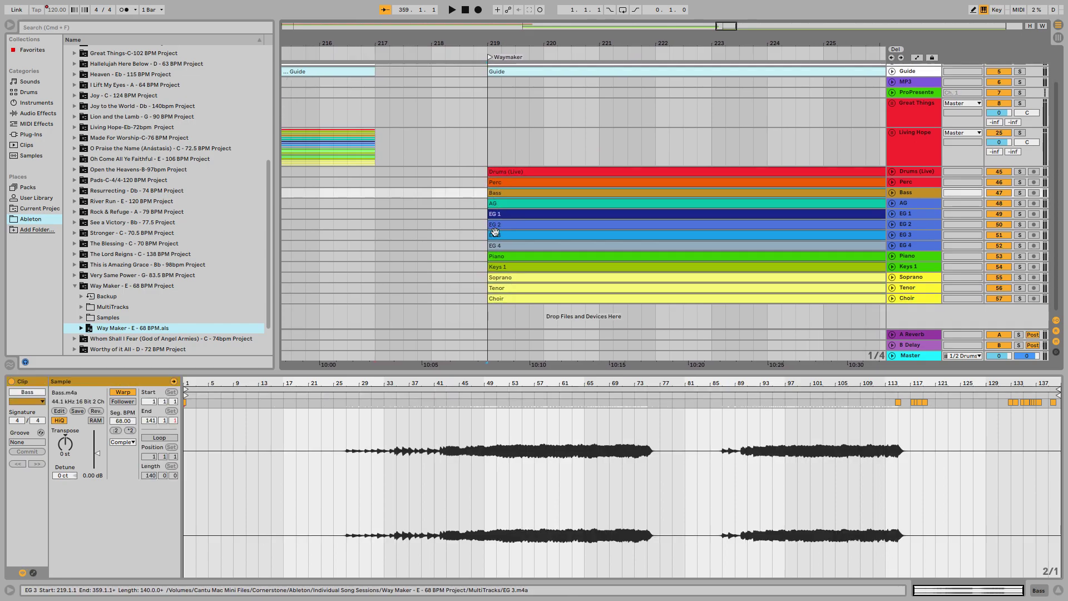
left_click(506, 300, "shift")
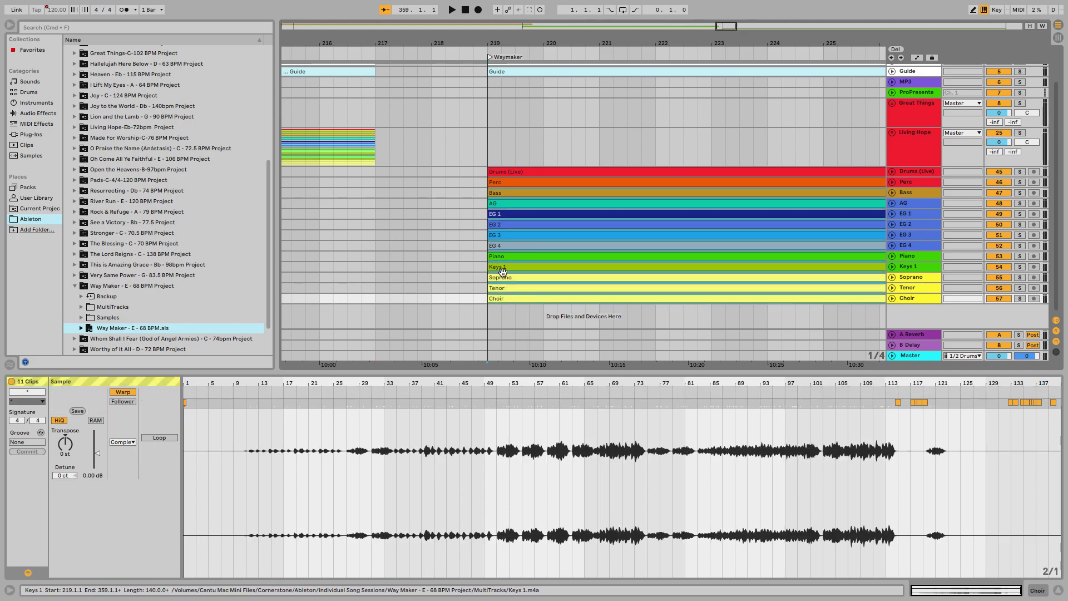
left_click(64, 457)
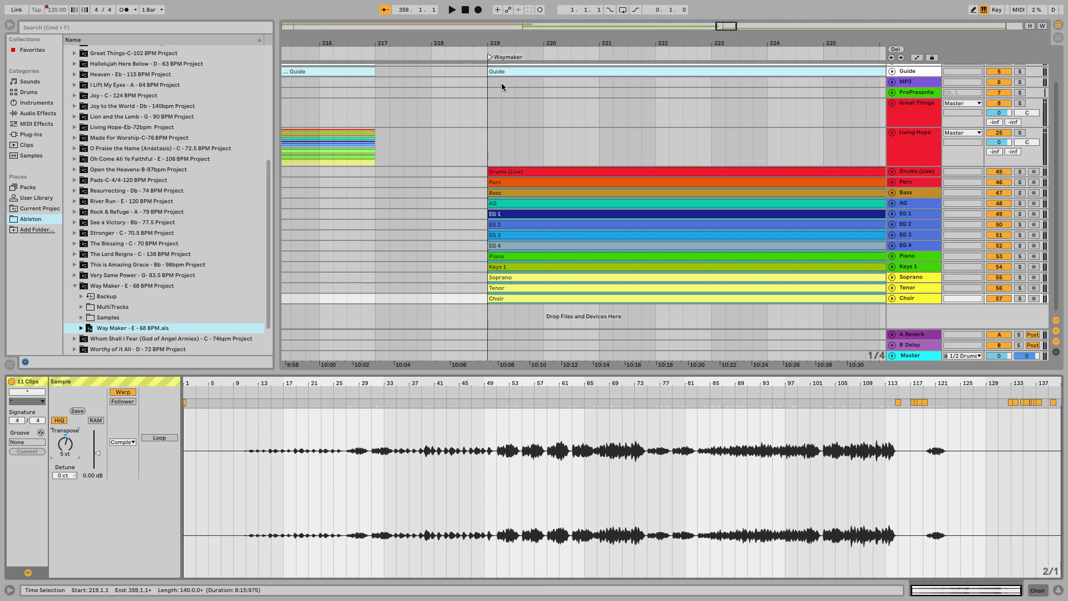
scroll(496, 139, "up", 2)
scroll(495, 139, "left", 1)
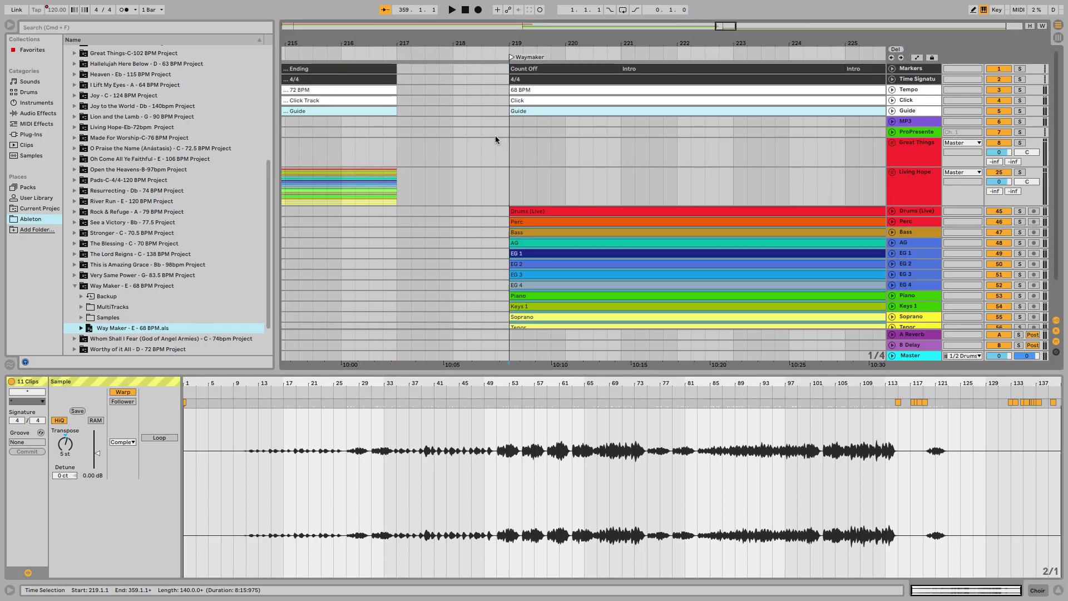
Step: Move all Way Maker clips, Markers through Choir, from bar 219 to bar 214 so they overlap Living Hope's ending
left_click(518, 69)
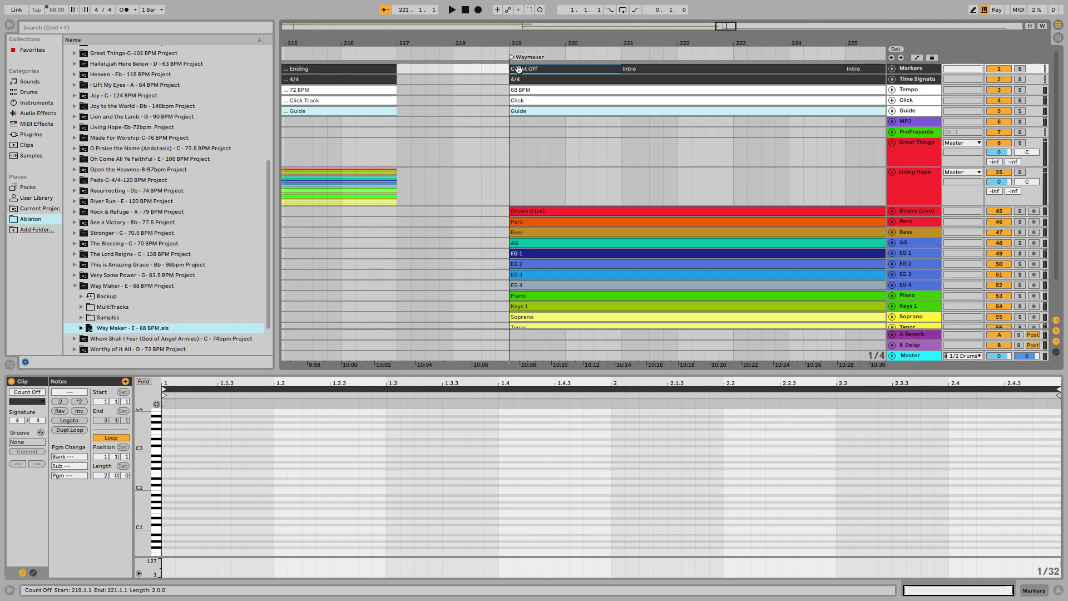
scroll(518, 68, "left", 3)
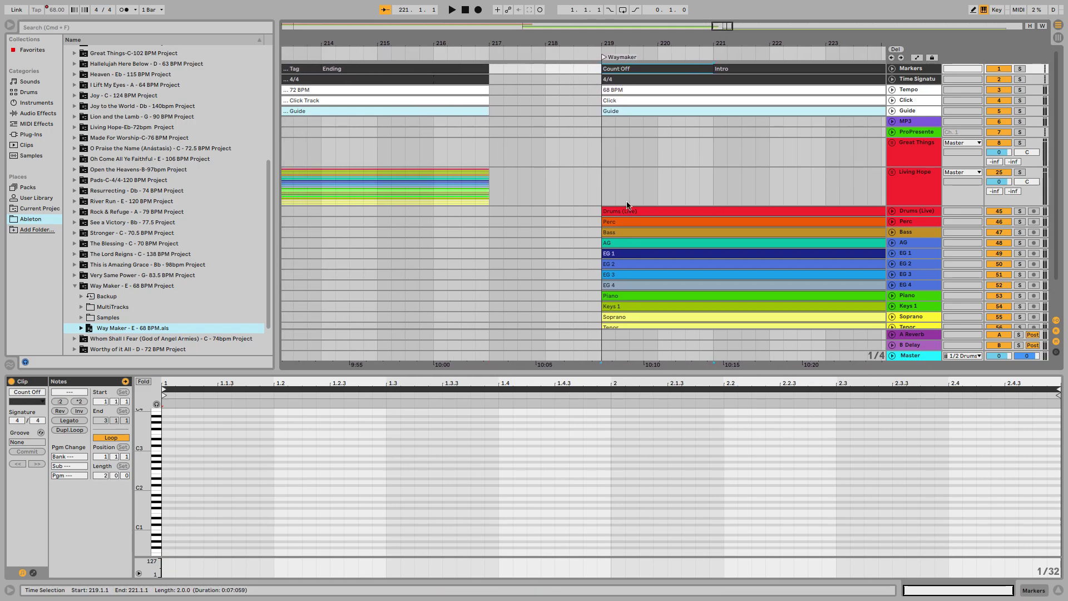
scroll(627, 205, "down", 2)
left_click(623, 296, "shift")
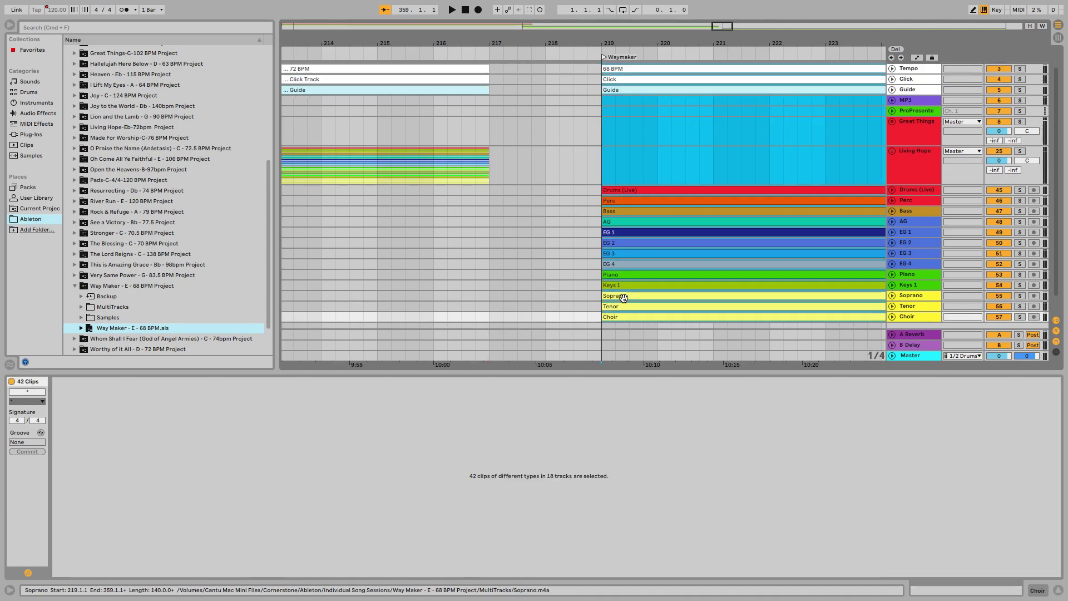
scroll(623, 298, "up", 2)
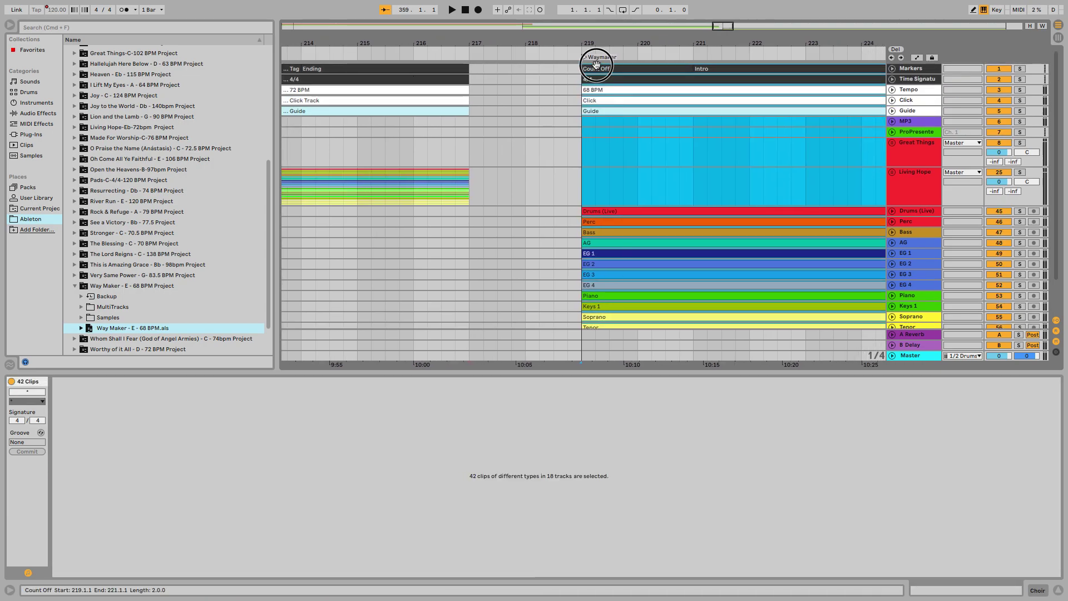
left_click_drag(593, 65, 311, 74)
scroll(374, 99, "left", 5)
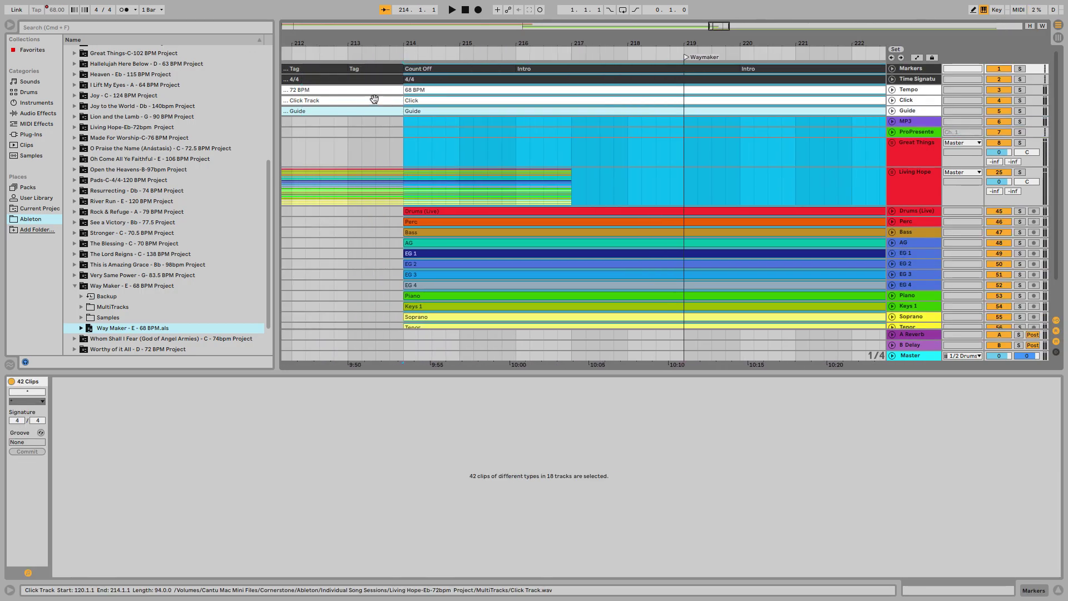
Step: Mute the Click and Guide tracks and listen to the transition from Living Hope into Way Maker
left_click(1001, 102)
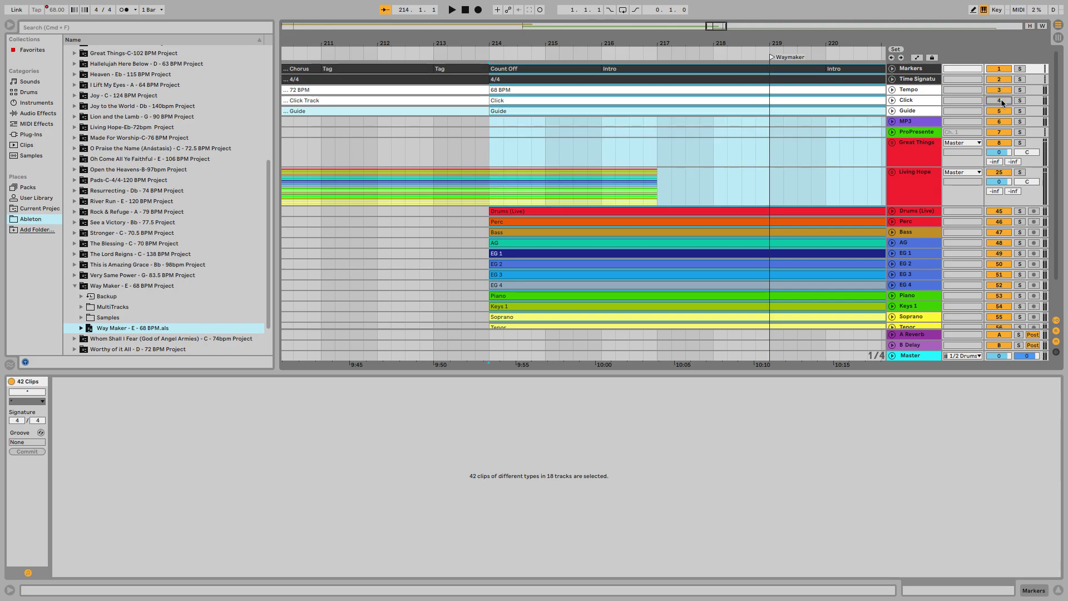
left_click(408, 52)
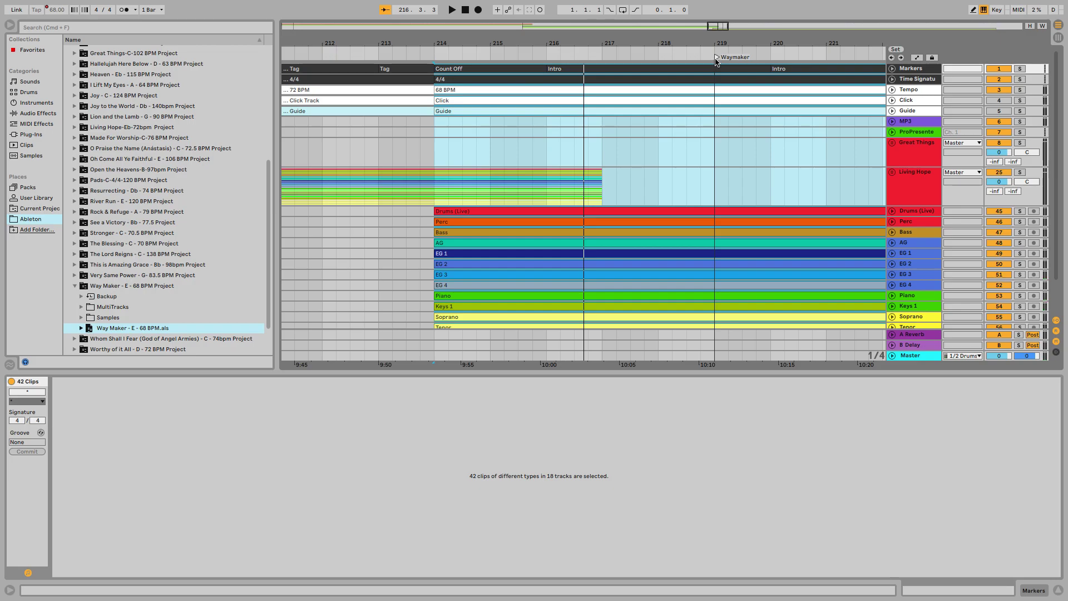
Step: Move the Waymaker locator to bar 214 and play the transition with the Click and Guide tracks reactivated
left_click_drag(716, 59, 438, 62)
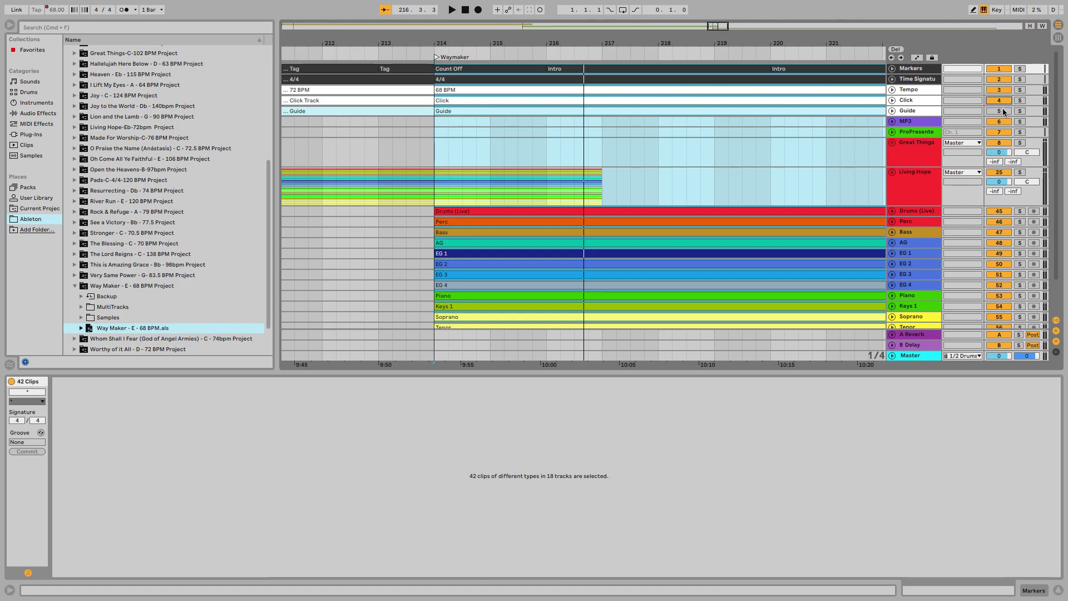
left_click(357, 52)
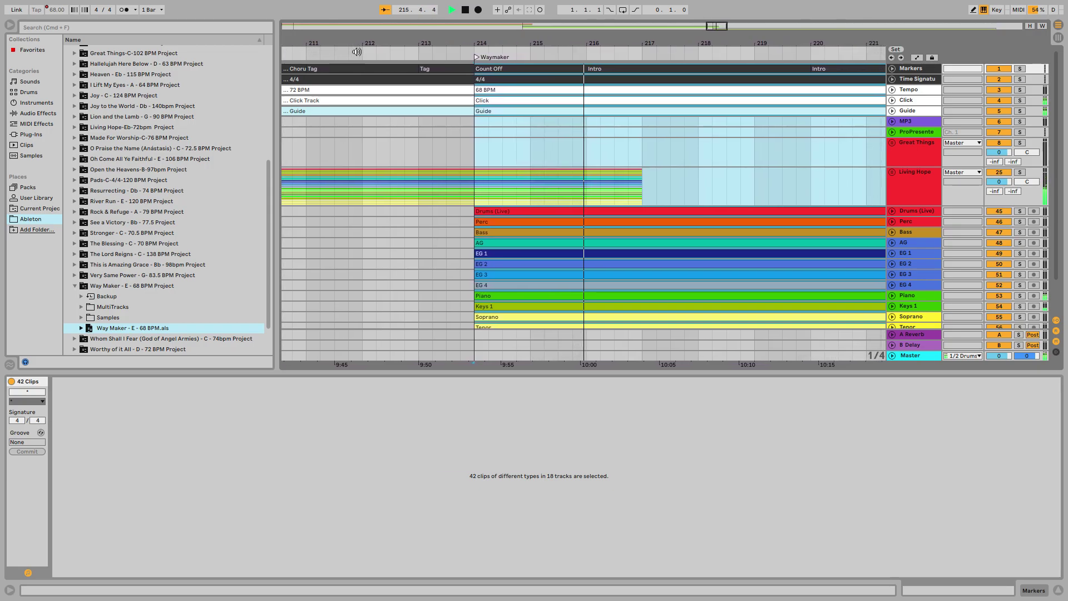
left_click(468, 9)
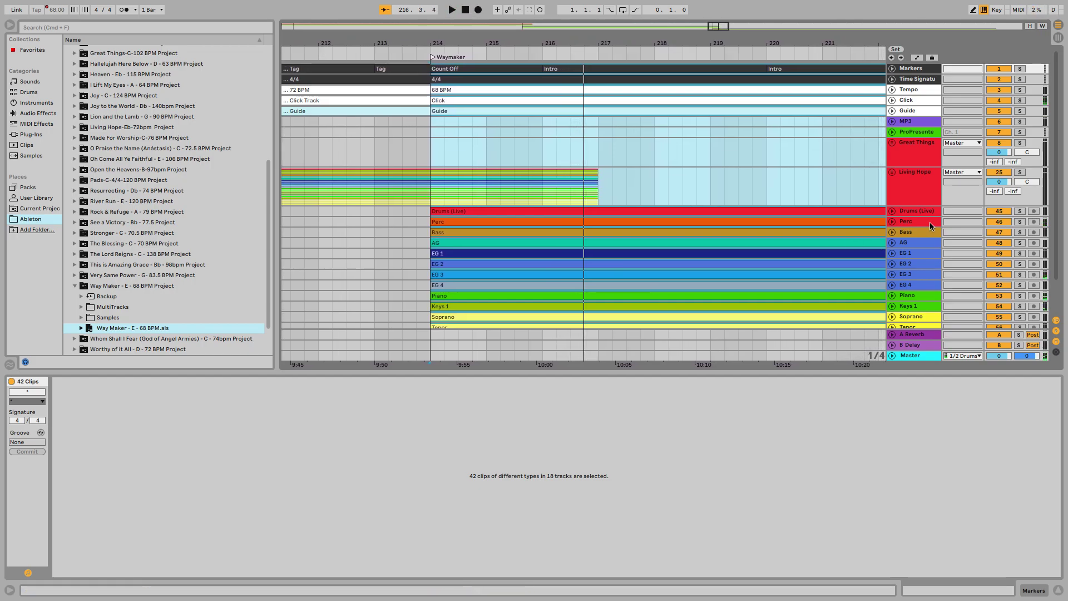
Step: Group the Way Maker tracks from Drums (Live) through Choir
left_click(908, 212)
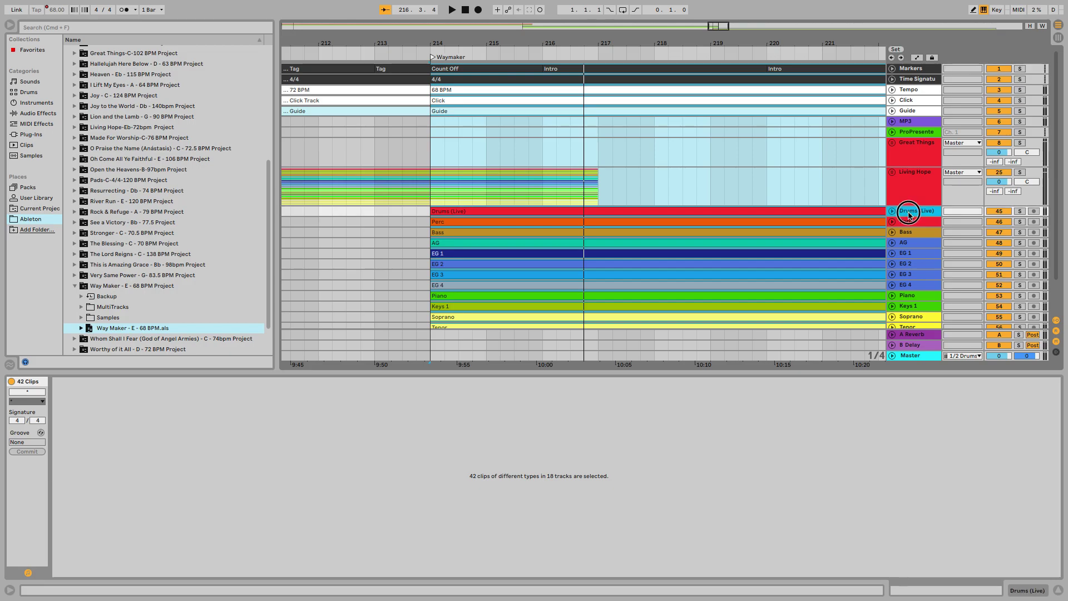
scroll(909, 215, "down", 2)
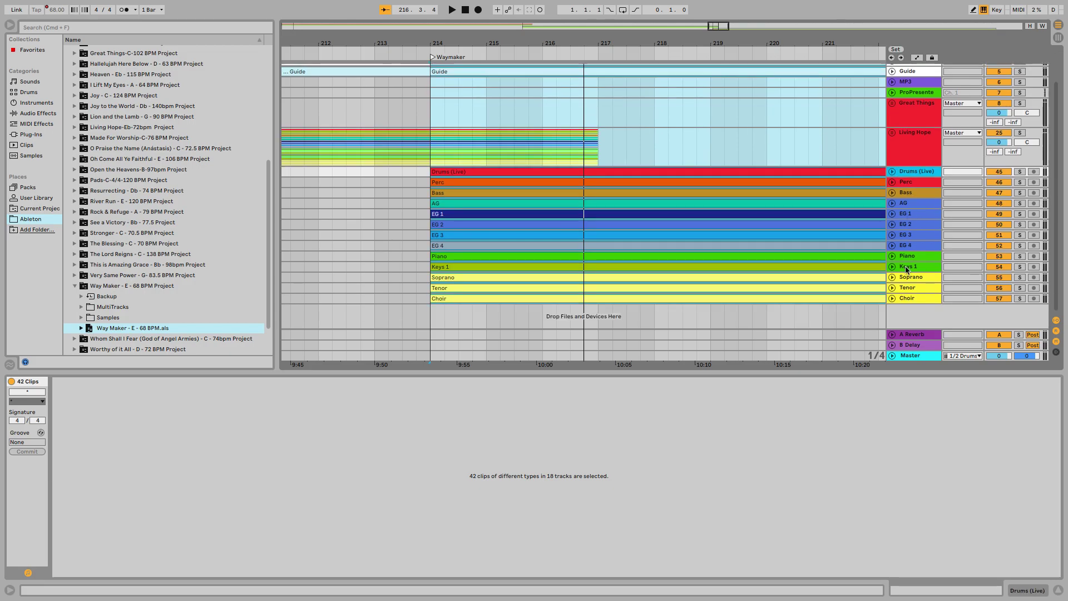
left_click(904, 301, "shift")
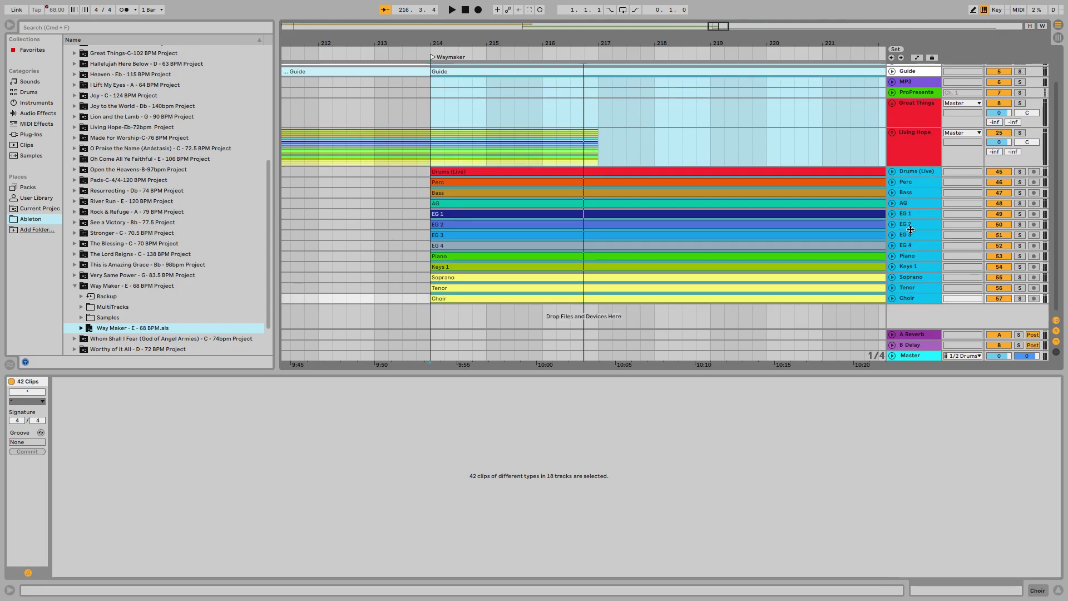
right_click(909, 265)
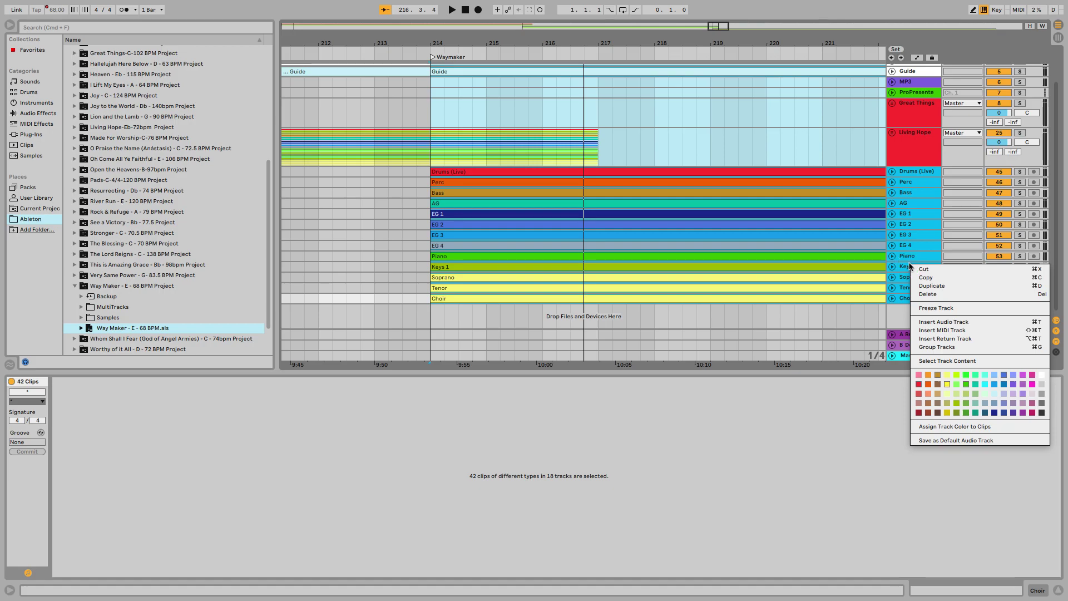
left_click(938, 346)
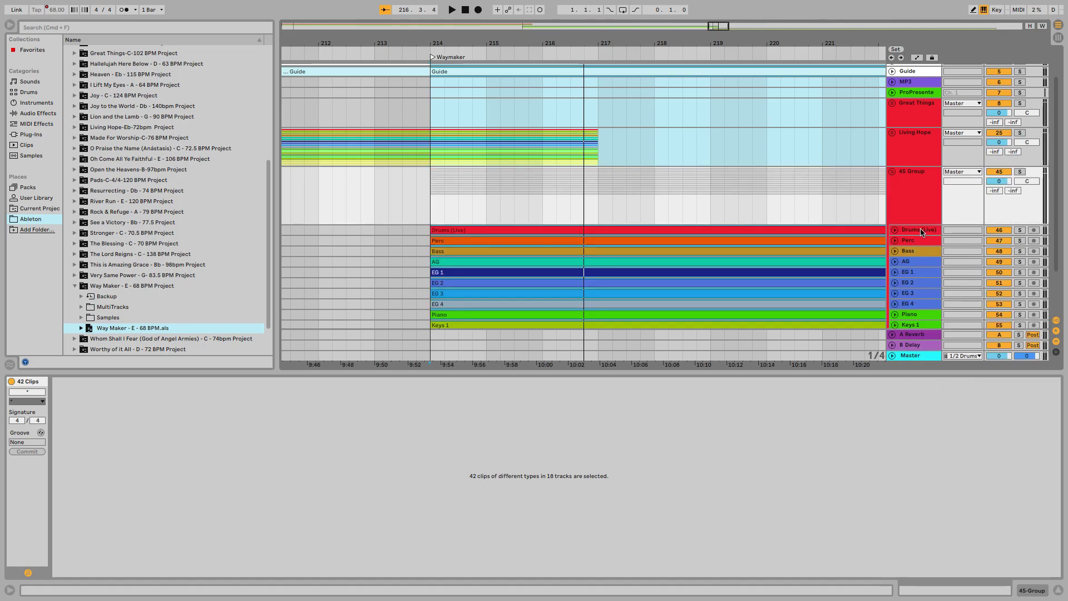
Step: Rename the new track group as Waymaker and collapse it
right_click(919, 193)
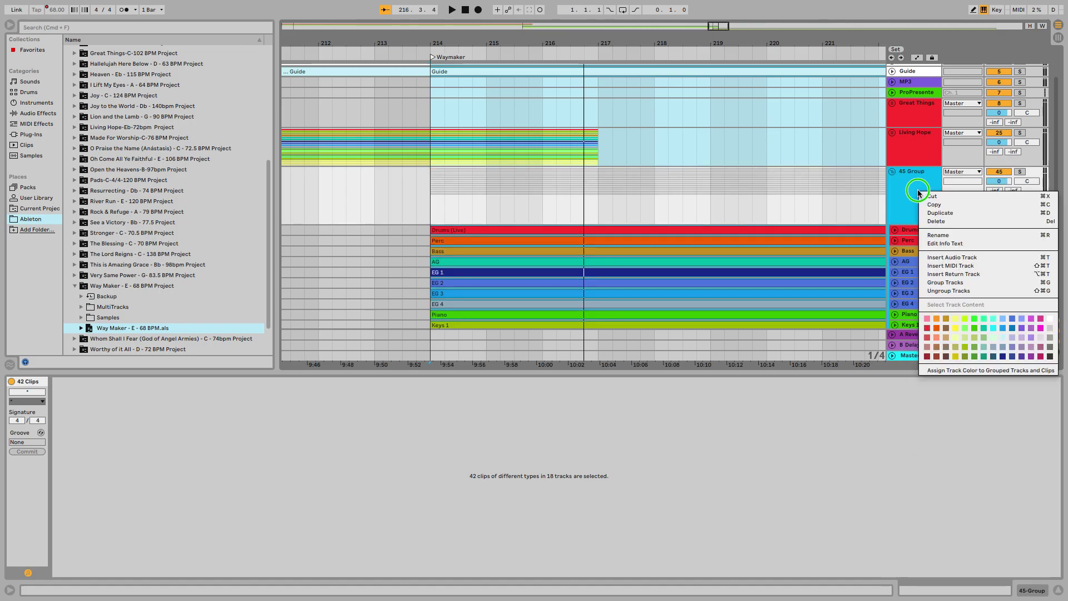
left_click(946, 237)
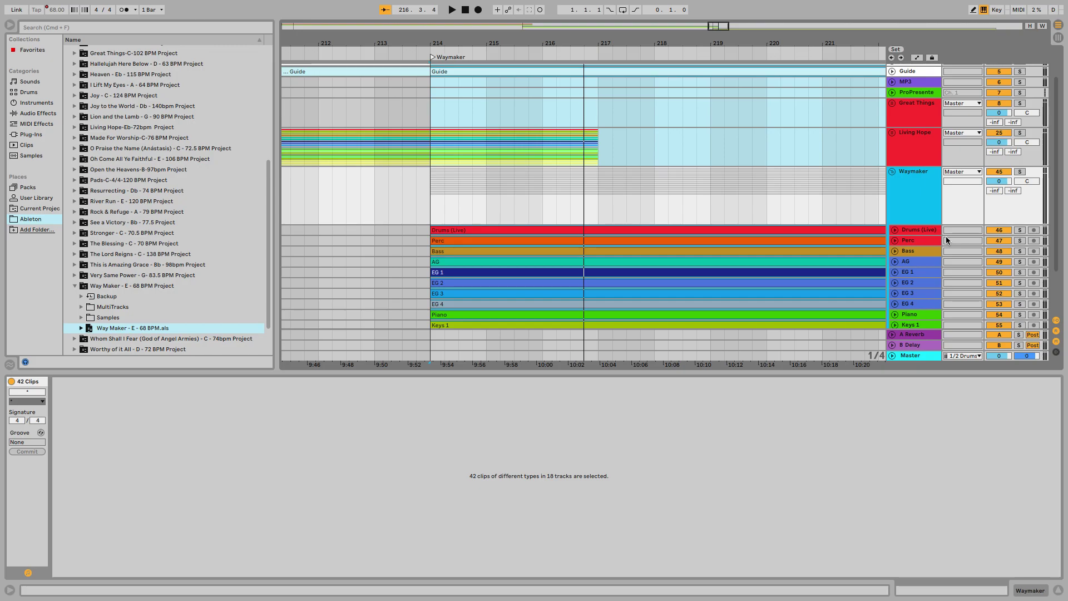
left_click(893, 171)
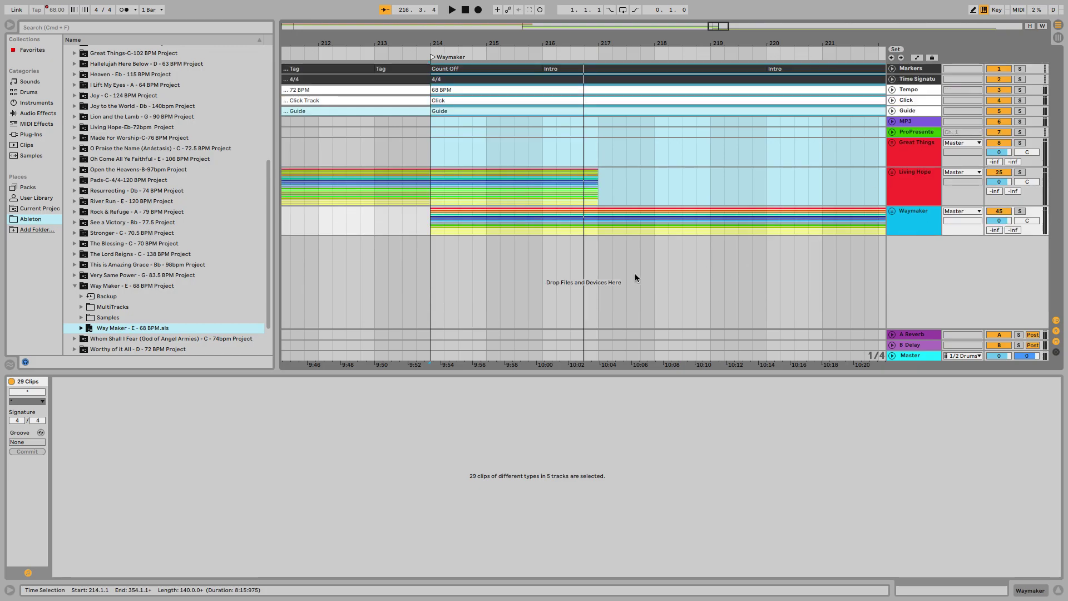
Step: Look over the rest of the Way Maker arrangement through to its ending and clear the clip selection
scroll(635, 273, "left", 5)
scroll(635, 274, "right", 10)
scroll(635, 273, "right", 10)
scroll(636, 272, "down", 5)
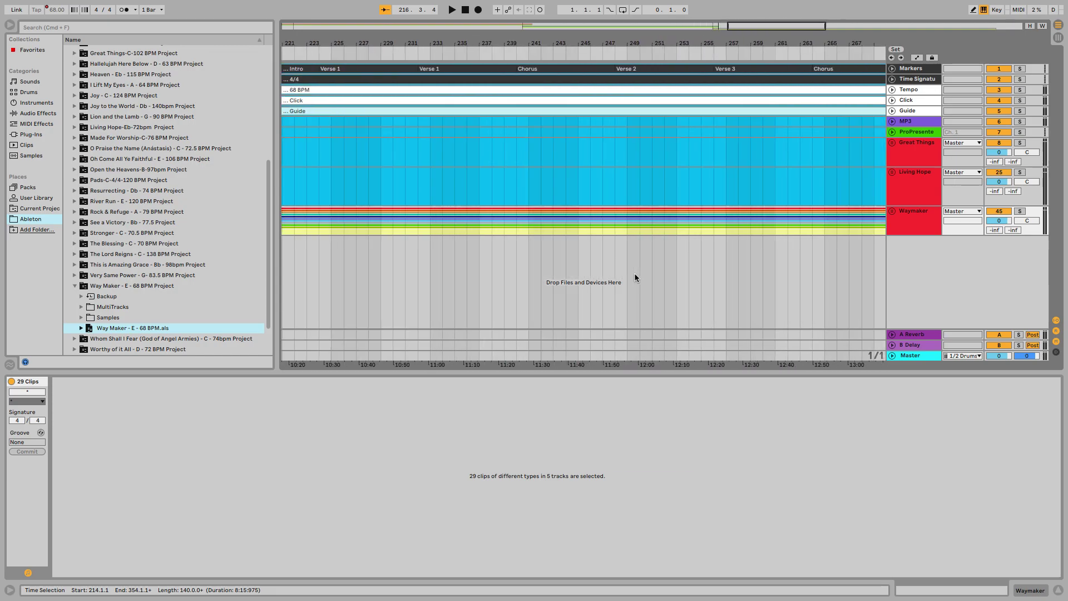
scroll(634, 272, "down", 5)
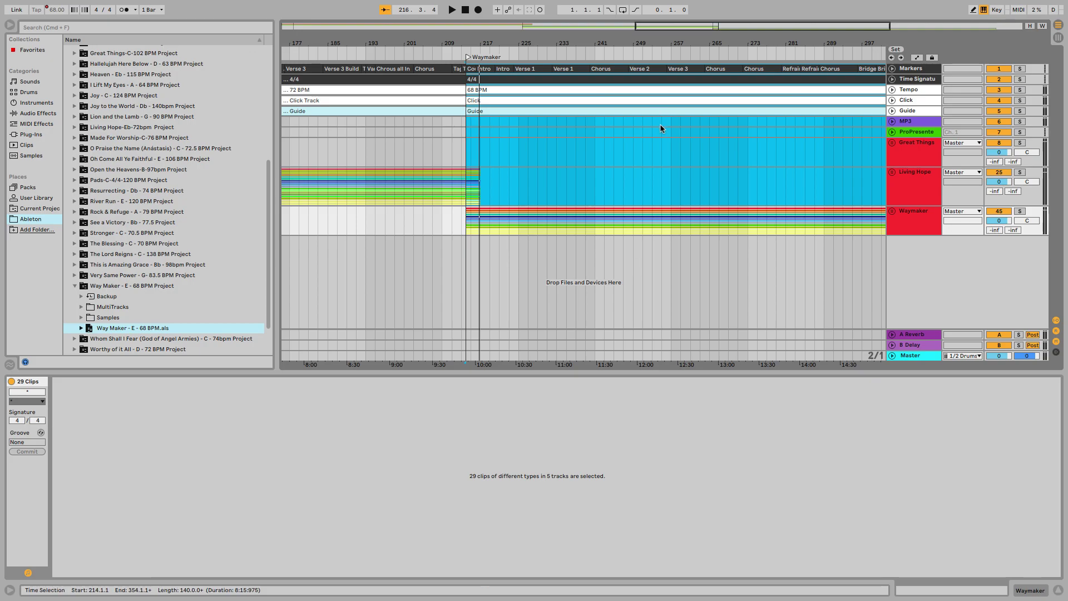
scroll(701, 121, "right", 10)
left_click(804, 250)
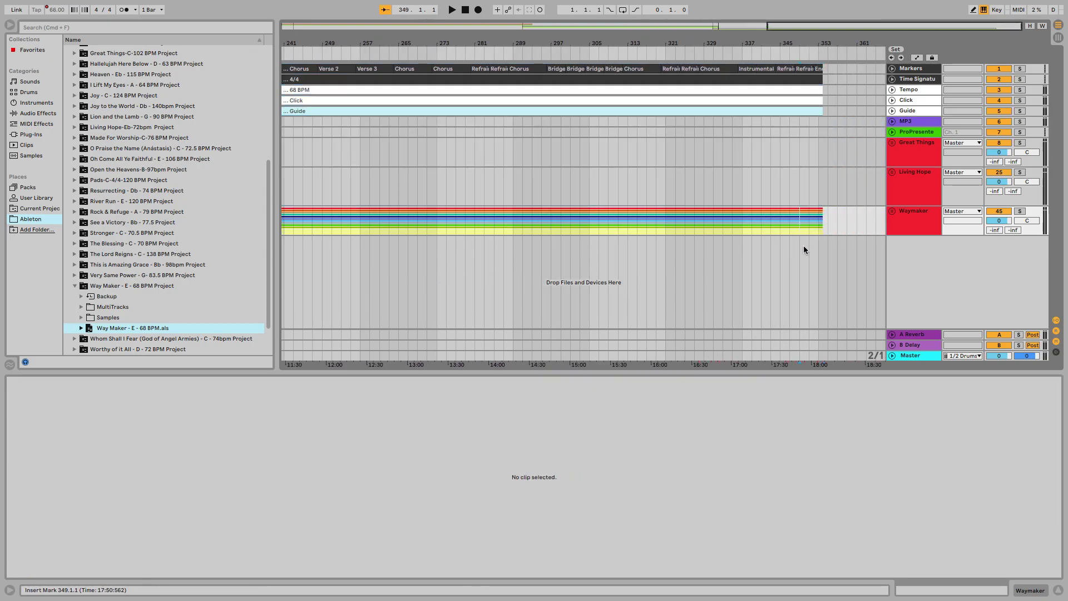
Step: Add CHURCHFRONT PADS - Simple (C).mp3 from the simple worship pads folder to a new track at bar 347, near Way Maker's ending
left_click(75, 286)
scroll(100, 133, "up", 5)
left_click(69, 61)
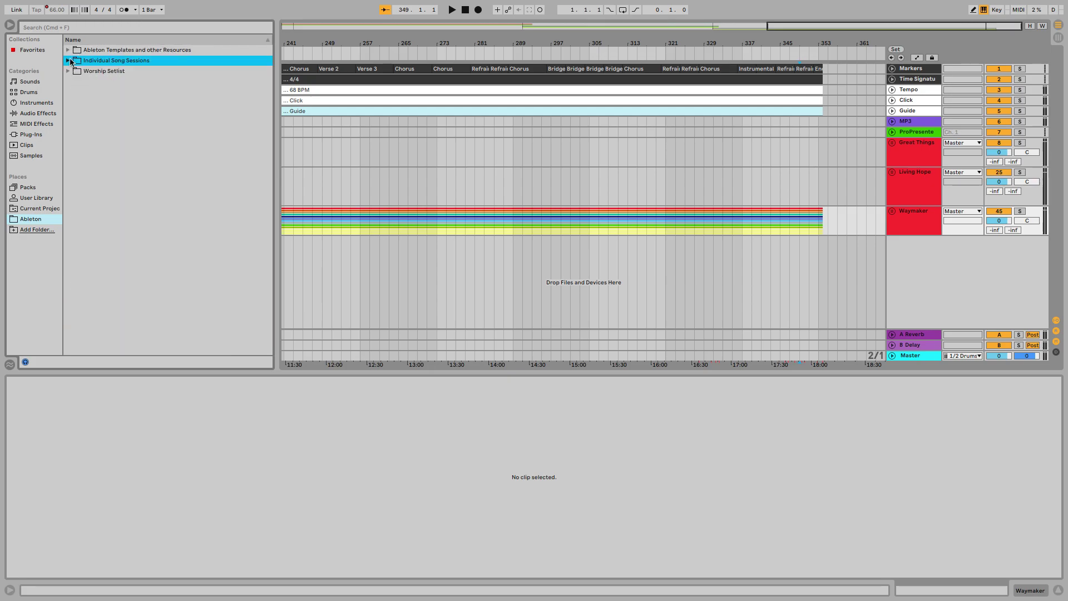
left_click(68, 51)
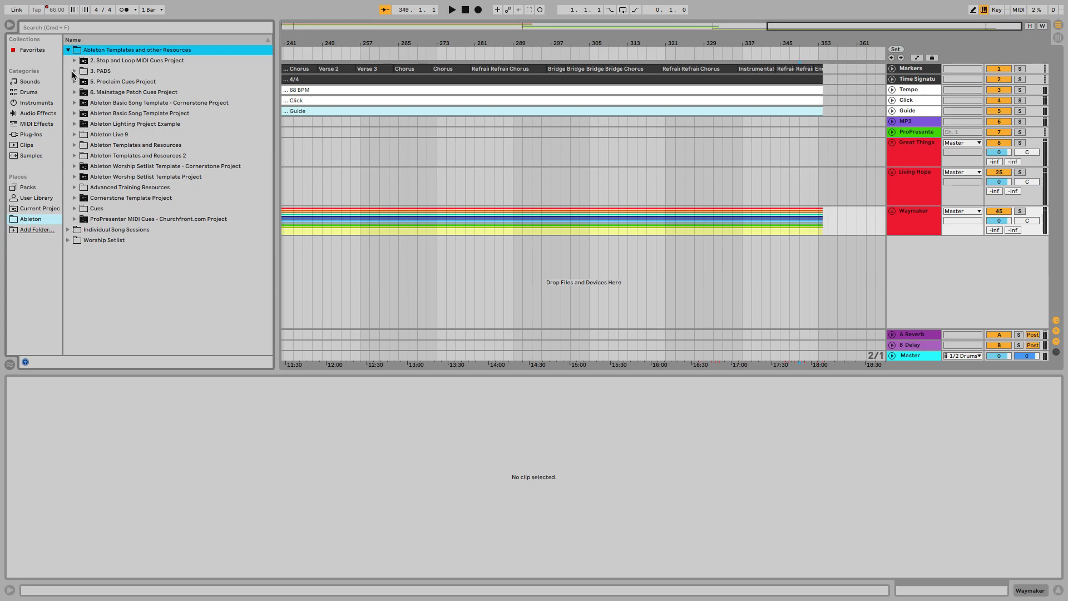
left_click(74, 71)
left_click(81, 82)
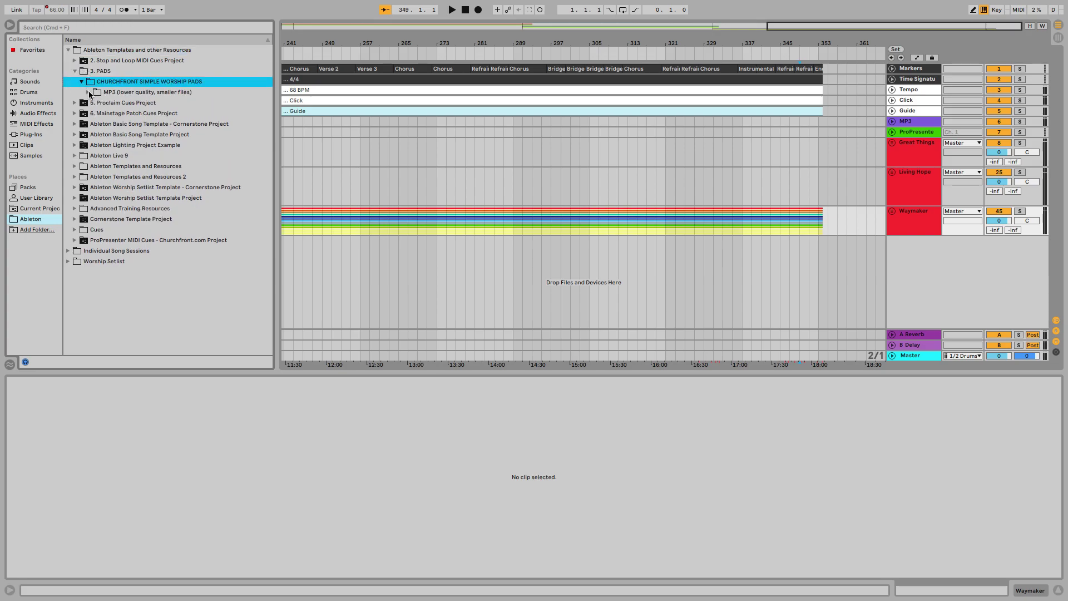
left_click(88, 93)
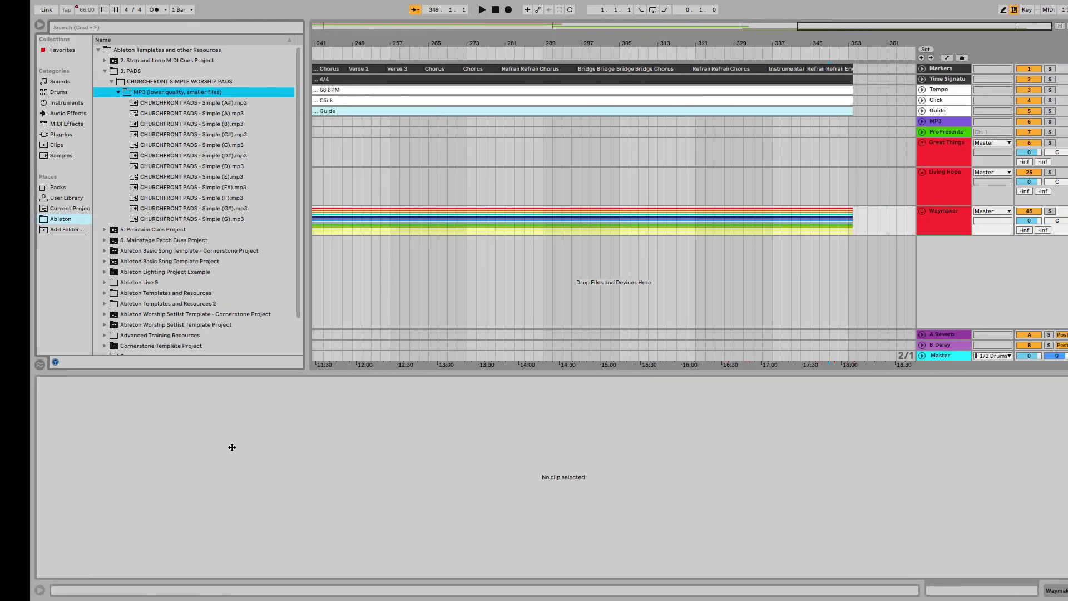
left_click(179, 146)
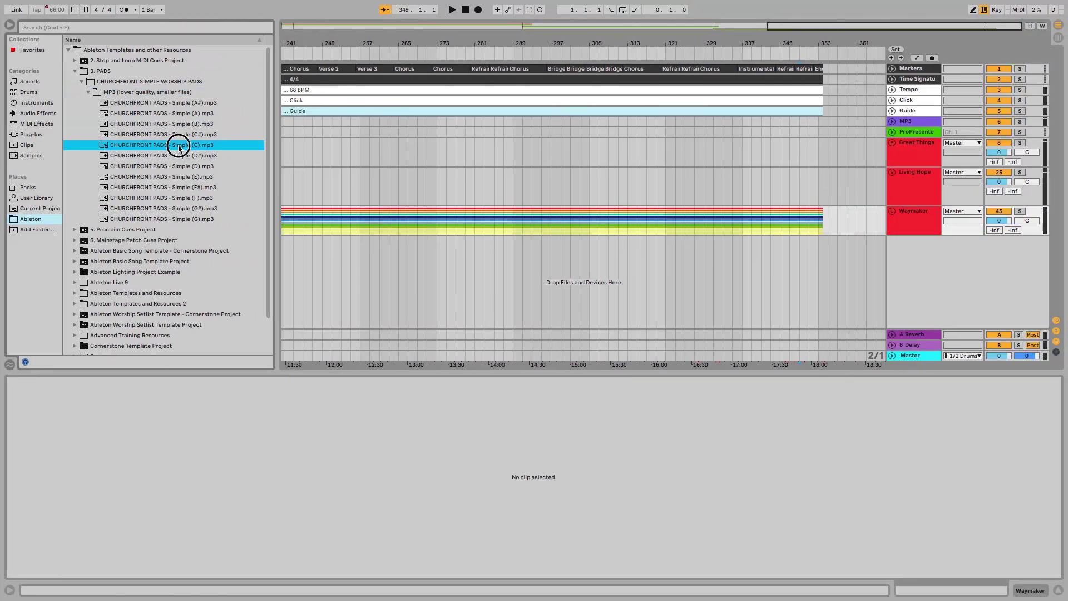
left_click_drag(544, 219, 792, 250)
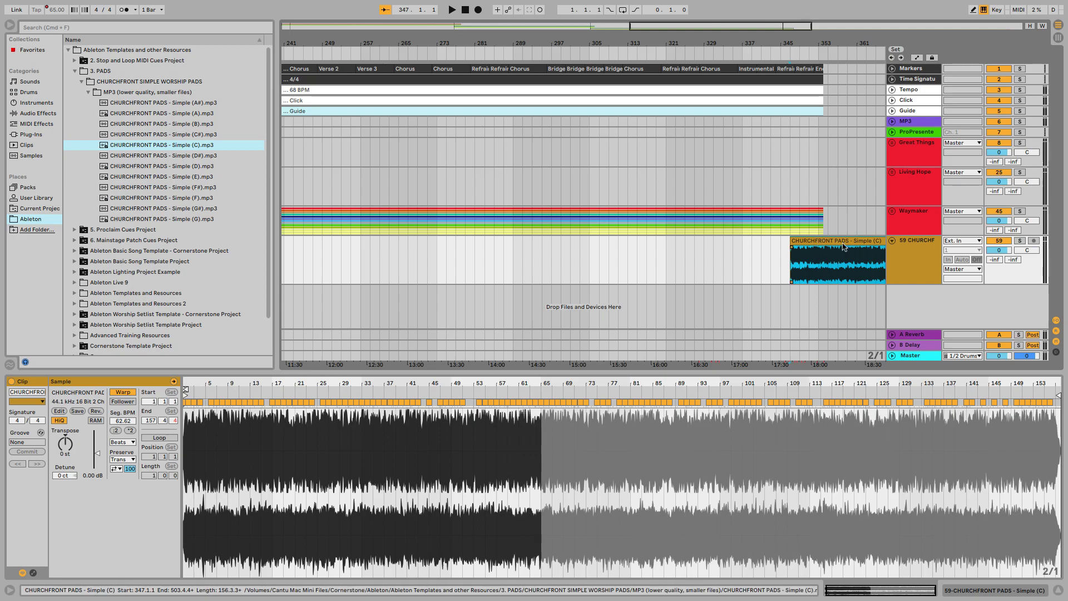
Step: Fold the Drums (Live) track inside the Waymaker group and collapse the group again
left_click(893, 212)
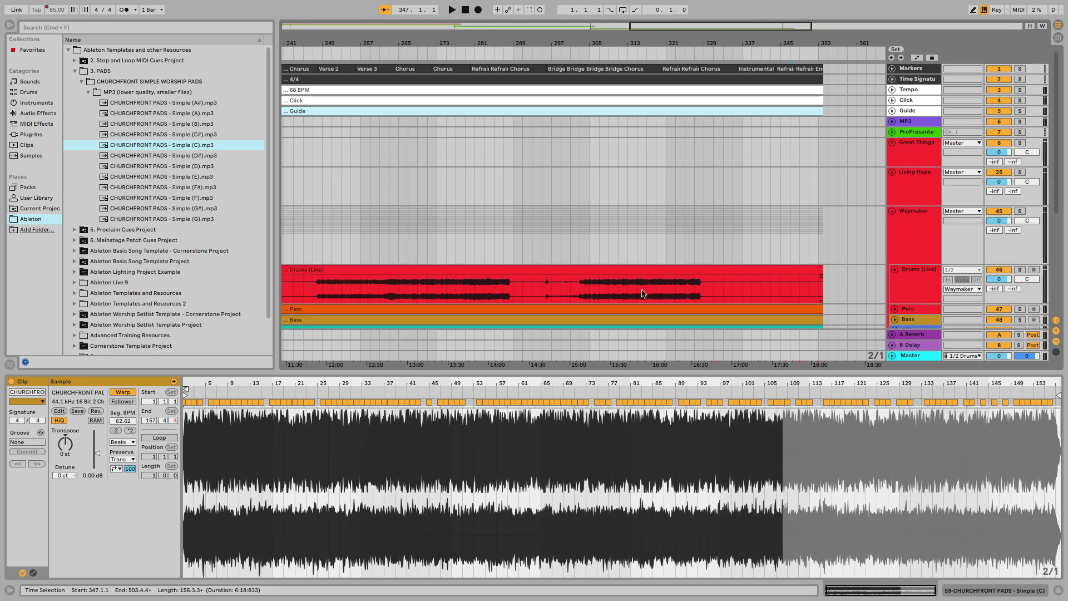
left_click(894, 269)
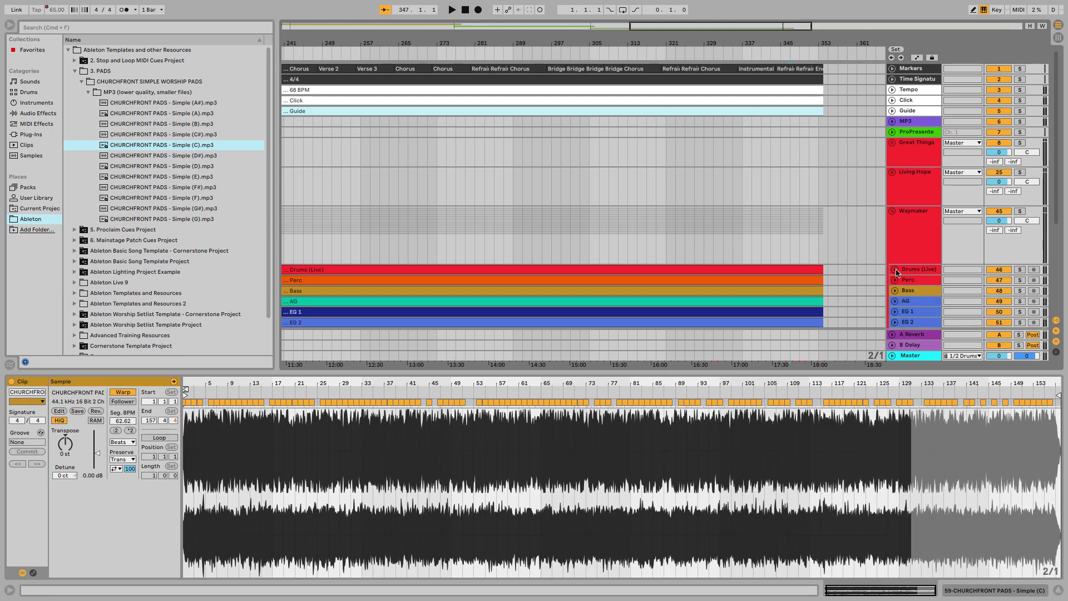
left_click(893, 212)
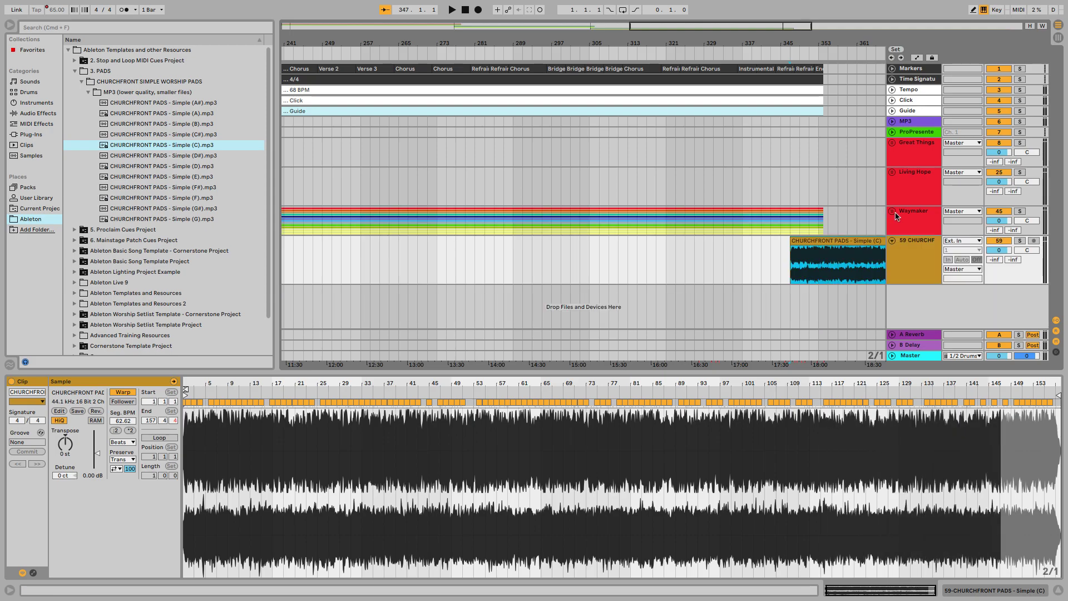
Step: Lower the C pad clip's gain to about -18.7 dB
left_click(839, 244)
double_click(839, 244)
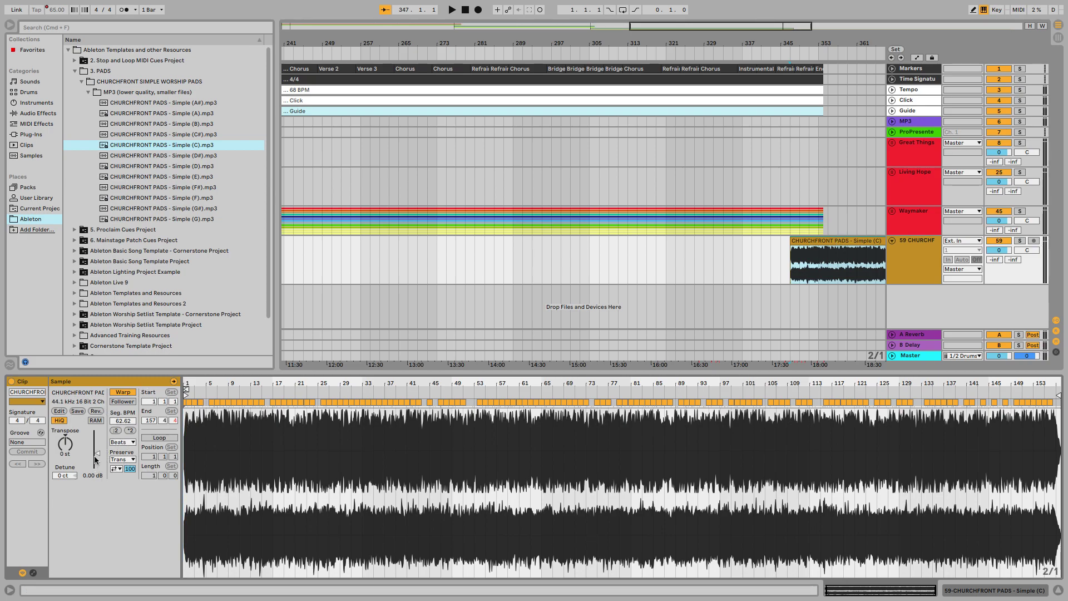
left_click(98, 454)
left_click_drag(97, 453, 98, 463)
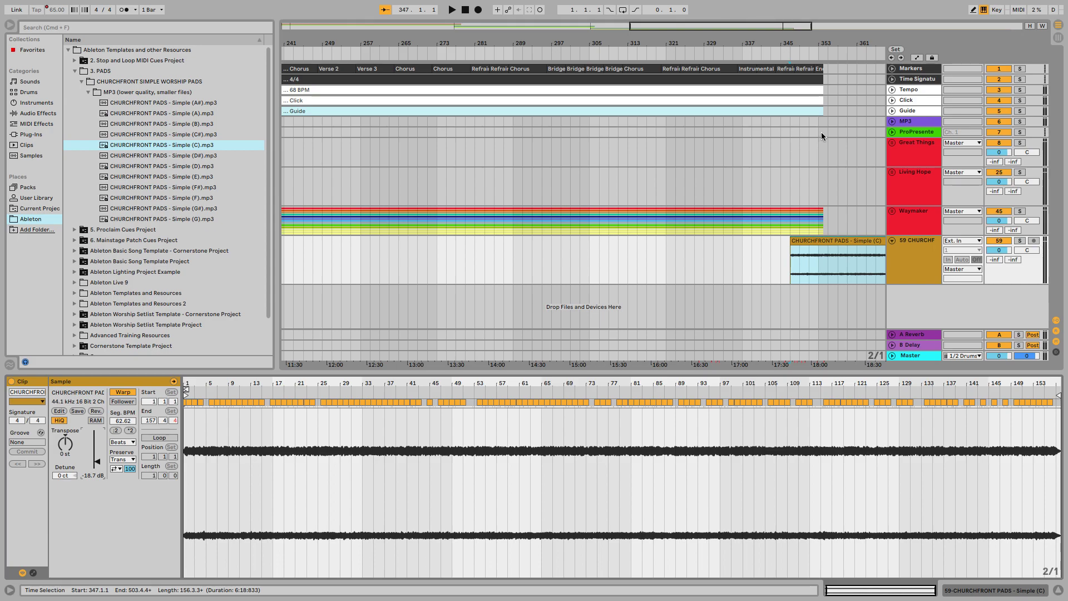
Step: Move the C pad clip so that it starts at bar 353, under the last bar of Way Maker
scroll(819, 137, "up", 10)
scroll(824, 123, "up", 4)
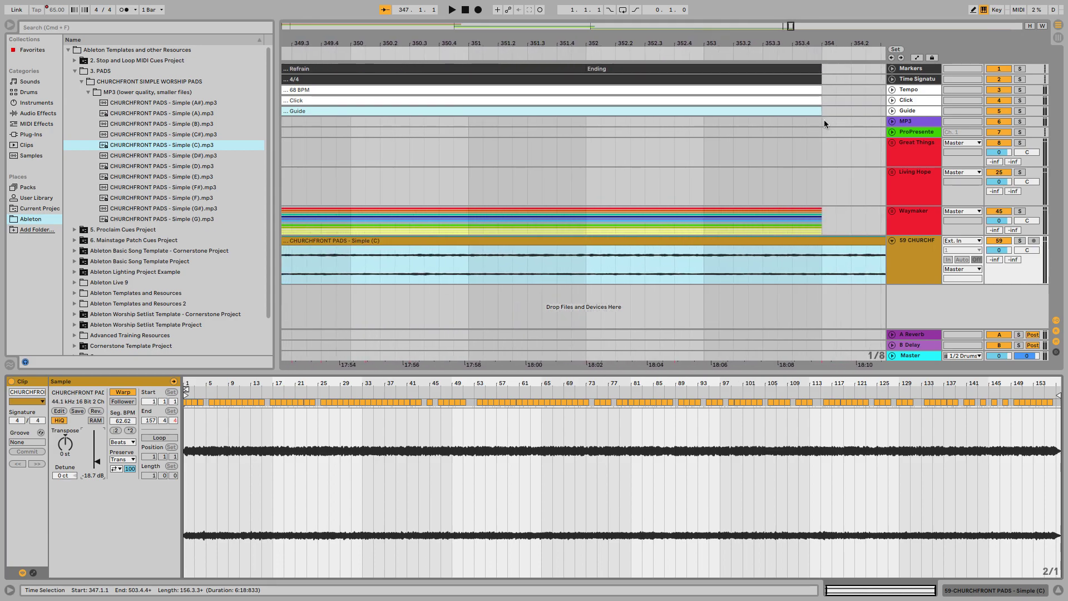
left_click_drag(482, 240, 894, 251)
key("super+z")
left_click_drag(312, 244, 877, 263)
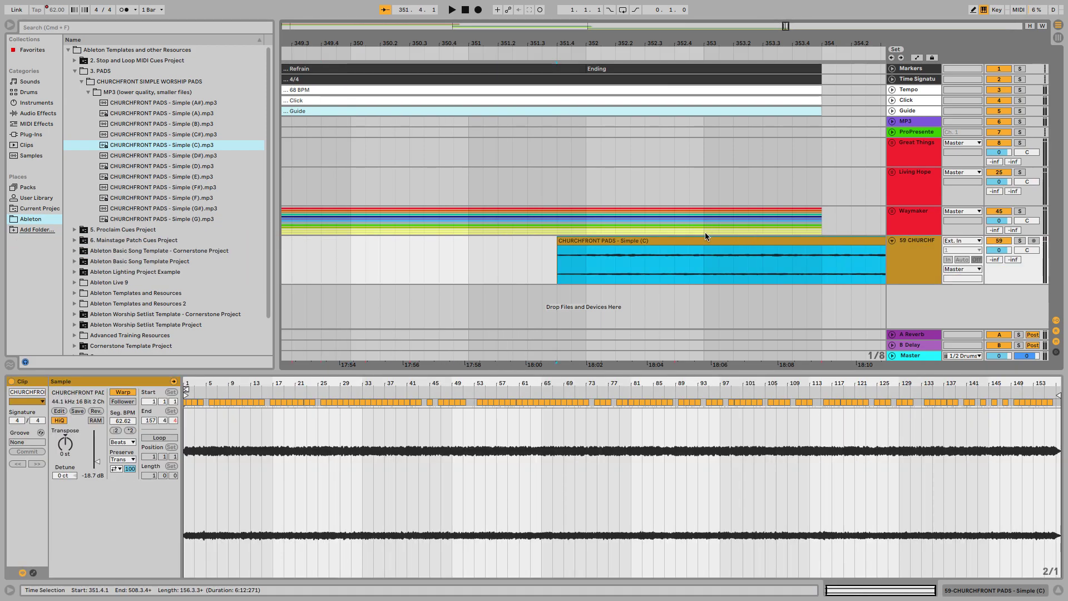
left_click_drag(579, 241, 726, 243)
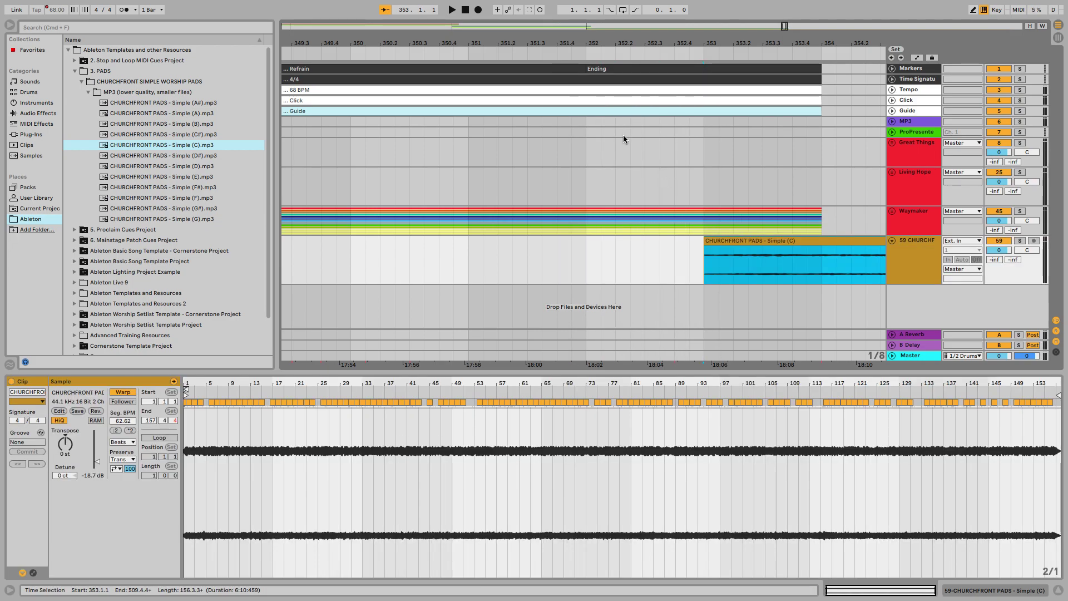
Step: Play the end of Way Maker to check how the pad comes in, and stop playback at the song's end
scroll(593, 151, "right", 3)
scroll(593, 152, "right", 2)
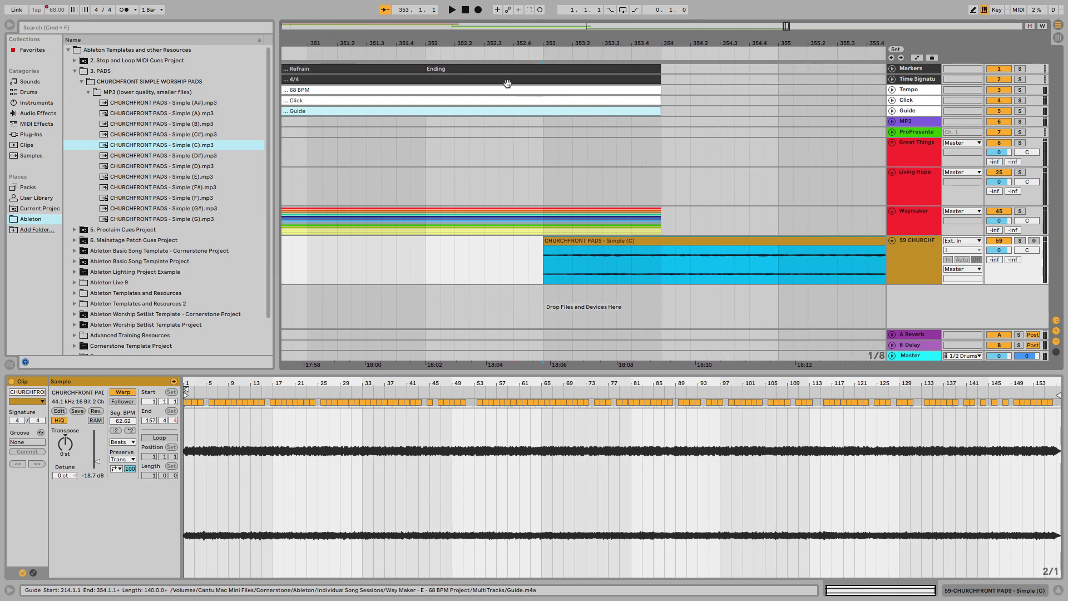
left_click(400, 53)
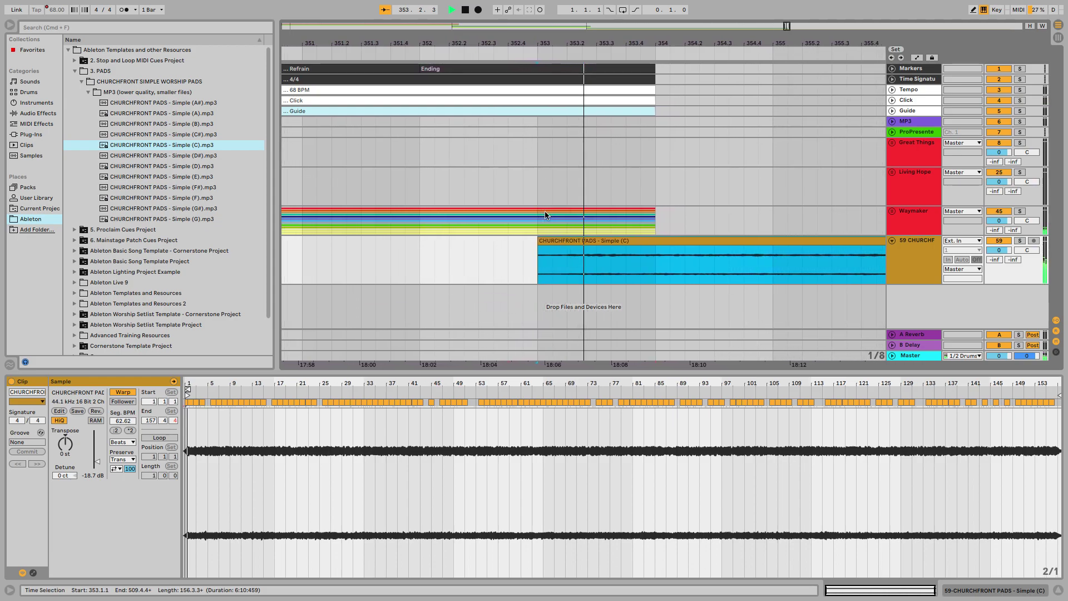
key("space")
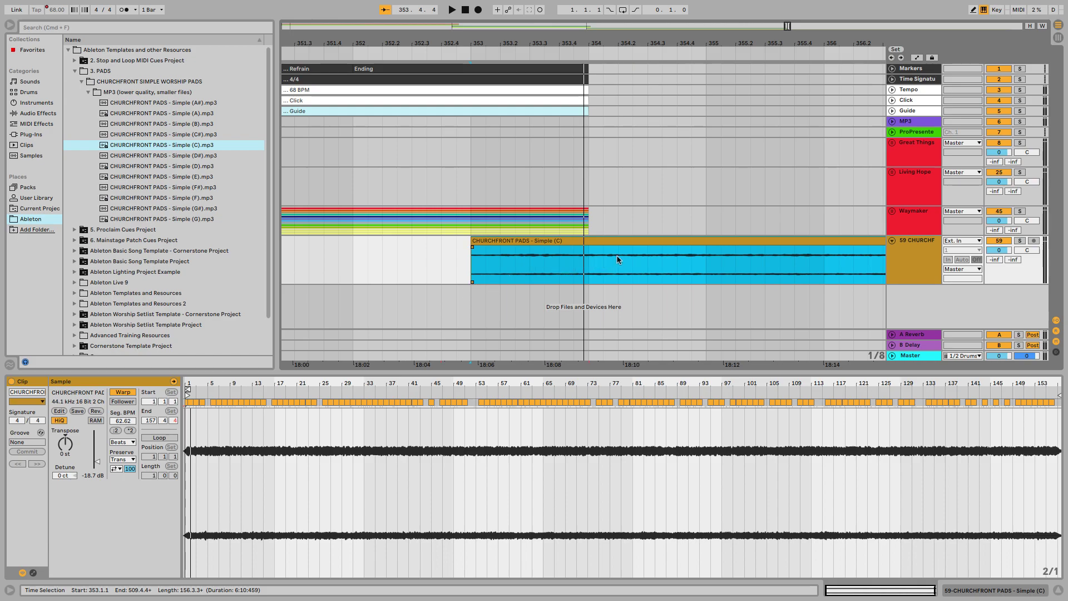
scroll(582, 174, "down", 10)
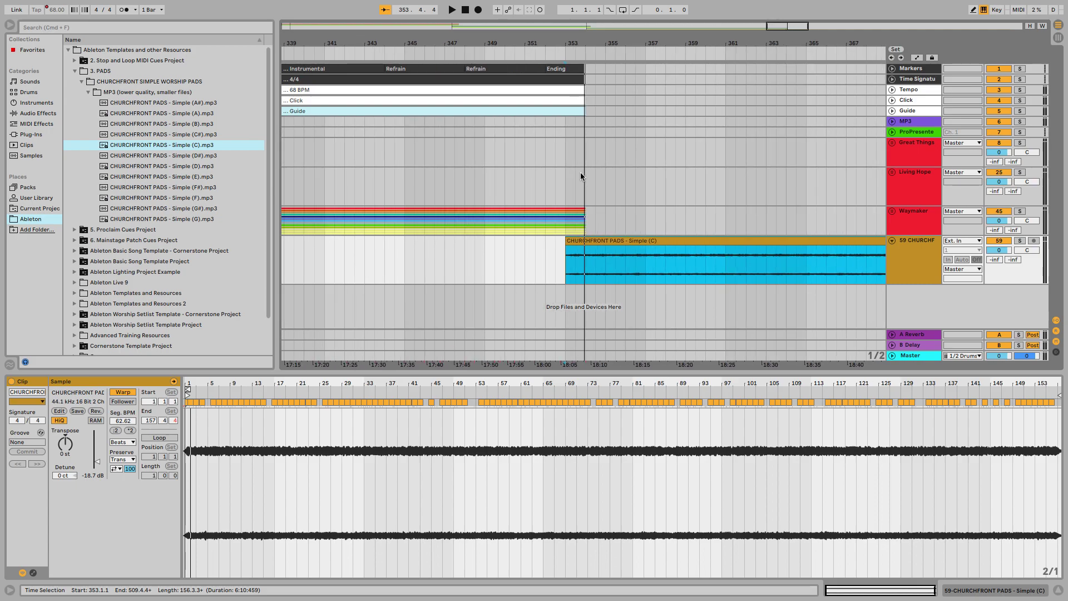
scroll(581, 175, "down", 2)
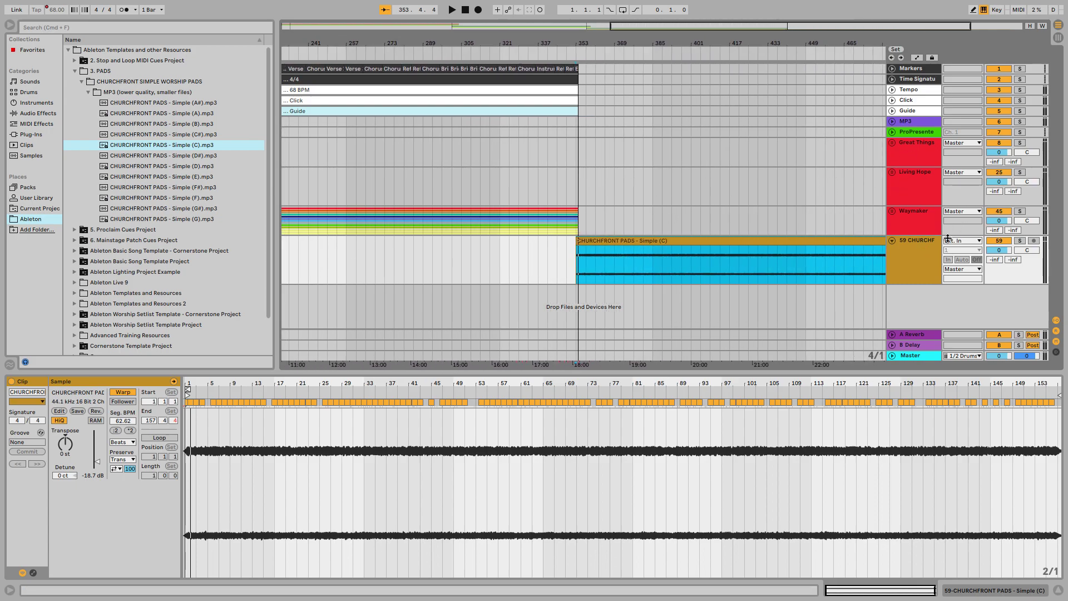
Step: Save the Live Set as January 31, 2021 in the Worship Setlist folder's January 31, 2021 Project, replacing the existing file
mouse_move(136, 3)
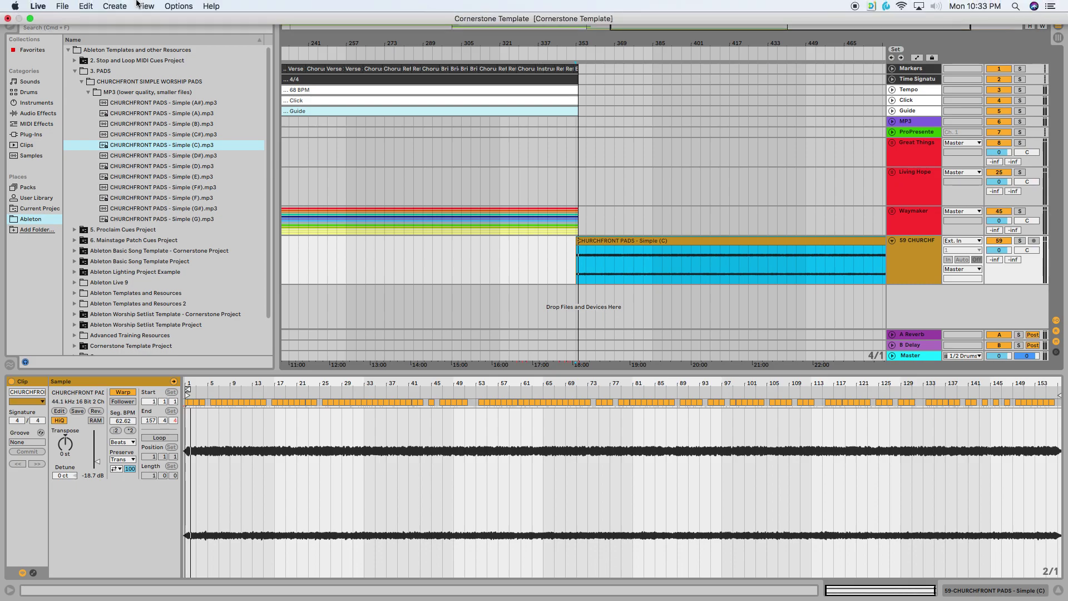
left_click(58, 5)
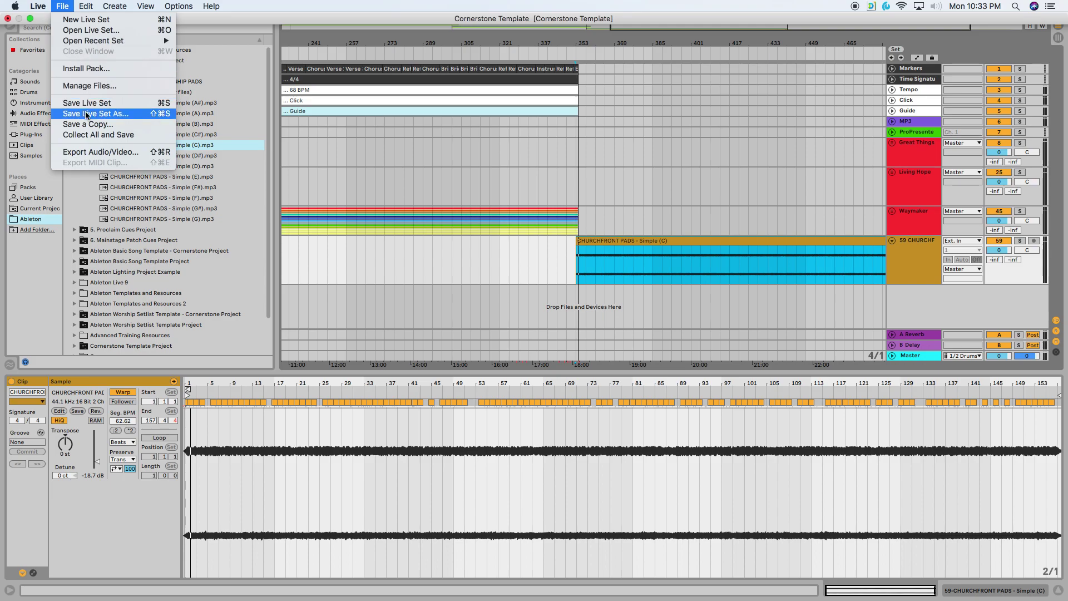
left_click(90, 115)
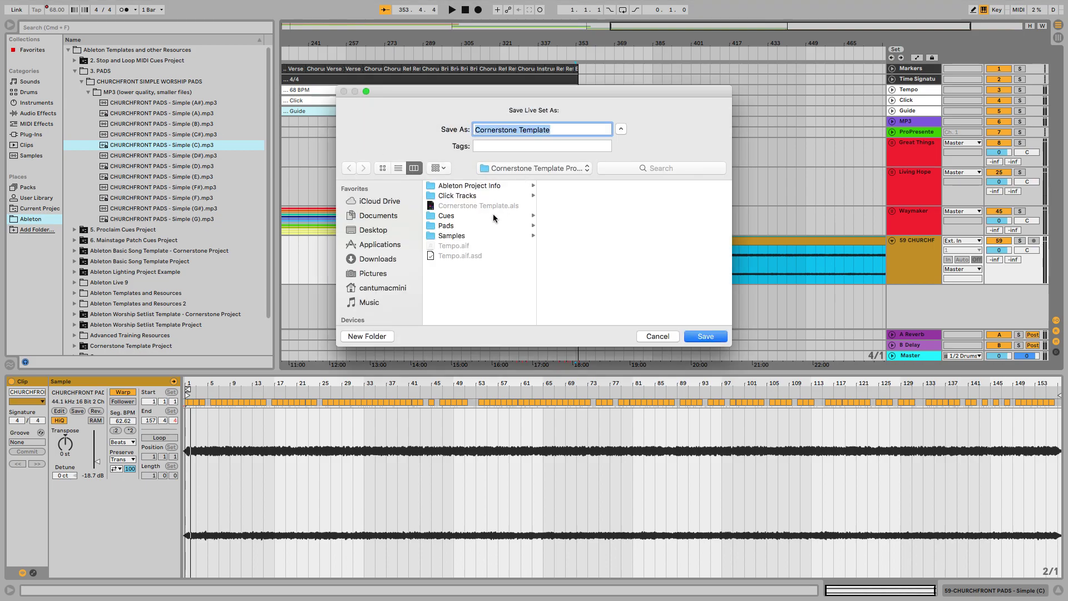
left_click(529, 168)
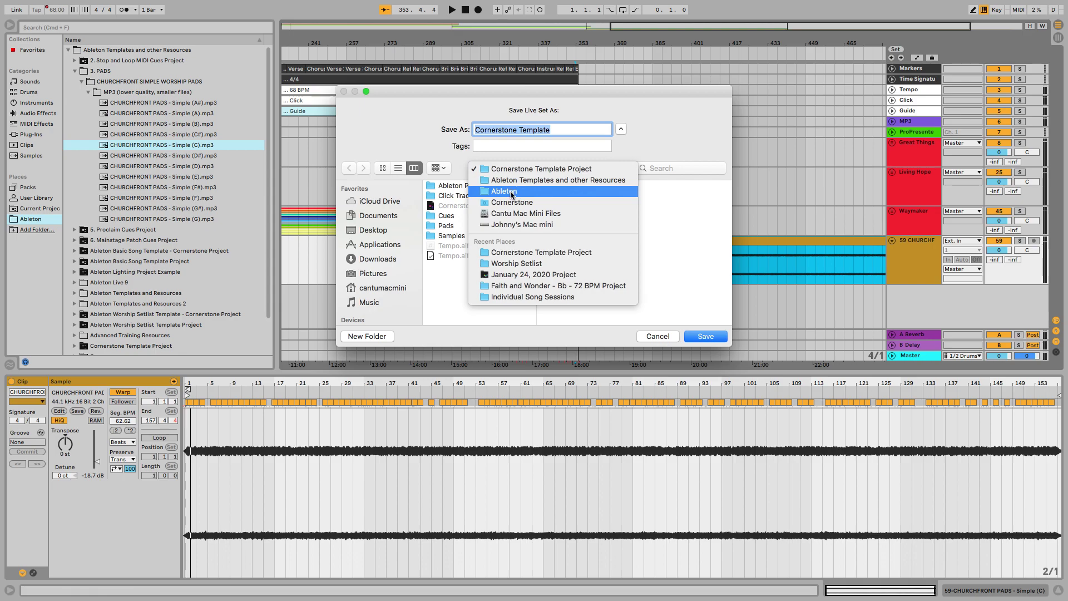
left_click(527, 191)
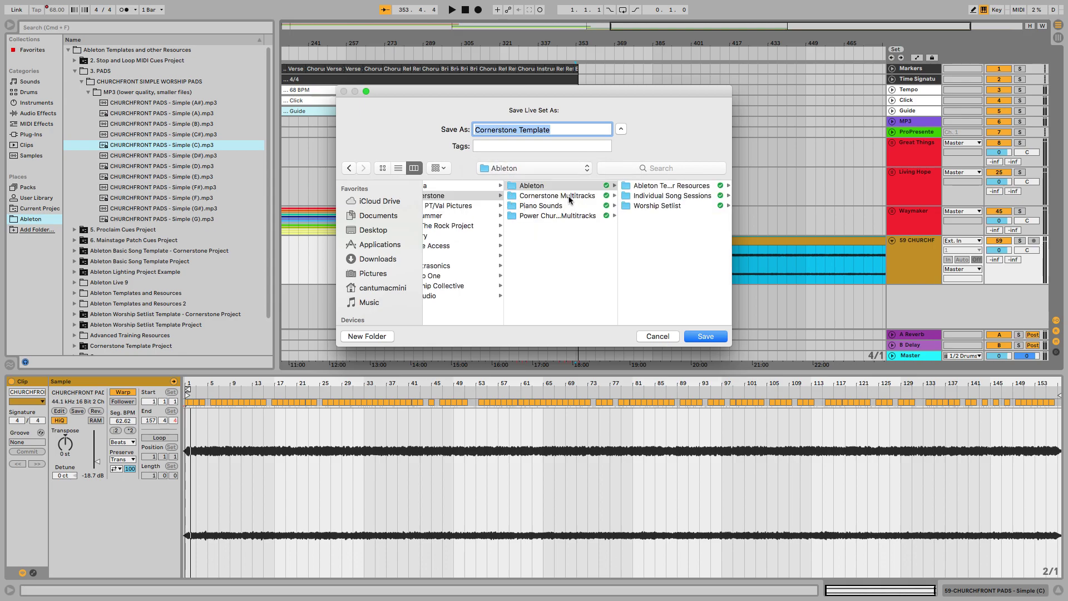
left_click(665, 199)
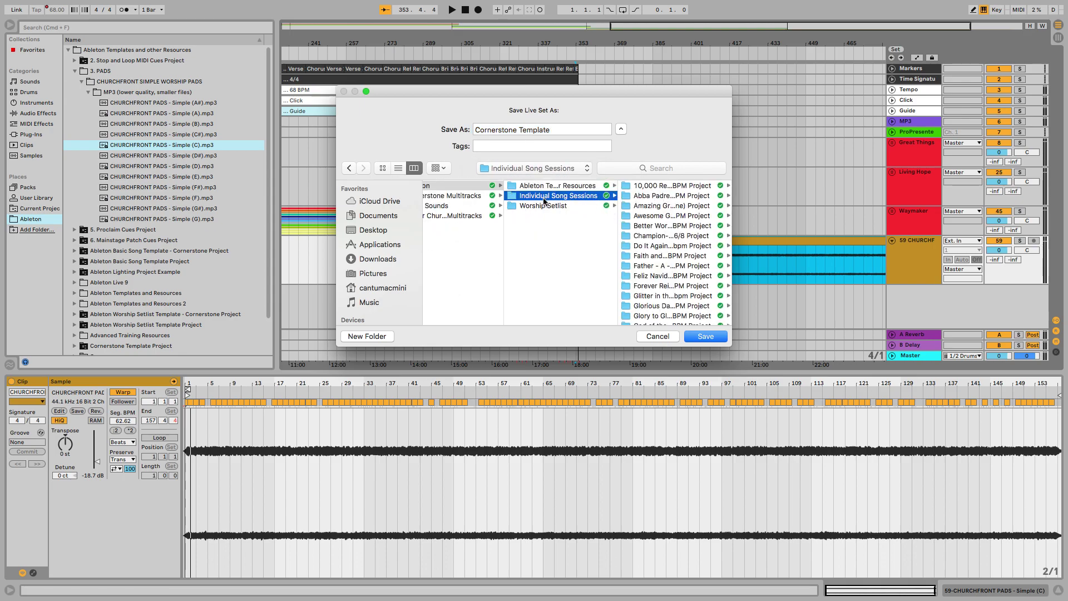
left_click(545, 205)
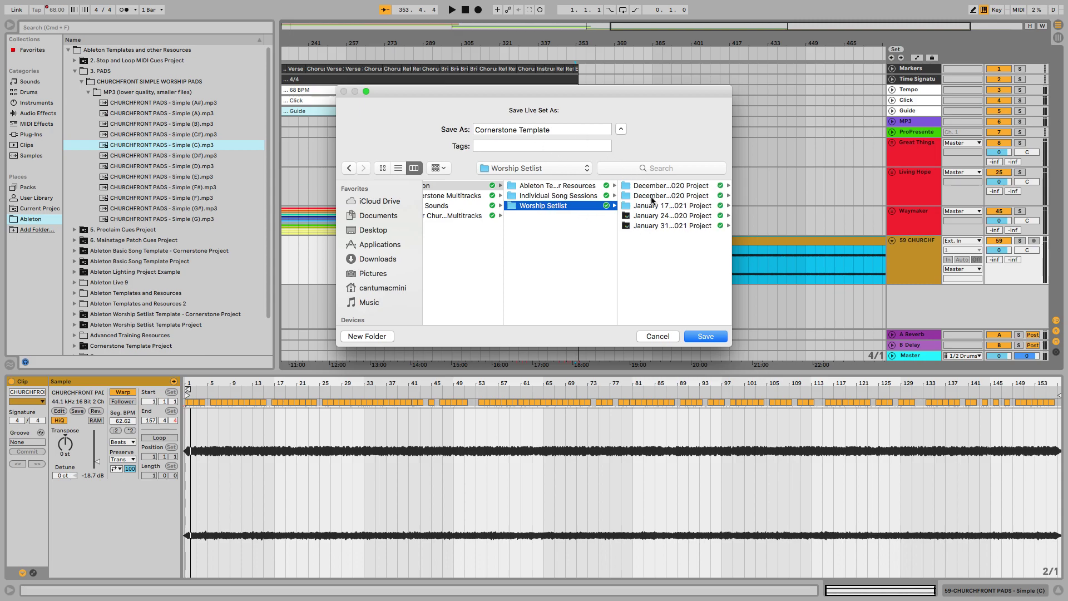
left_click(663, 226)
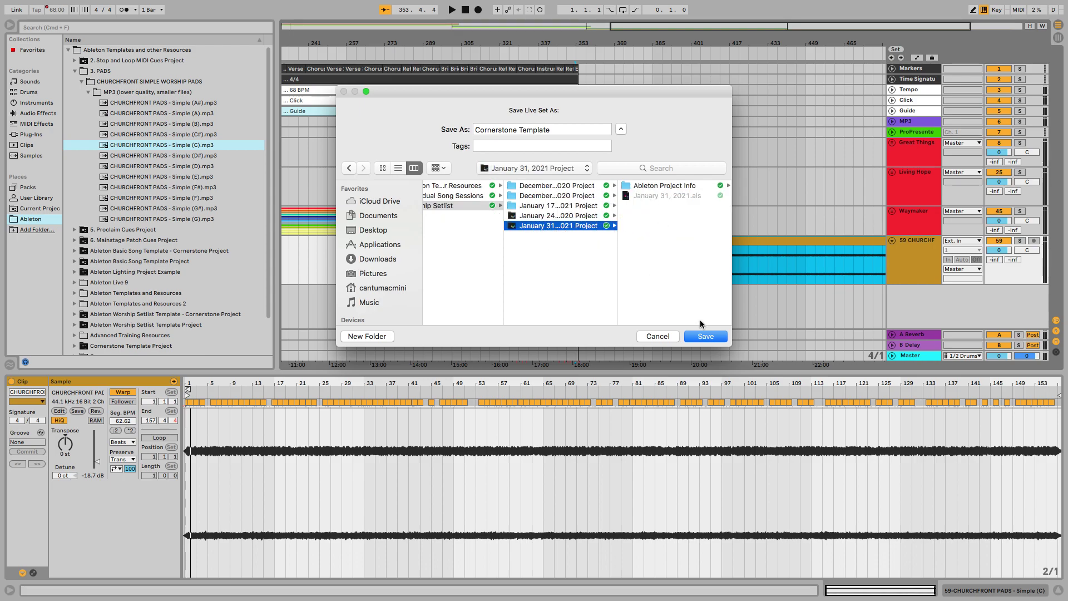
left_click(667, 196)
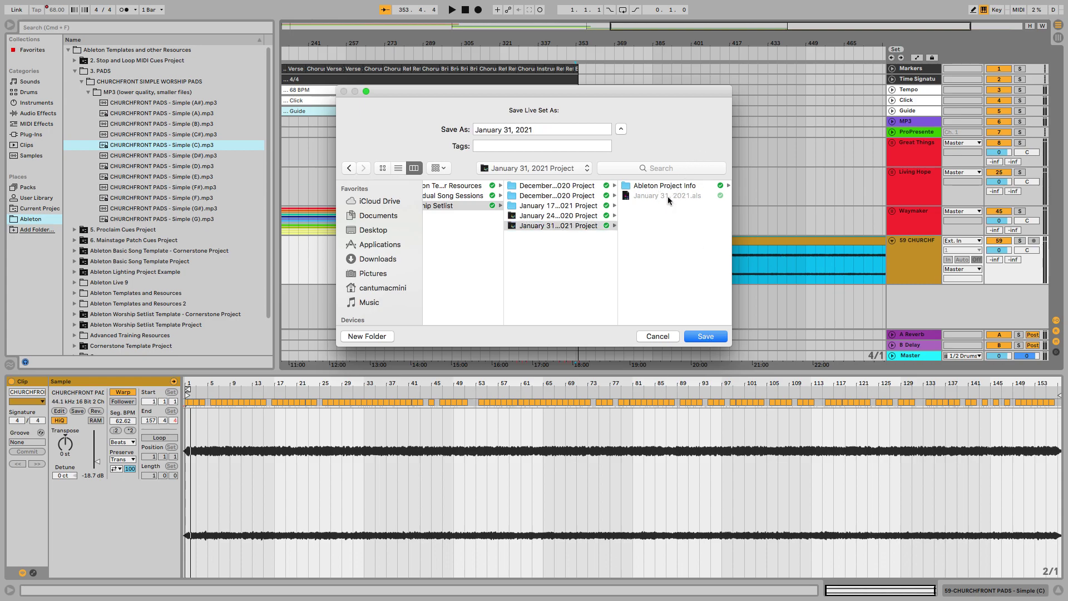
left_click(704, 337)
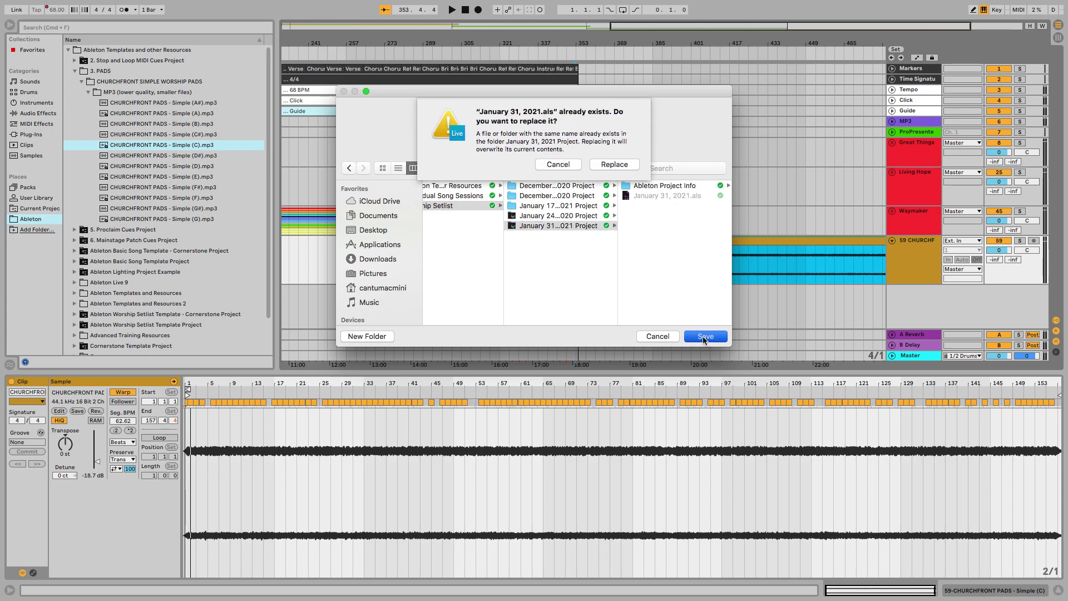
left_click(614, 164)
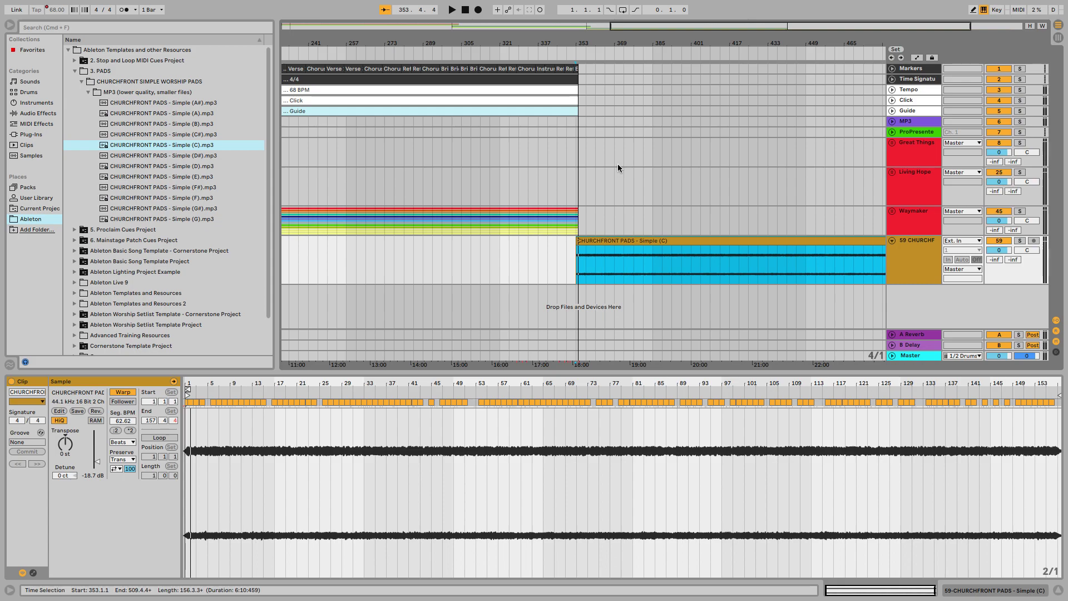